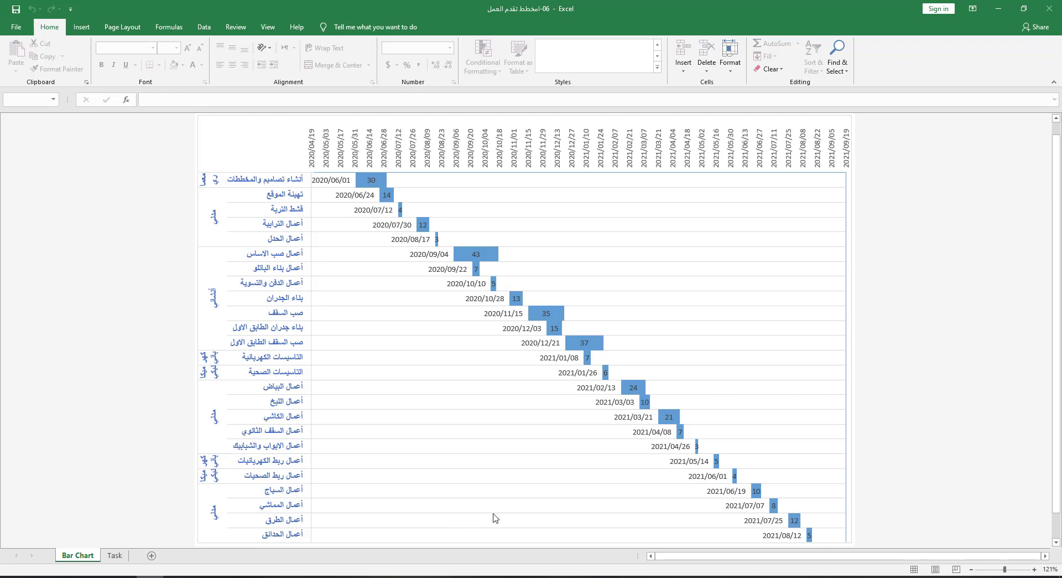
- Review the bar chart, switch to the Task sheet and look over its work-item table down to the total row
{"action": "scroll", "coordinate": [893, 316], "scroll_direction": "down", "scroll_amount": 1}
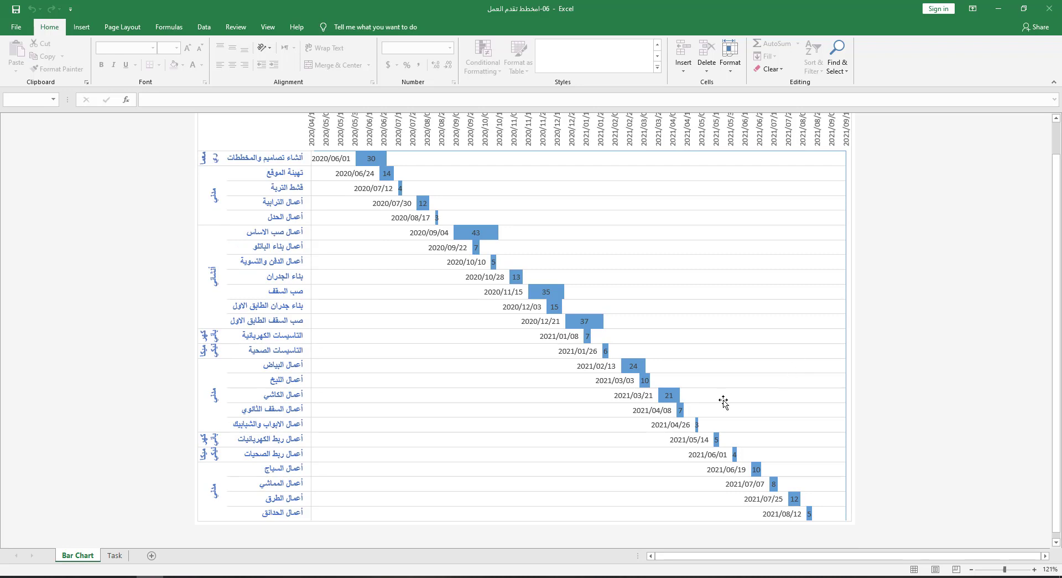
{"action": "left_click", "coordinate": [123, 560]}
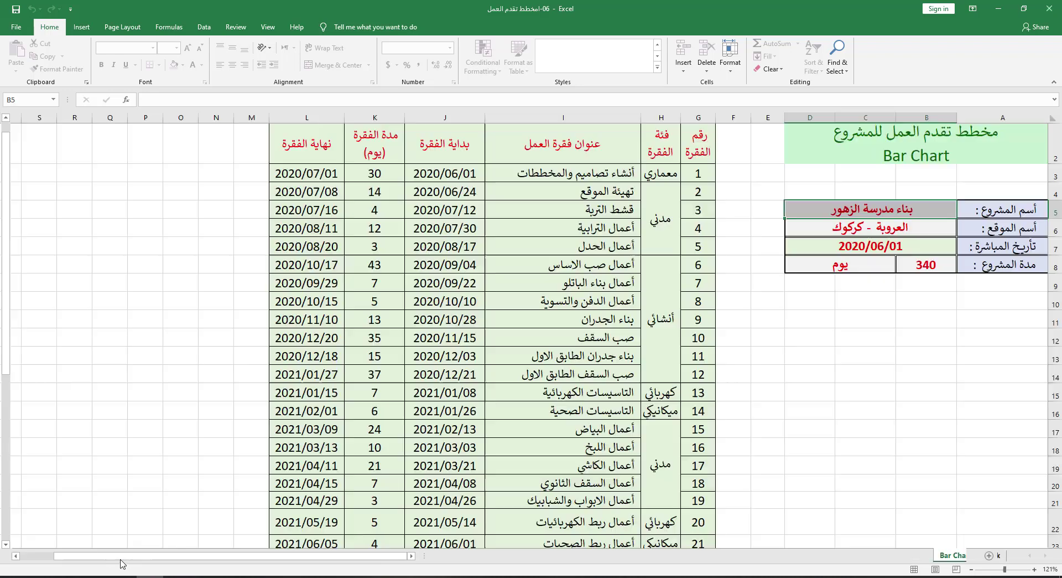
{"action": "left_click", "coordinate": [929, 422]}
{"action": "scroll", "coordinate": [929, 422], "scroll_direction": "up", "scroll_amount": 1}
{"action": "scroll", "coordinate": [930, 422], "scroll_direction": "down", "scroll_amount": 2}
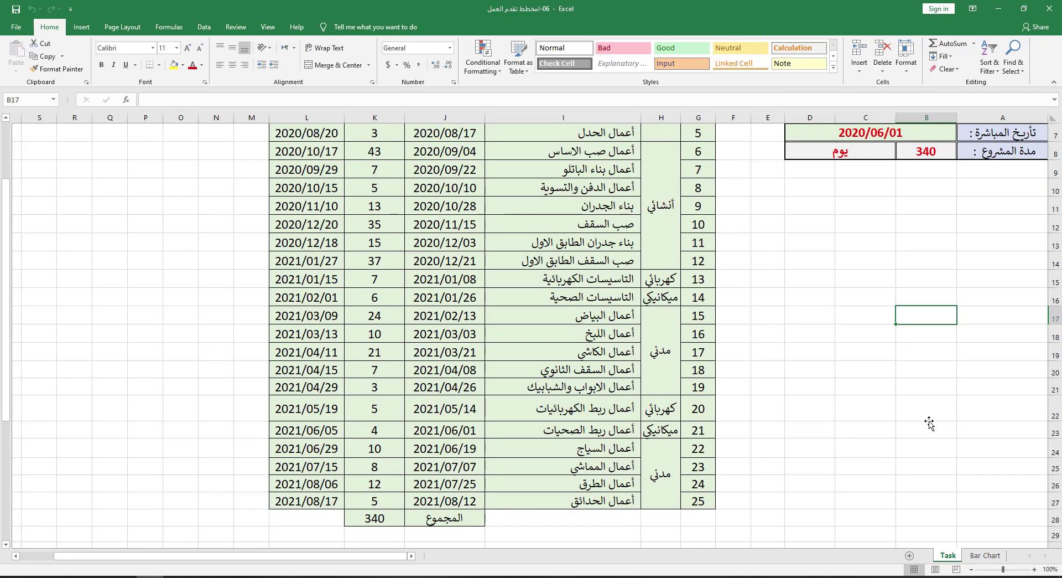
{"action": "scroll", "coordinate": [929, 422], "scroll_direction": "up", "scroll_amount": 2}
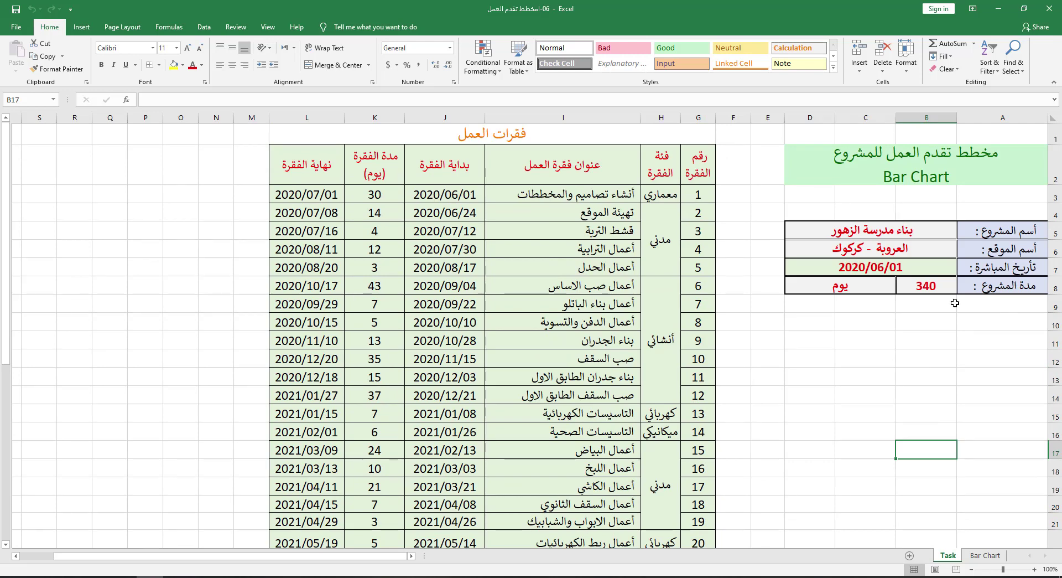
- Examine the sheet title and the project information block: project name, site name, start date and duration
{"action": "left_click", "coordinate": [939, 167]}
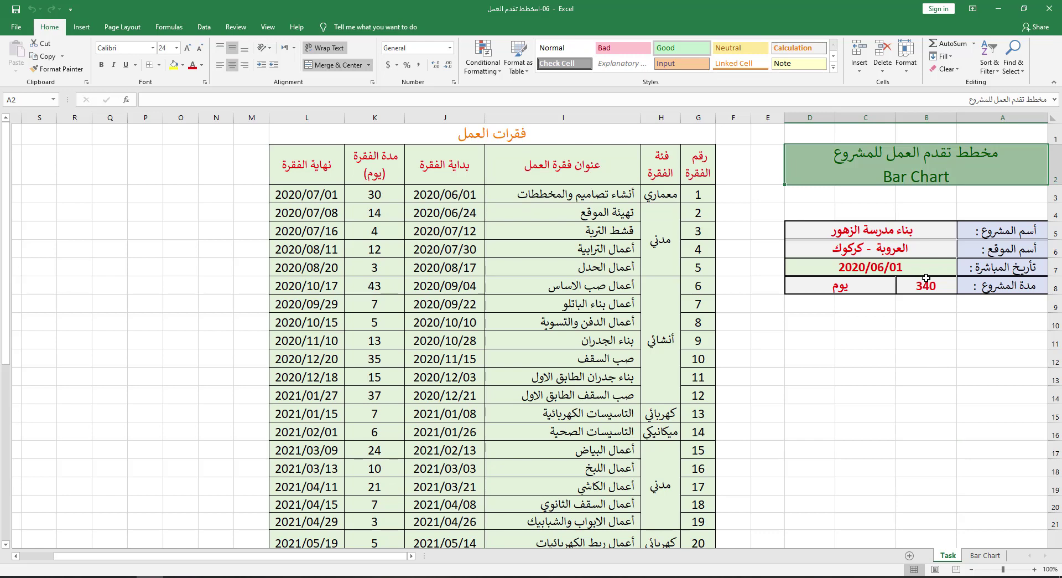
{"action": "left_click", "coordinate": [990, 231]}
{"action": "left_click", "coordinate": [908, 229]}
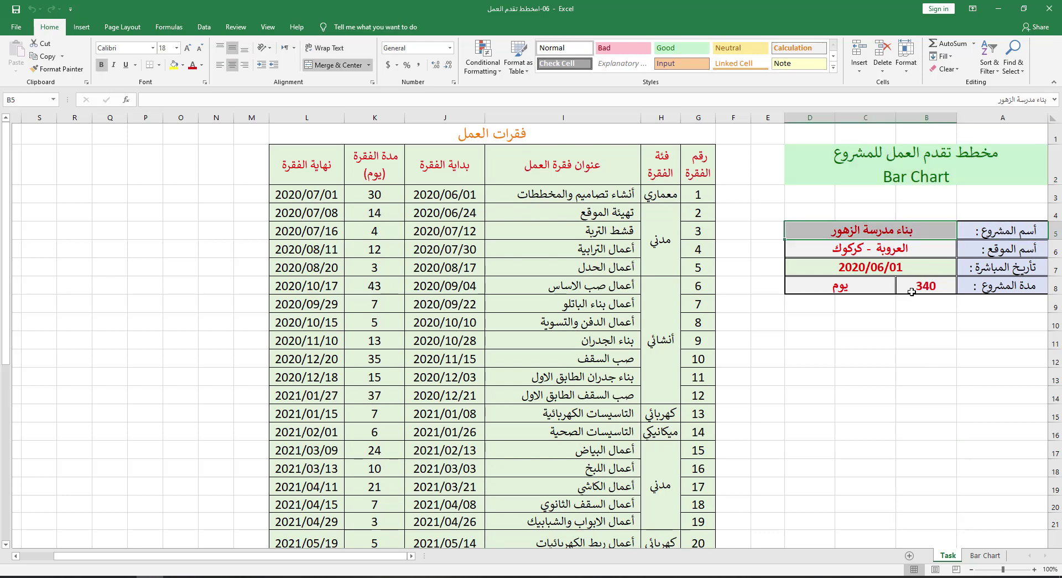
{"action": "left_click", "coordinate": [941, 251]}
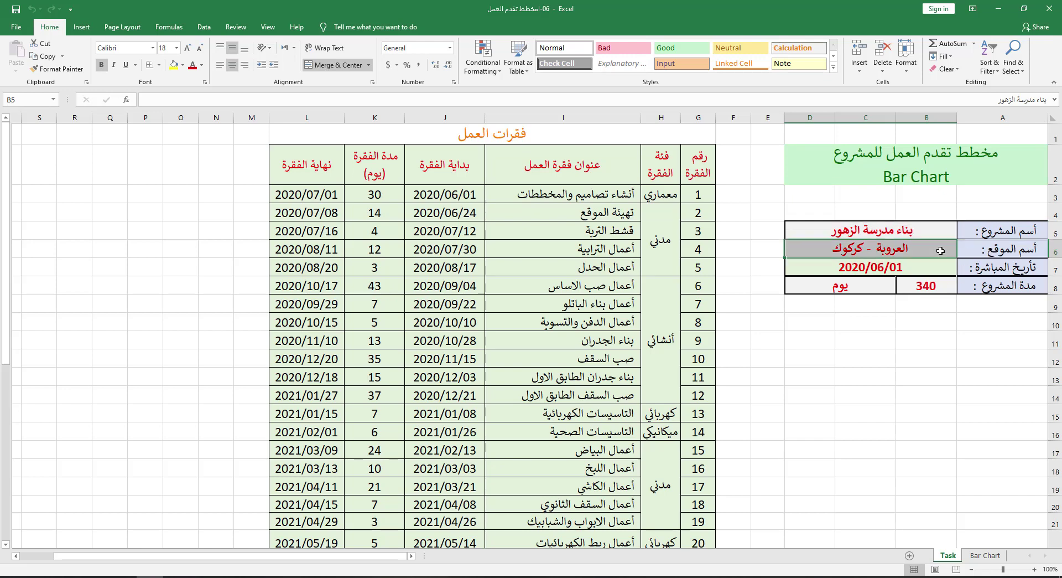
{"action": "left_click", "coordinate": [986, 269]}
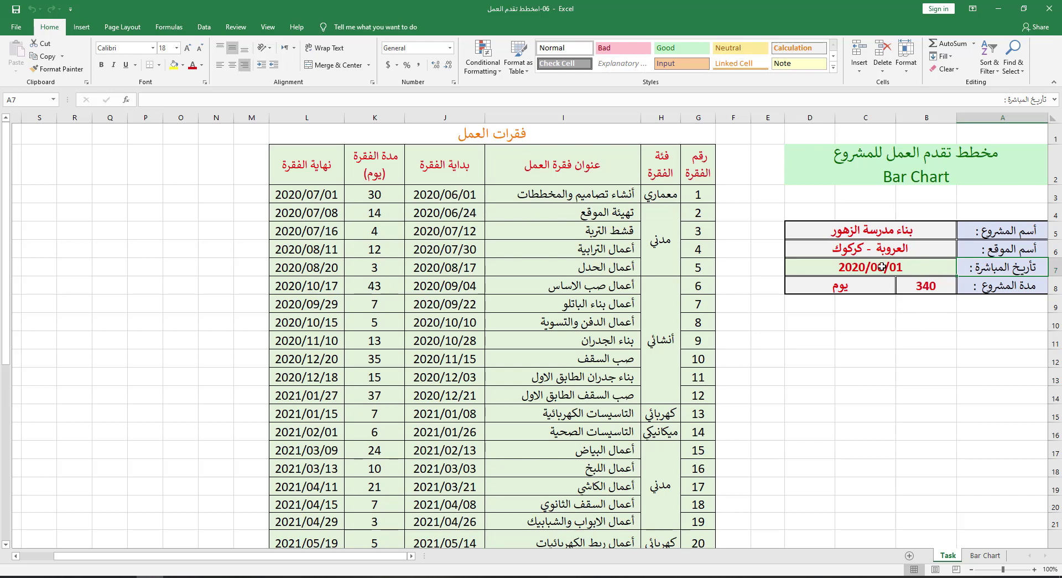
{"action": "left_click", "coordinate": [912, 327]}
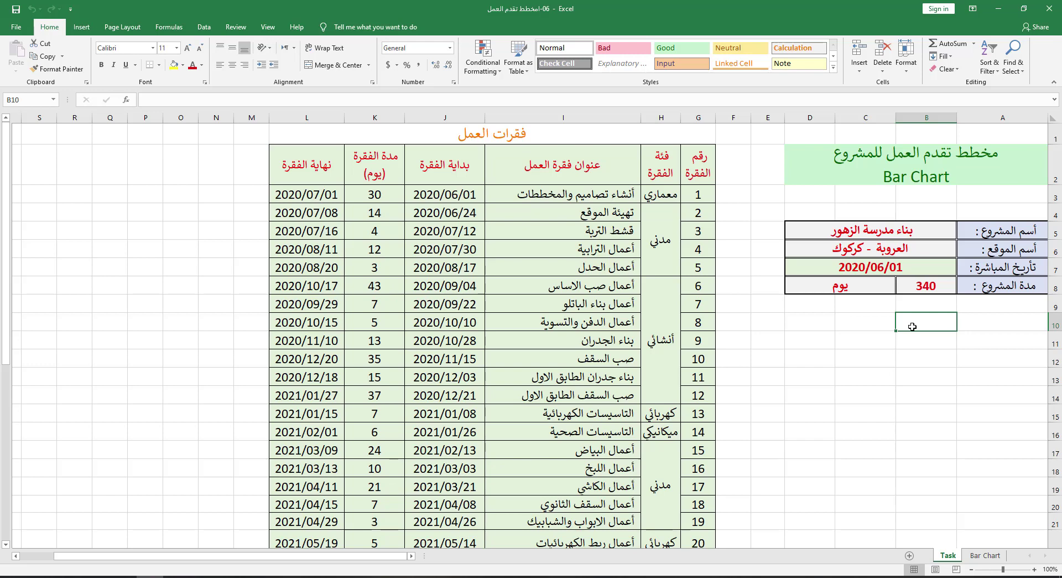
- Examine the work-items table title and the item number column from its header down to the last item
{"action": "left_click", "coordinate": [497, 130]}
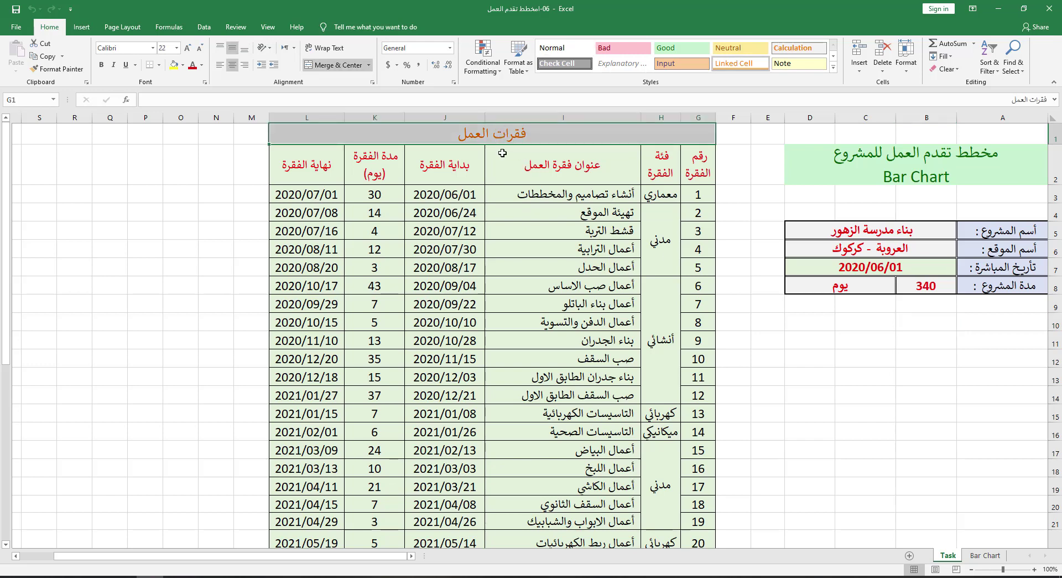
{"action": "left_click", "coordinate": [700, 169]}
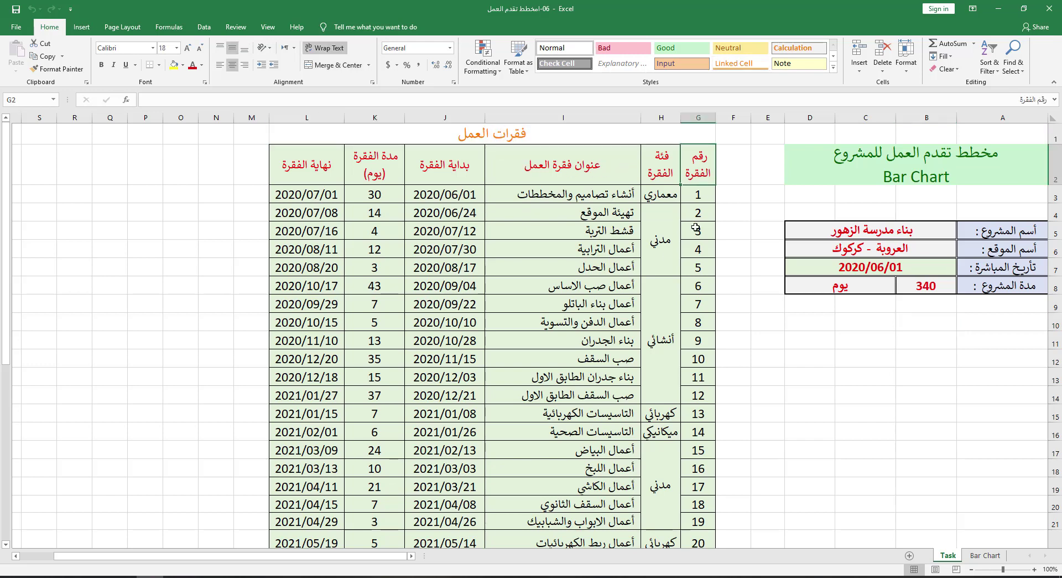
{"action": "left_click", "coordinate": [696, 193]}
{"action": "left_click", "coordinate": [697, 164]}
{"action": "left_click", "coordinate": [695, 196]}
{"action": "left_click", "coordinate": [697, 210]}
{"action": "left_click", "coordinate": [698, 241]}
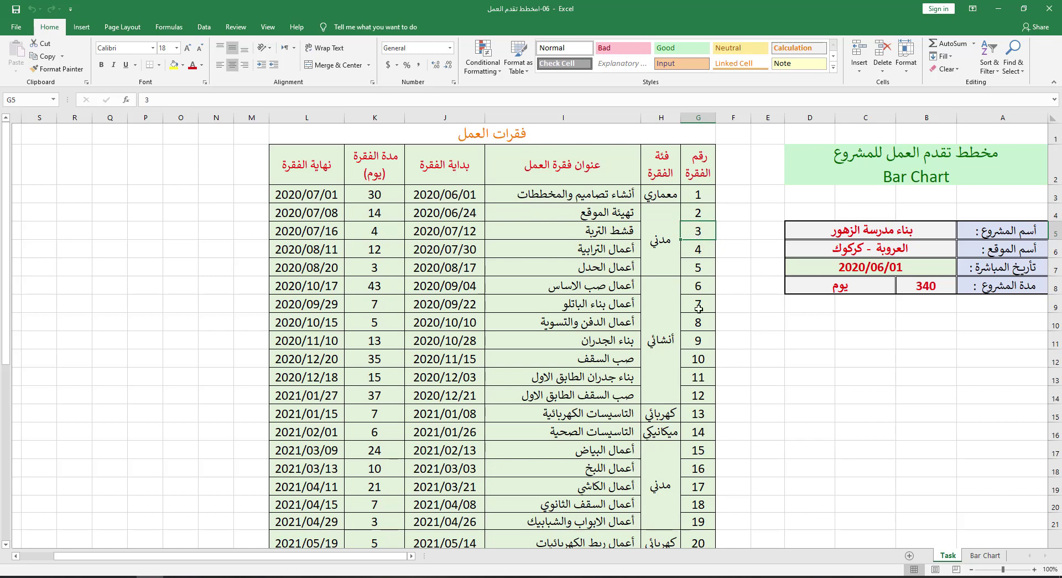
{"action": "scroll", "coordinate": [699, 309], "scroll_direction": "down", "scroll_amount": 4}
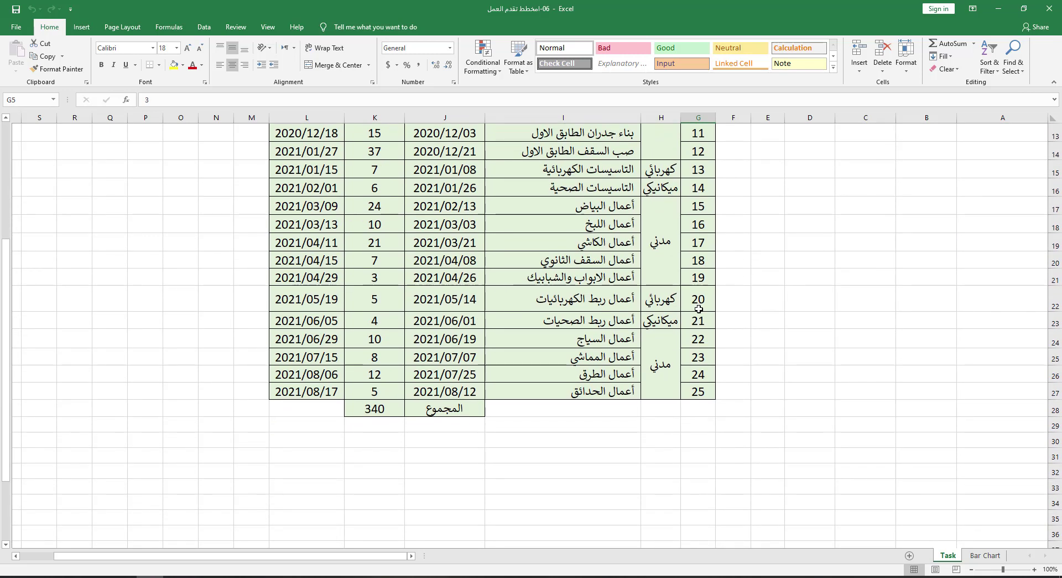
{"action": "scroll", "coordinate": [713, 204], "scroll_direction": "up", "scroll_amount": 4}
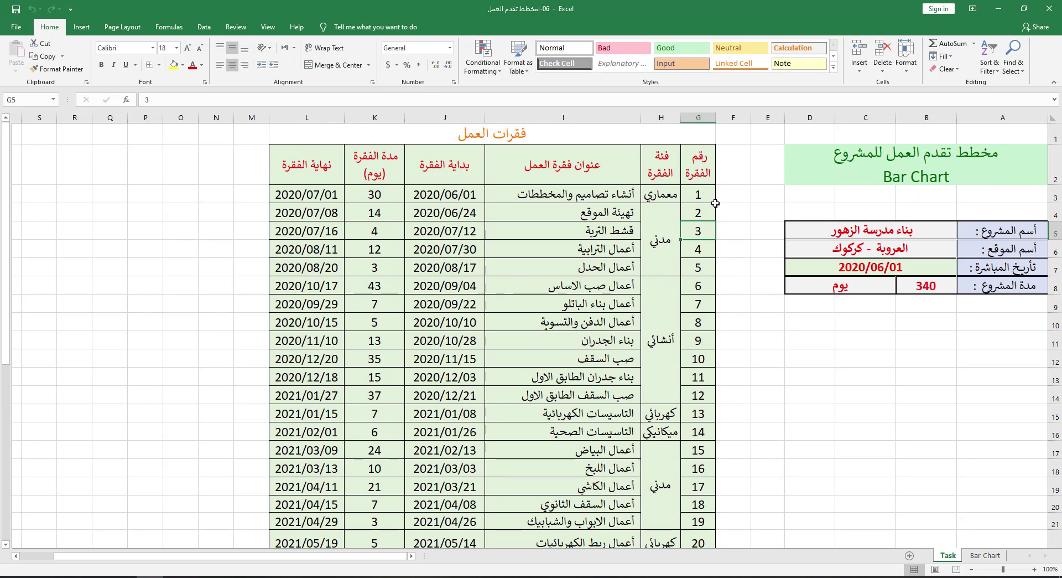
- Examine the item category column, from the architectural category through the remaining categories in the work-items table
{"action": "left_click", "coordinate": [671, 192]}
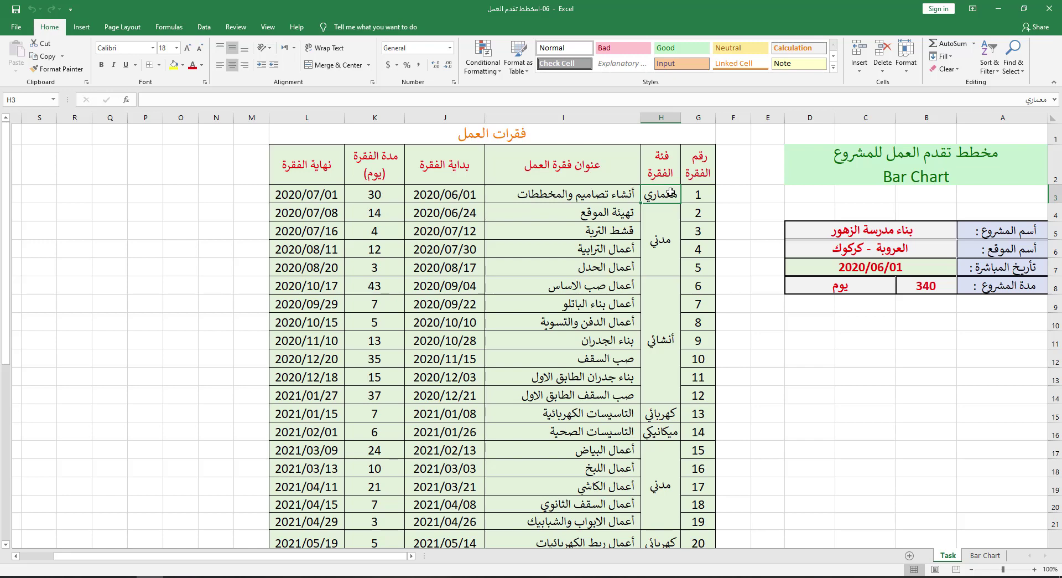
{"action": "scroll", "coordinate": [724, 343], "scroll_direction": "down", "scroll_amount": 1}
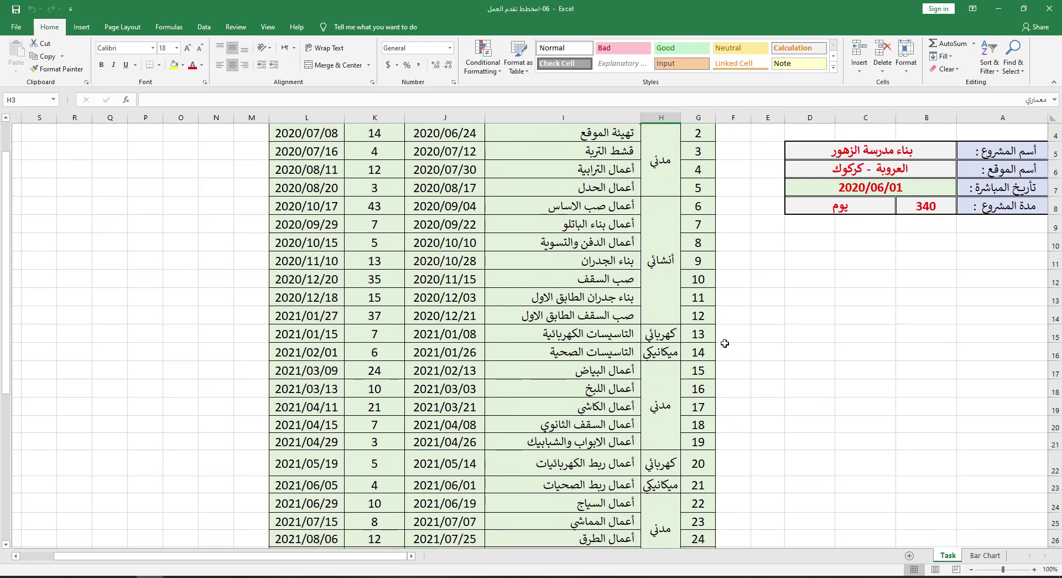
{"action": "scroll", "coordinate": [725, 343], "scroll_direction": "down", "scroll_amount": 1}
{"action": "scroll", "coordinate": [724, 343], "scroll_direction": "up", "scroll_amount": 2}
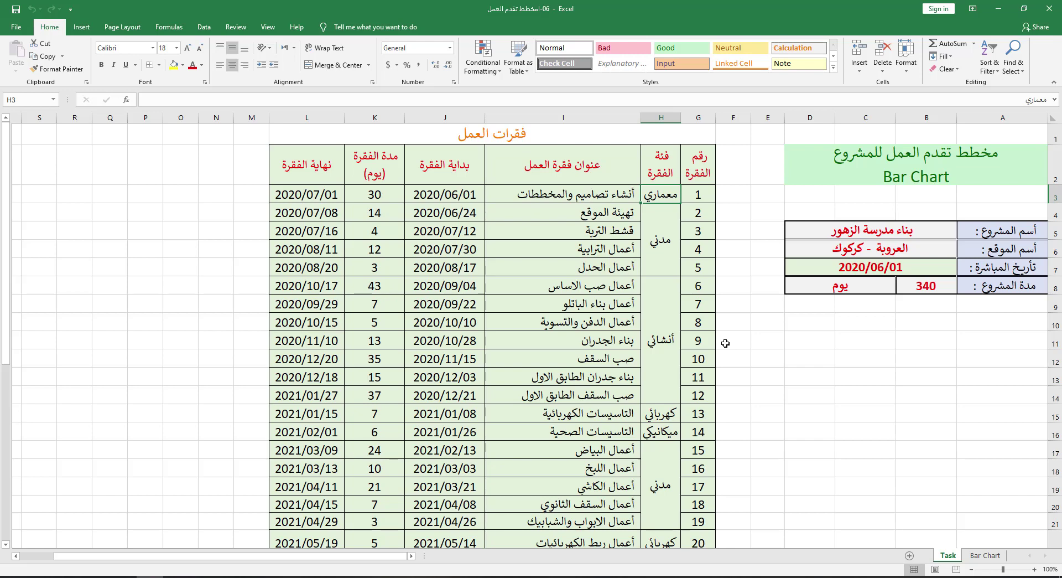
{"action": "left_click", "coordinate": [768, 345]}
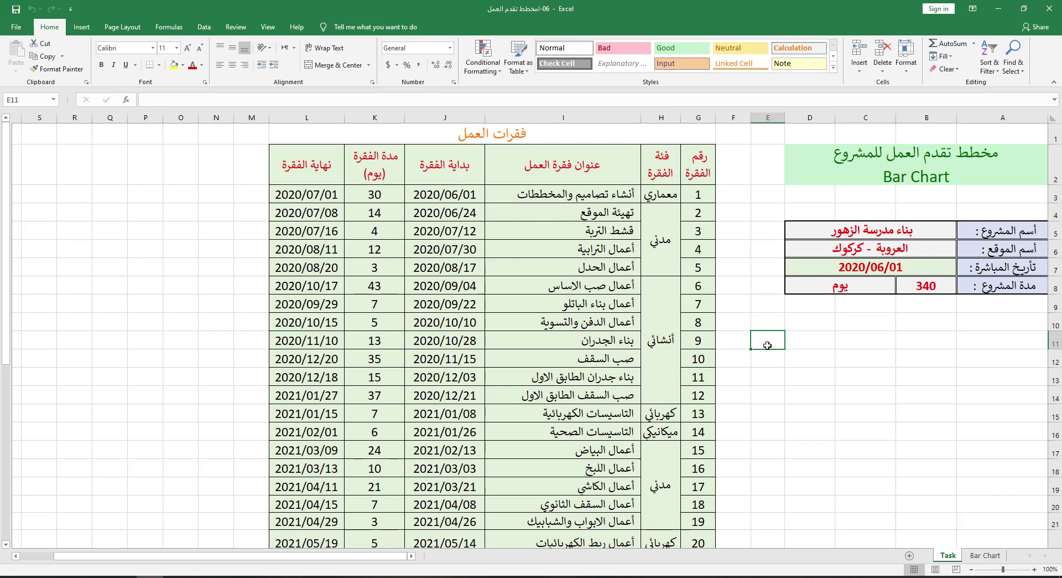
{"action": "left_click", "coordinate": [807, 326]}
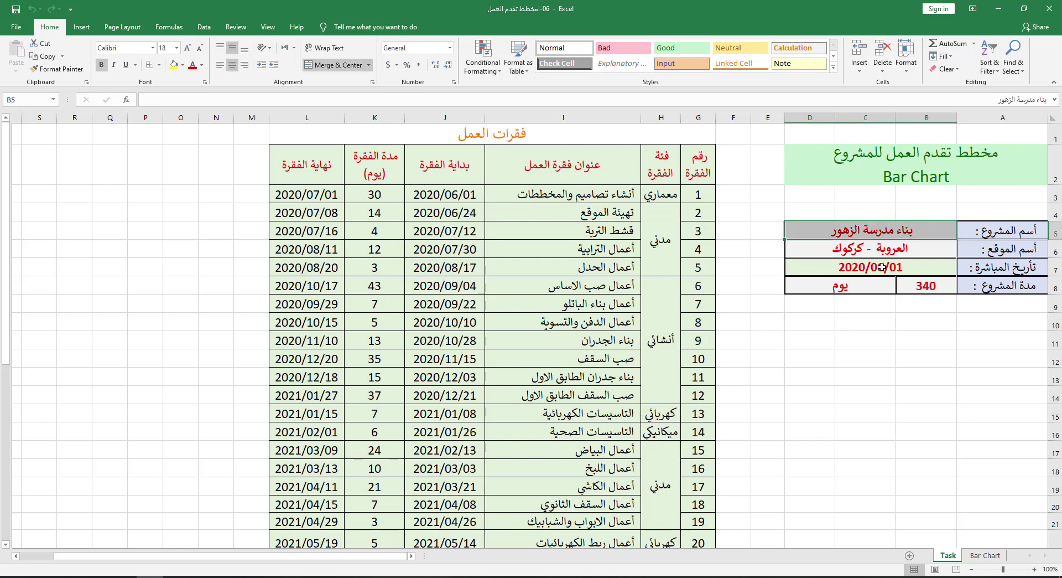
- Examine the work-item titles column row by row, from the designs and drawings item down to the gardens item
{"action": "left_click", "coordinate": [886, 236]}
{"action": "left_click", "coordinate": [608, 193]}
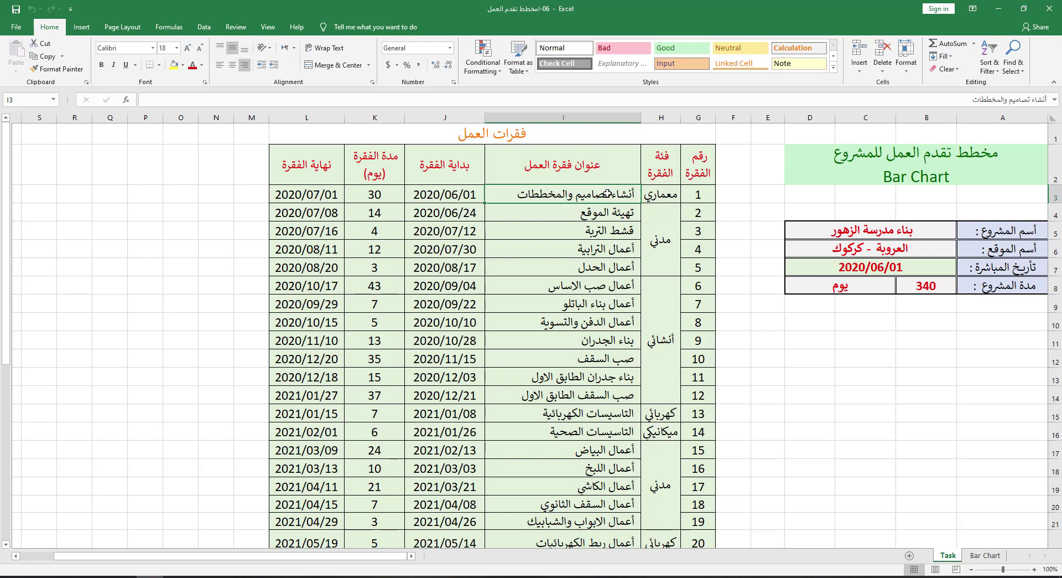
{"action": "key", "text": "Down"}
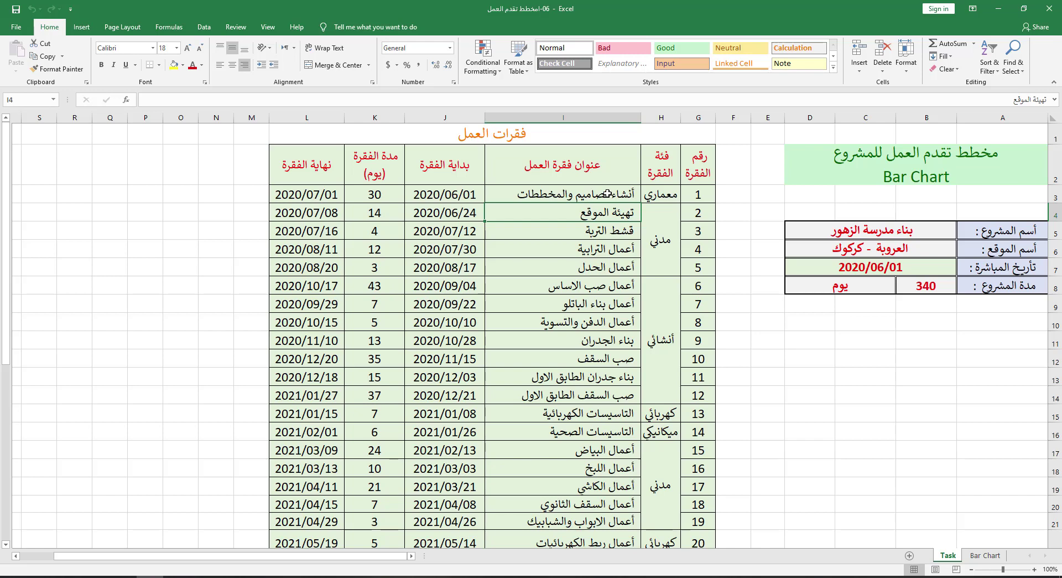
{"action": "key", "text": "Down"}
{"action": "key", "text": "Down"}
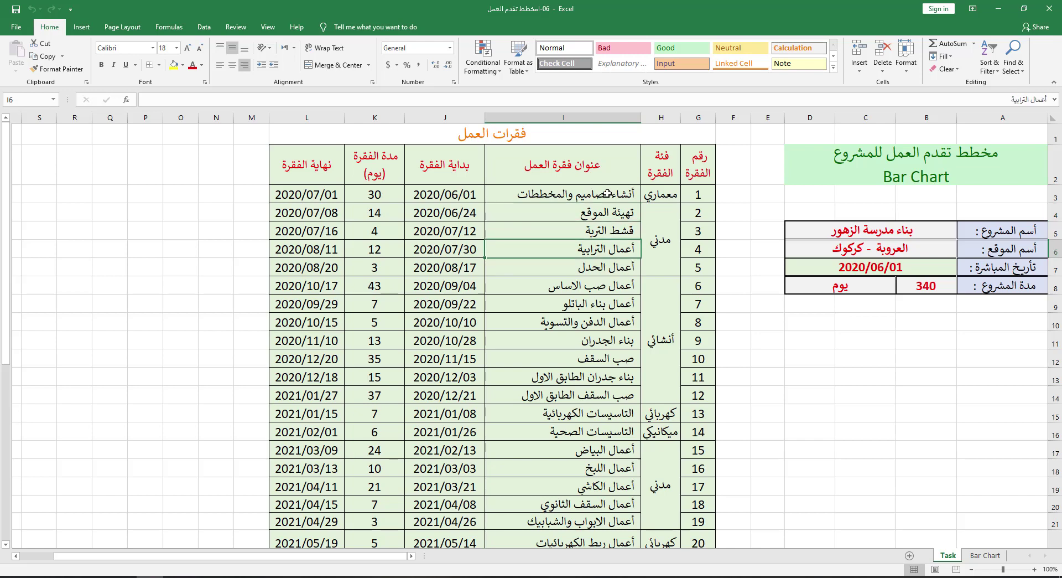
{"action": "key", "text": "Down"}
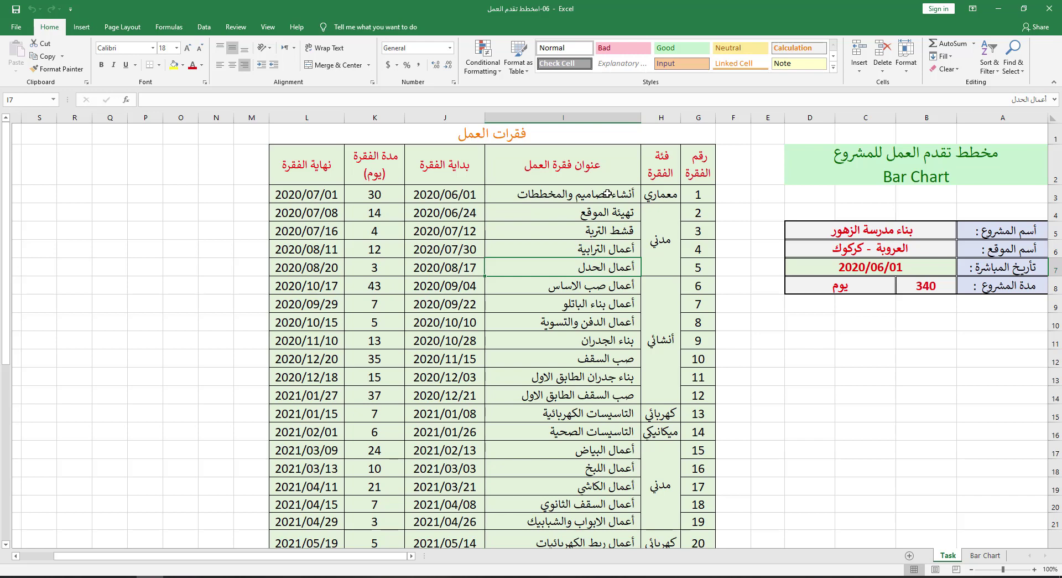
{"action": "key", "text": "Down"}
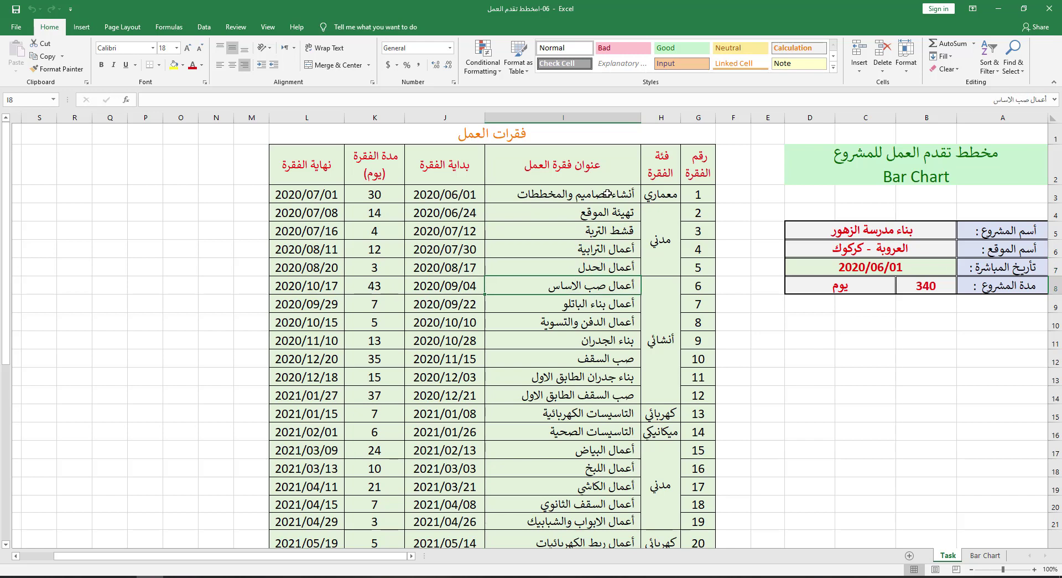
{"action": "key", "text": "Down"}
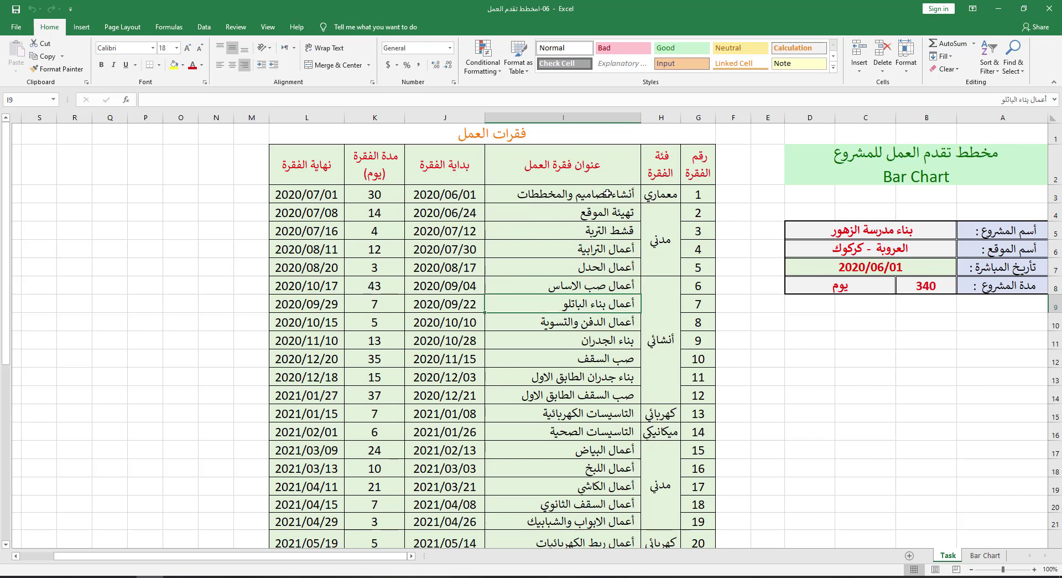
{"action": "key", "text": "Down"}
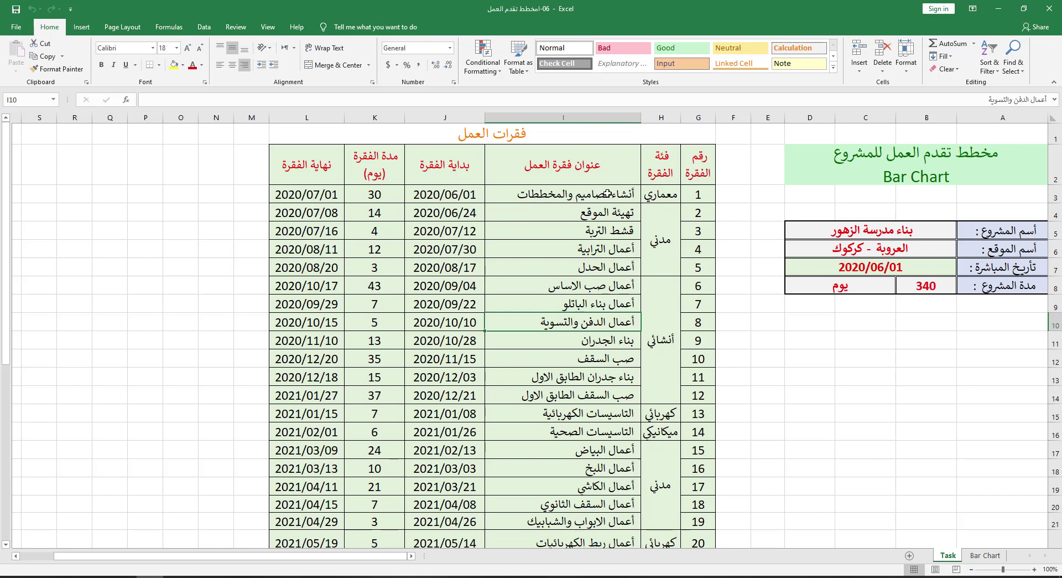
{"action": "key", "text": "Down"}
{"action": "key", "text": "Down"}
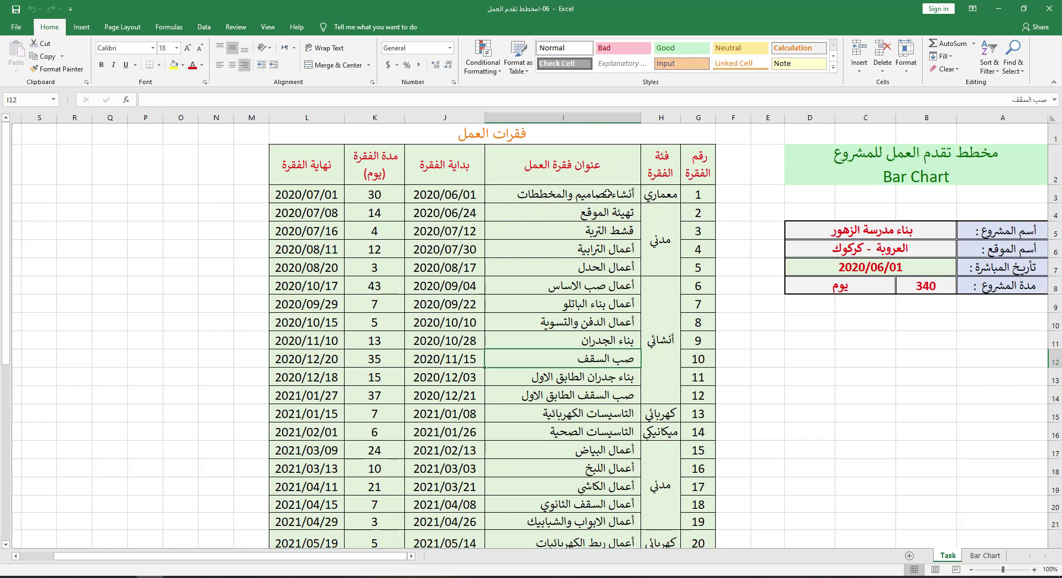
{"action": "key", "text": "Down"}
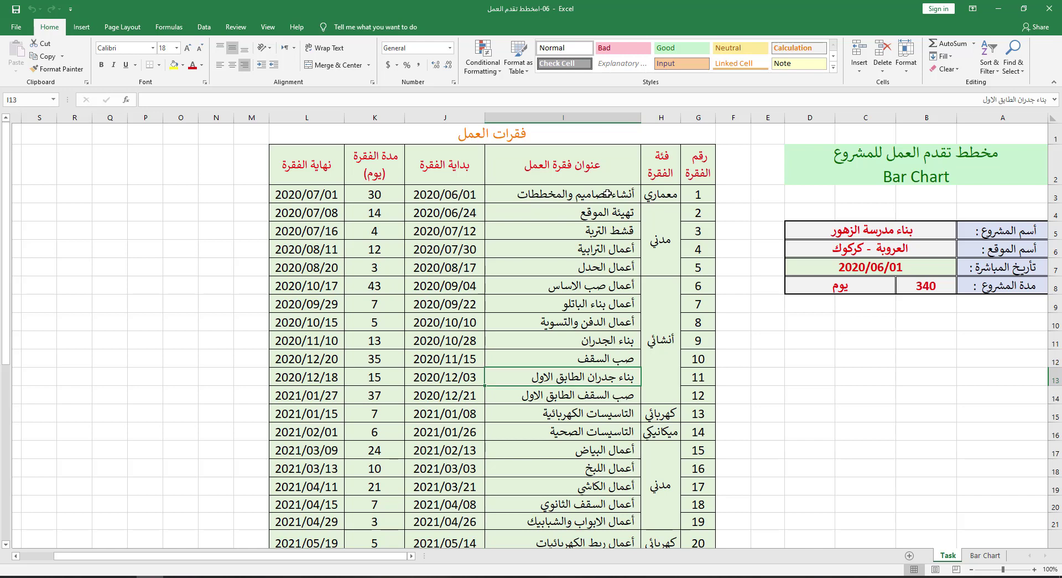
{"action": "key", "text": "Down"}
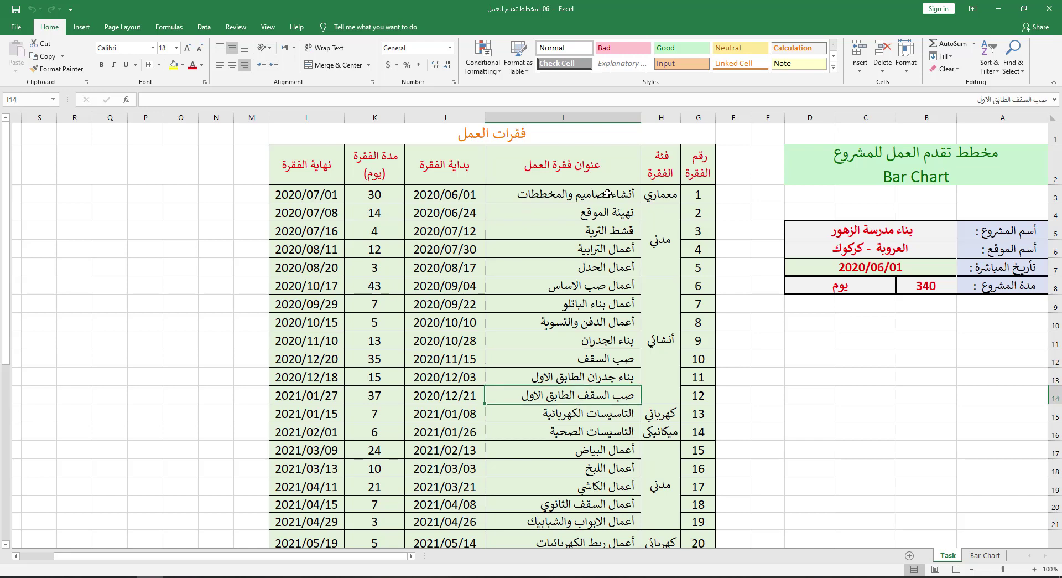
{"action": "key", "text": "Down"}
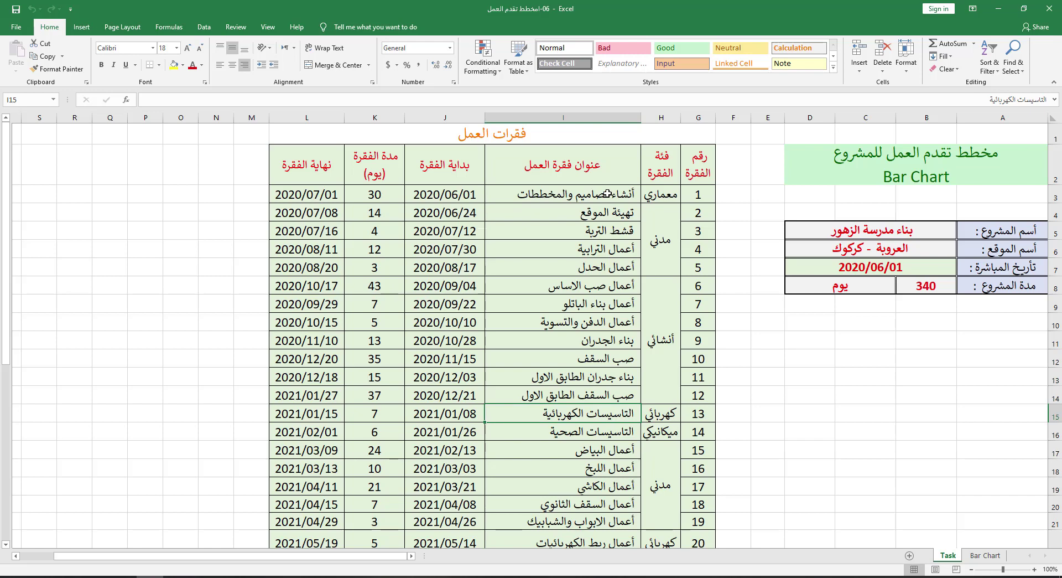
{"action": "key", "text": "Down"}
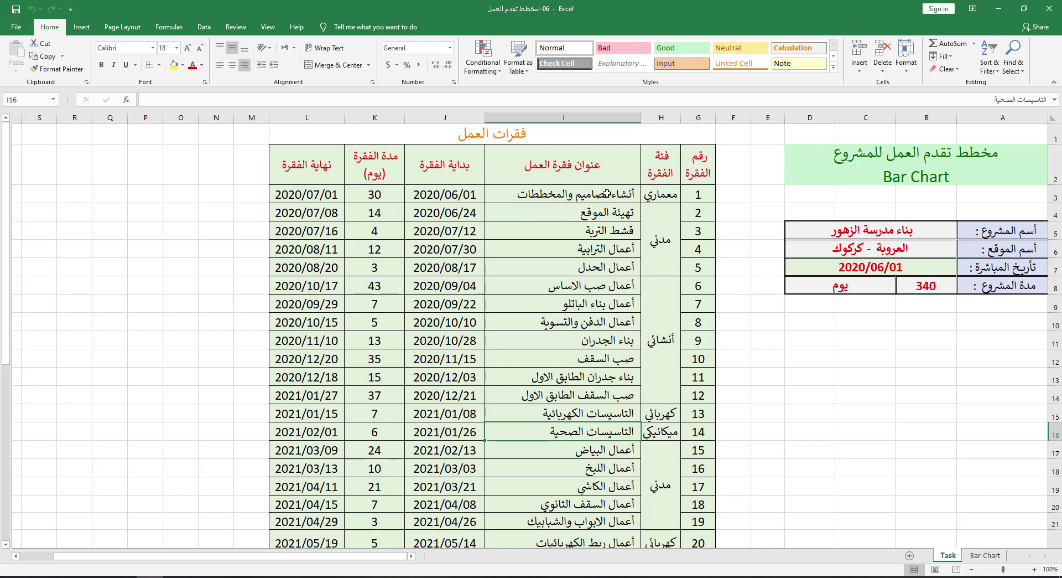
{"action": "key", "text": "Down"}
{"action": "key", "text": "Down"}
{"action": "key", "text": "Down"}
{"action": "key", "text": "Down"}
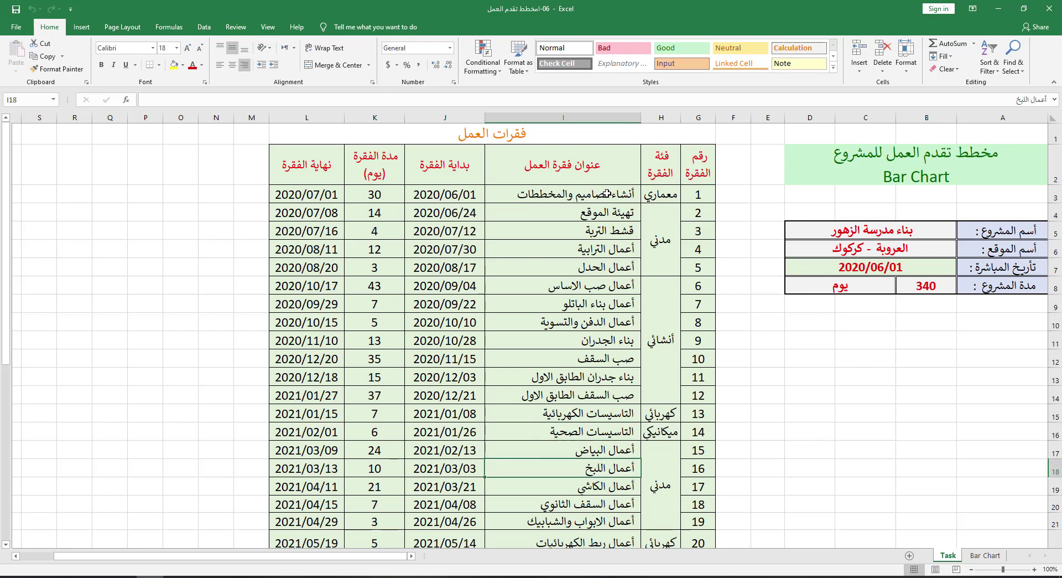
{"action": "key", "text": "Down"}
{"action": "key", "text": "Down"}
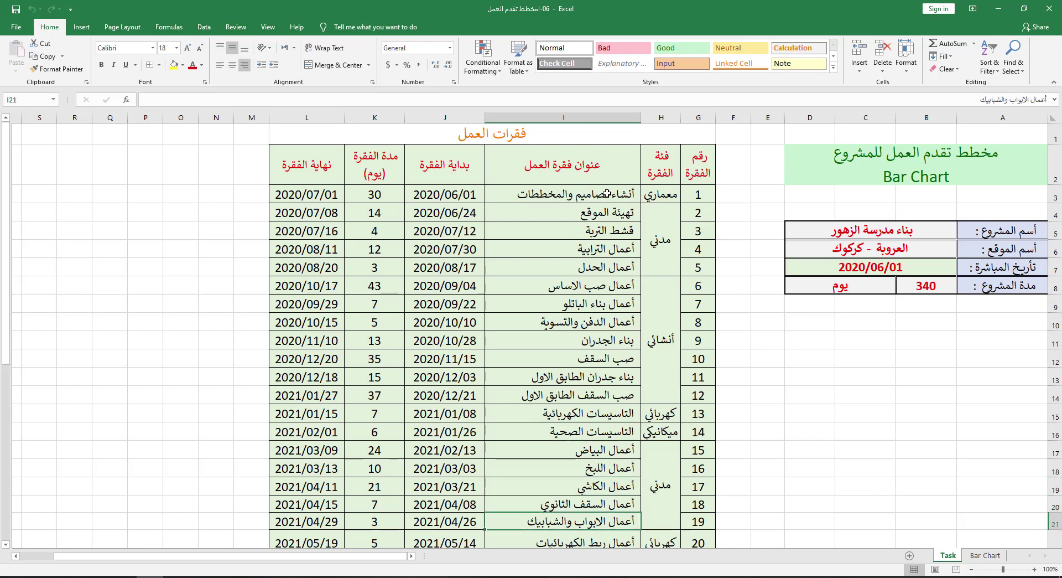
{"action": "key", "text": "Down"}
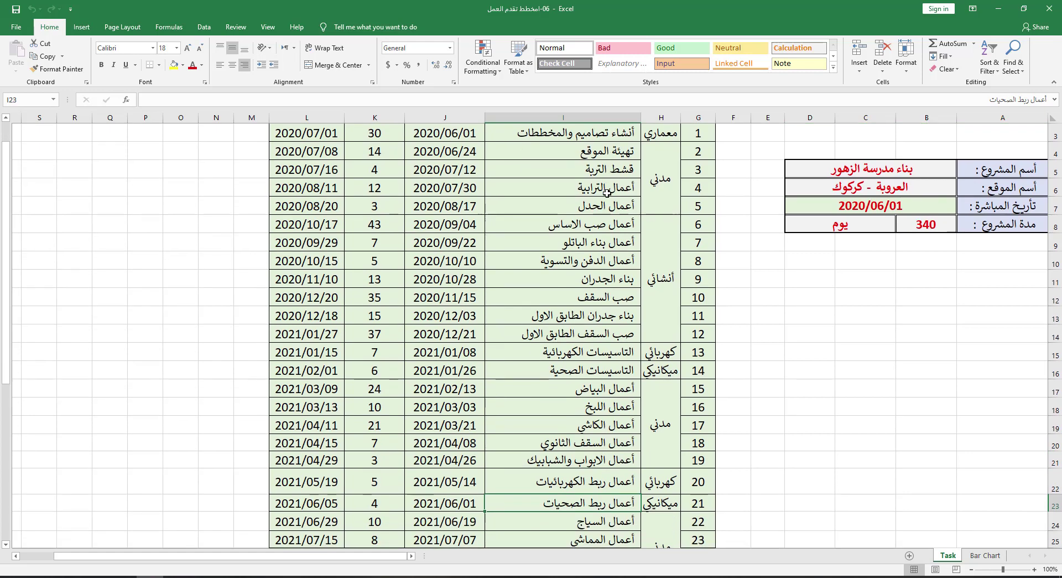
{"action": "key", "text": "Down"}
{"action": "key", "text": "Down"}
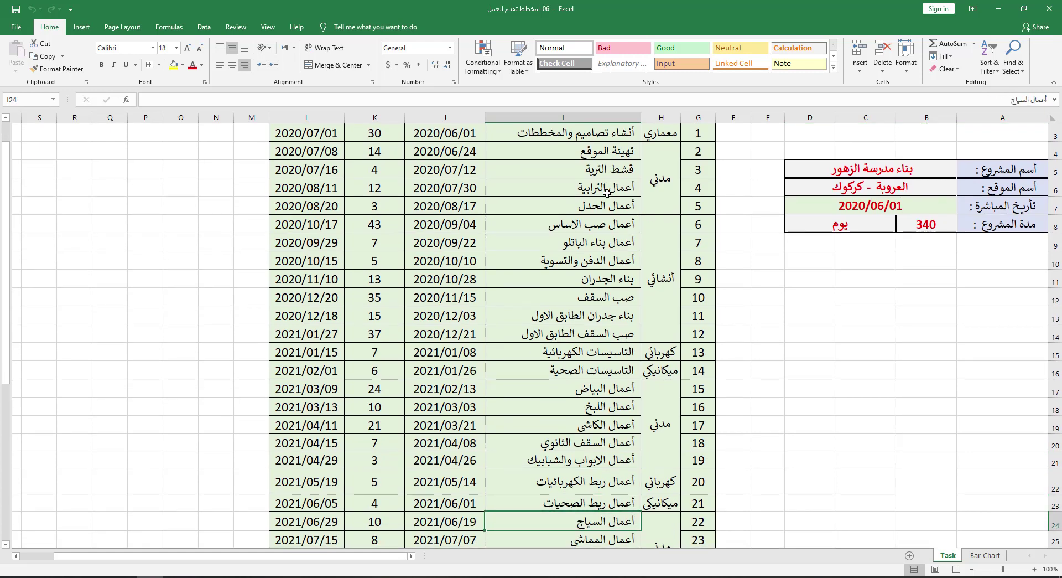
{"action": "key", "text": "Down"}
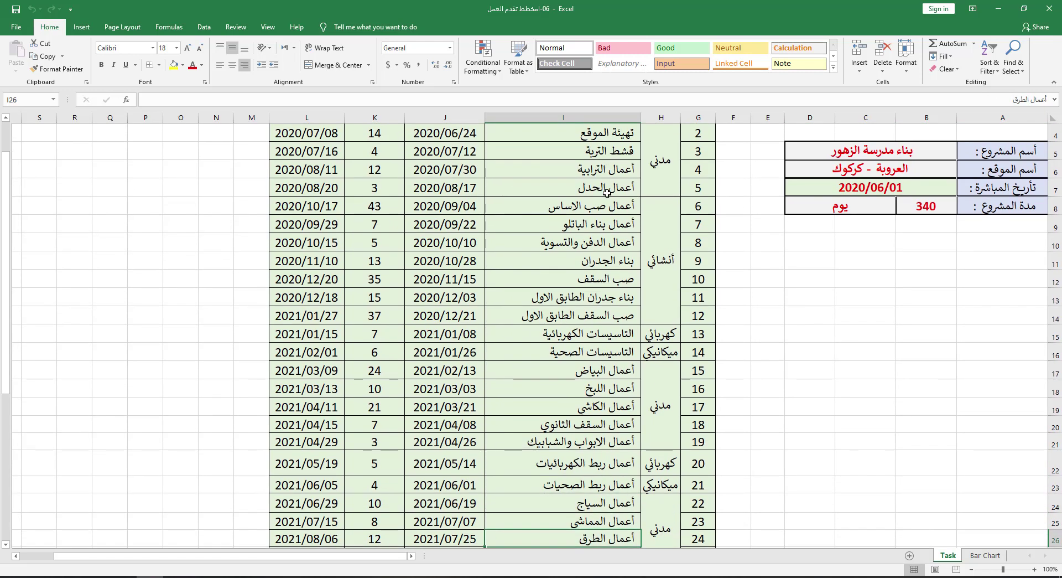
{"action": "key", "text": "Down"}
{"action": "key", "text": "Down"}
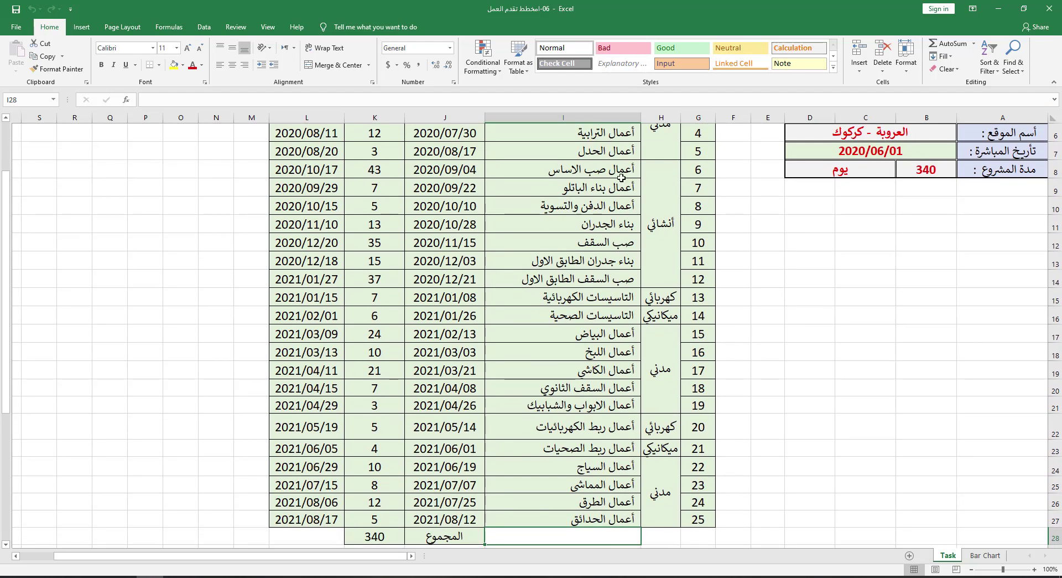
- Examine the start date column, from the first item's formula linked to the project start date through the dates of the following items
{"action": "scroll", "coordinate": [621, 178], "scroll_direction": "up", "scroll_amount": 2}
{"action": "left_click", "coordinate": [462, 194]}
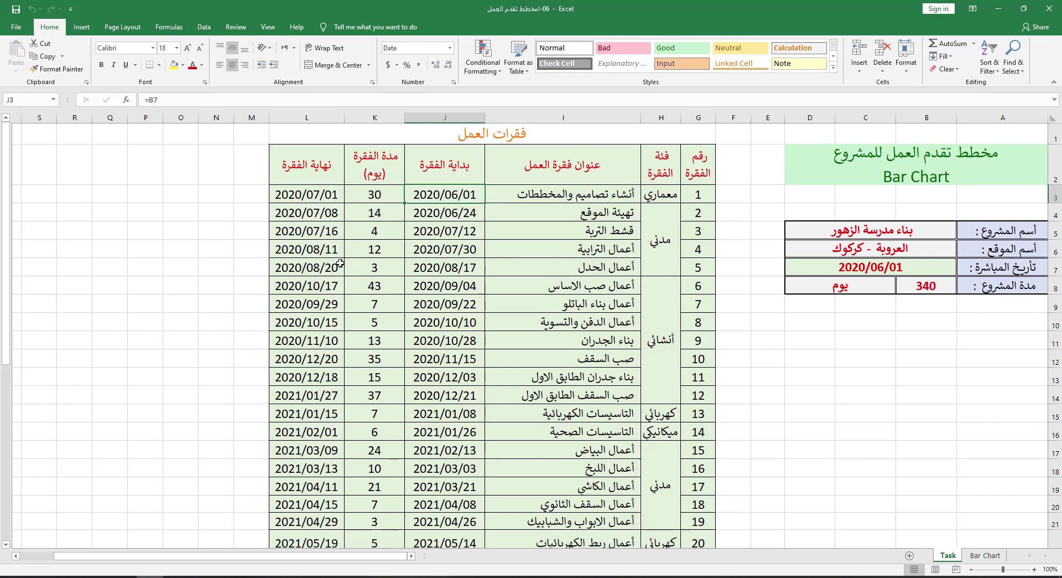
{"action": "left_click", "coordinate": [437, 213]}
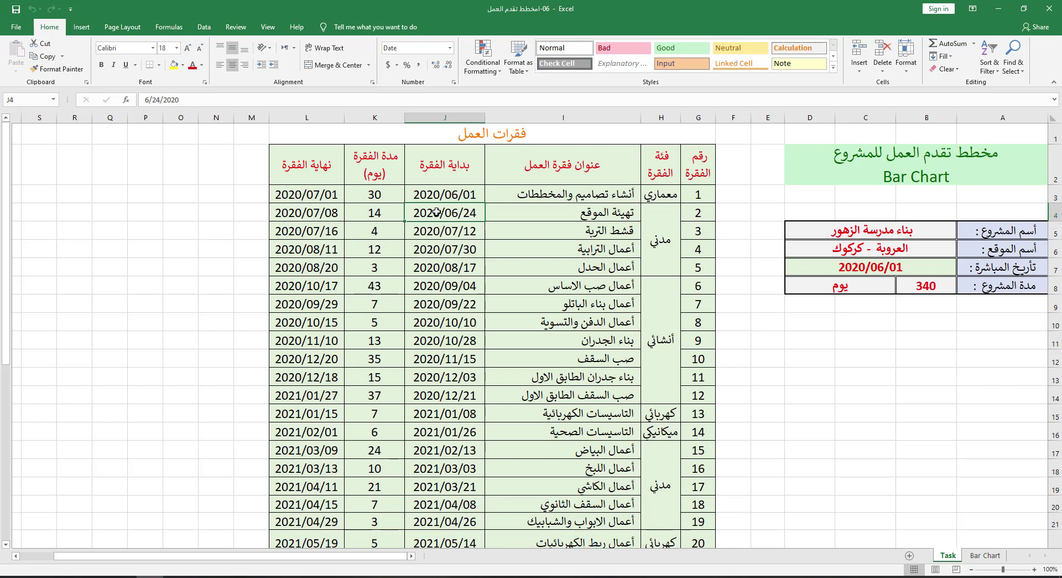
{"action": "key", "text": "Down"}
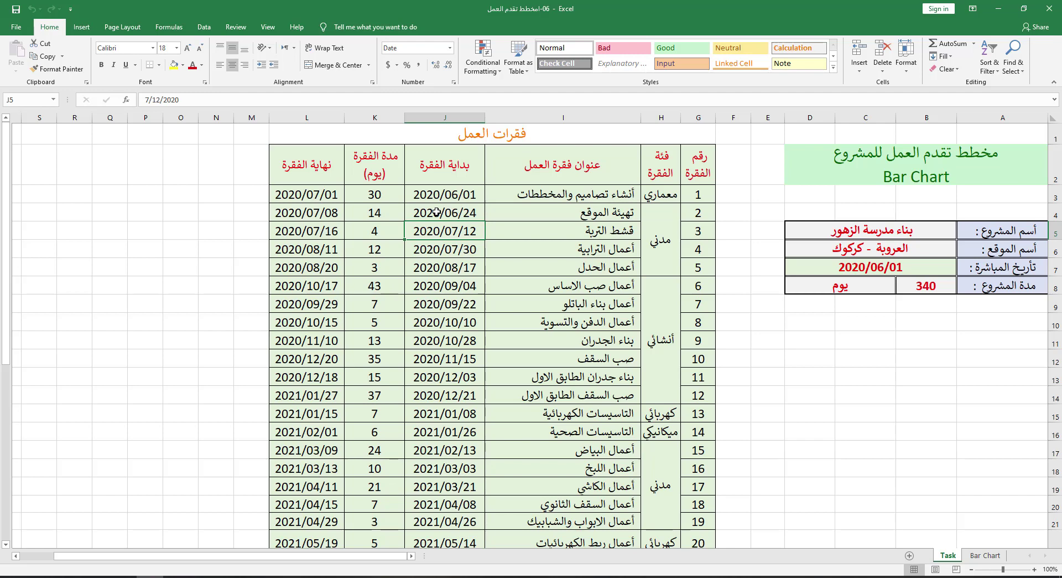
{"action": "key", "text": "Down"}
{"action": "key", "text": "Down"}
{"action": "key", "text": "Down"}
{"action": "key", "text": "Down"}
{"action": "key", "text": "Down"}
{"action": "key", "text": "Down"}
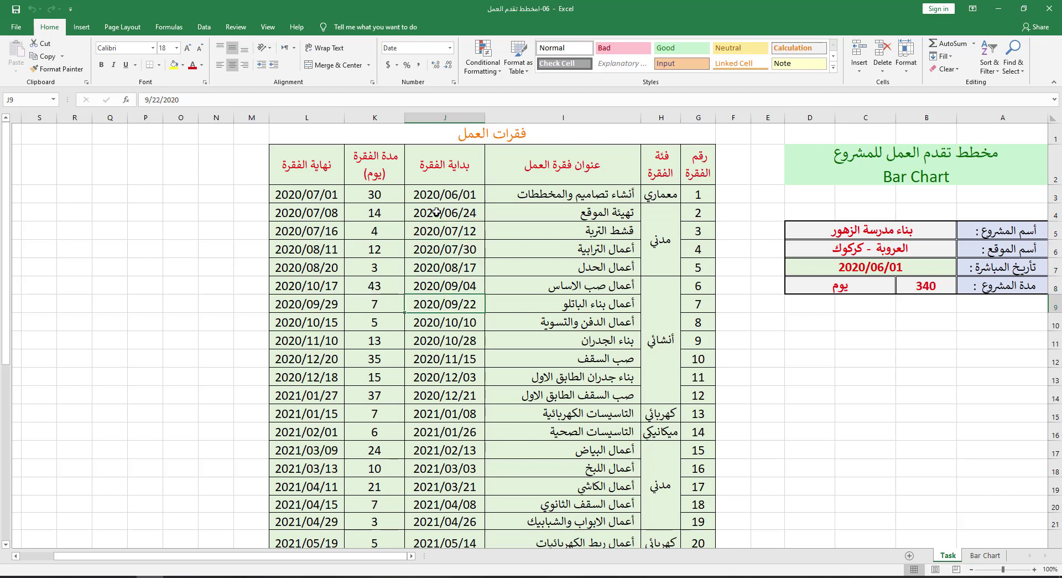
{"action": "key", "text": "Down"}
{"action": "key", "text": "Down"}
{"action": "key", "text": "Down"}
{"action": "key", "text": "Down"}
{"action": "key", "text": "Down"}
{"action": "key", "text": "Down"}
{"action": "key", "text": "Down"}
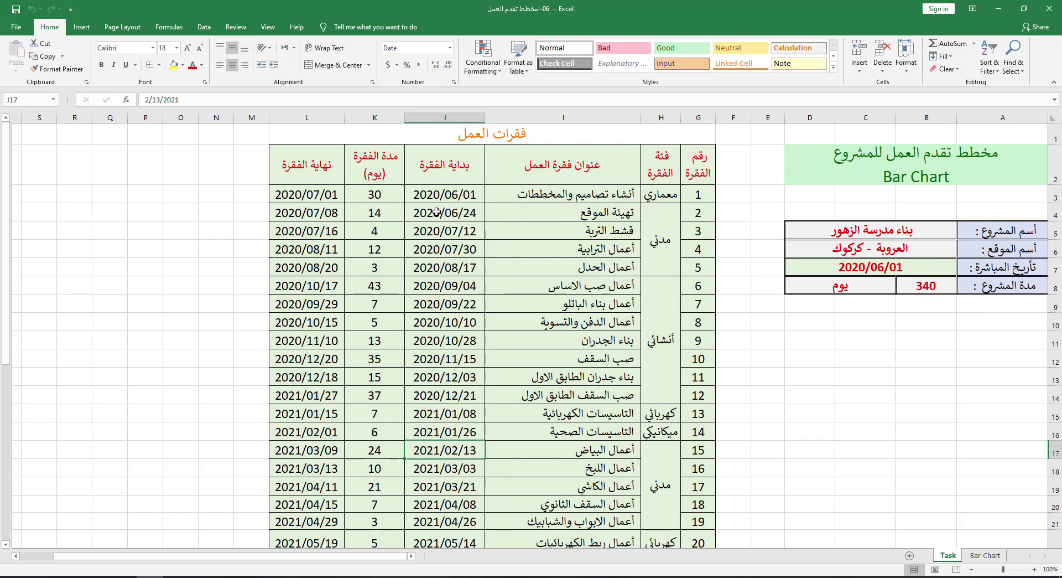
{"action": "key", "text": "Down"}
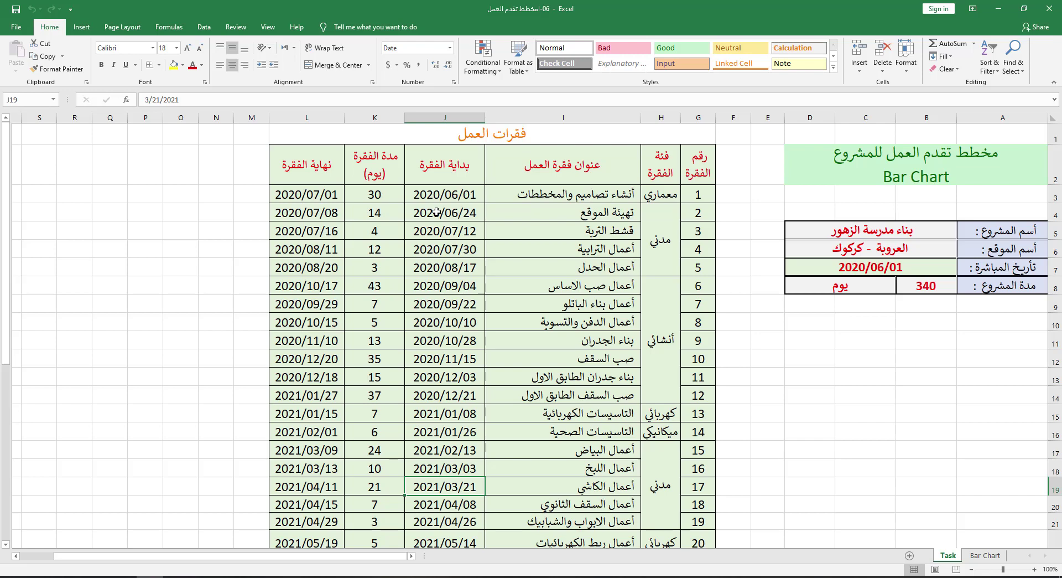
- Examine the item duration column in days, from the first work item down to the last rows of the table
{"action": "left_click", "coordinate": [371, 194]}
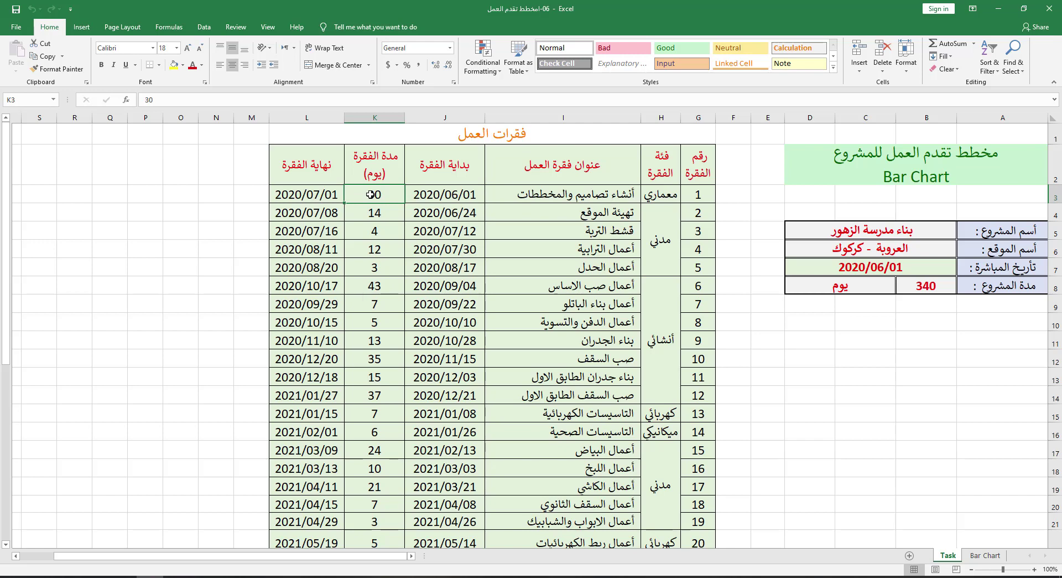
{"action": "key", "text": "Down"}
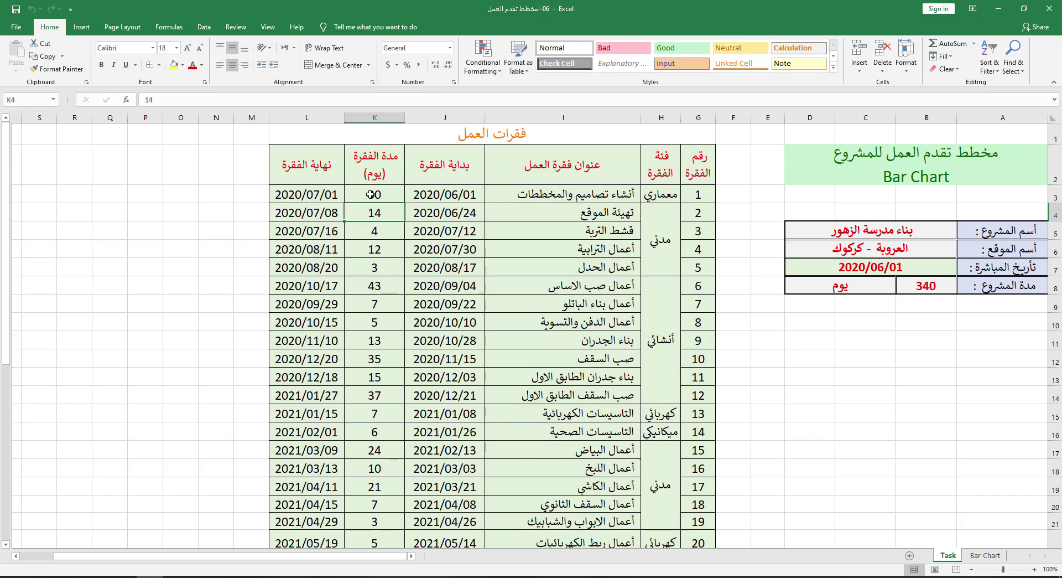
{"action": "key", "text": "Down"}
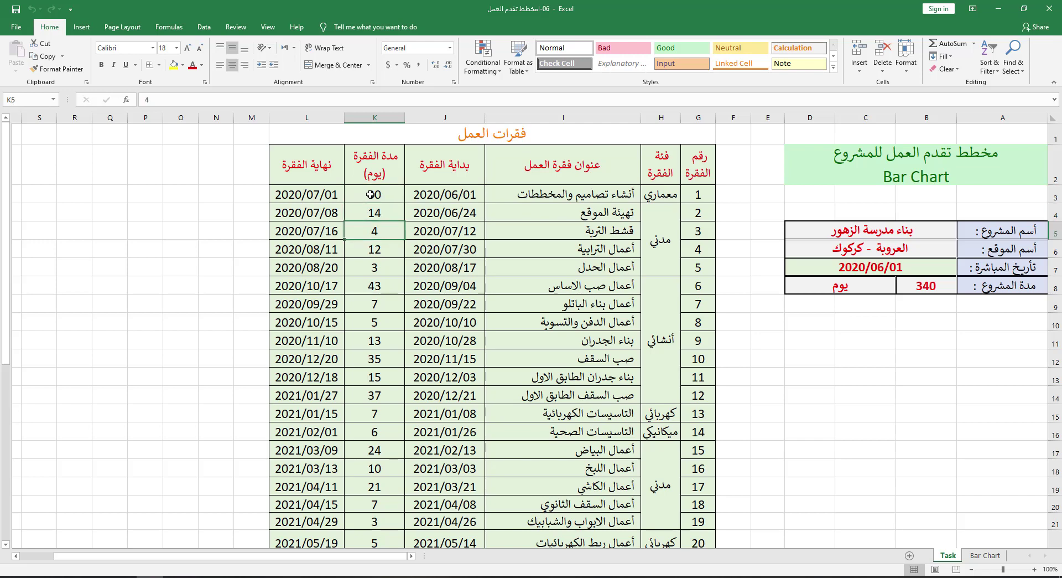
{"action": "key", "text": "Down"}
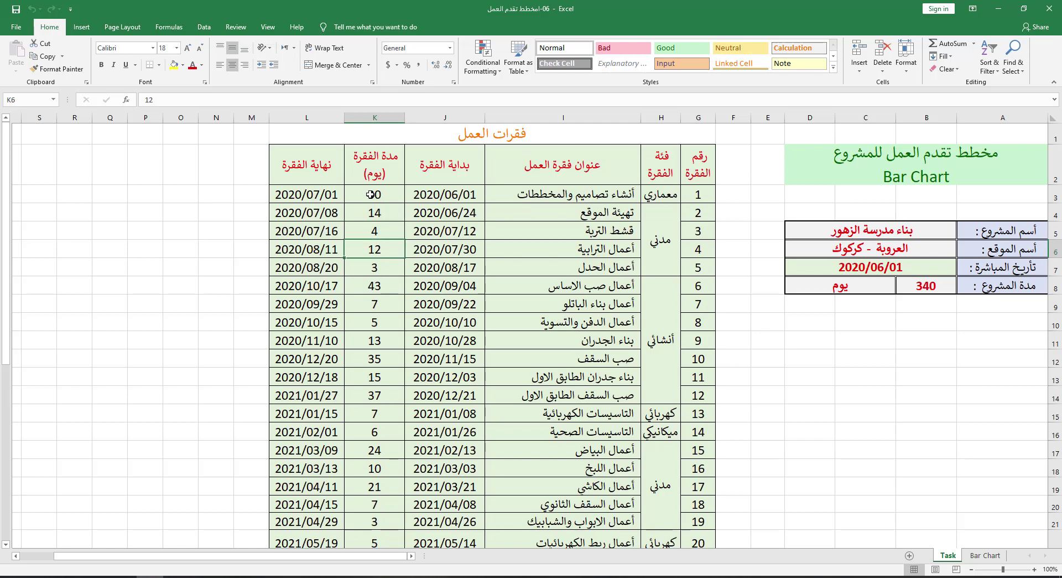
{"action": "key", "text": "Down"}
{"action": "key", "text": "Down"}
{"action": "key", "text": "Down"}
{"action": "key", "text": "Down"}
{"action": "key", "text": "Down"}
{"action": "key", "text": "Down"}
{"action": "key", "text": "Down"}
{"action": "key", "text": "Down"}
{"action": "key", "text": "Down"}
{"action": "key", "text": "Down"}
{"action": "key", "text": "Down"}
{"action": "key", "text": "Down"}
{"action": "key", "text": "Down"}
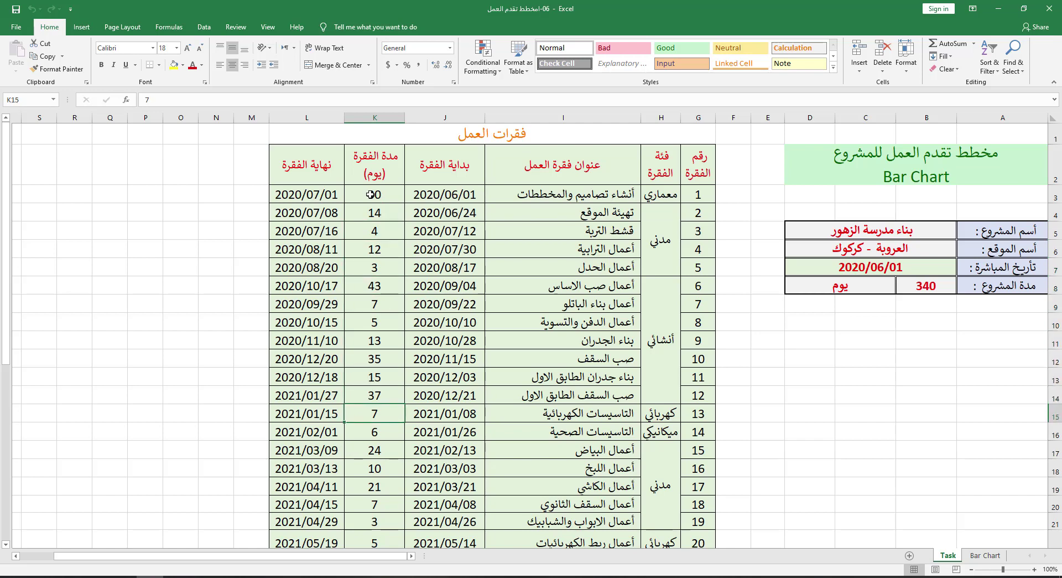
{"action": "key", "text": "Down"}
{"action": "key", "text": "Down"}
{"action": "key", "text": "Down"}
{"action": "key", "text": "Down"}
{"action": "key", "text": "Down"}
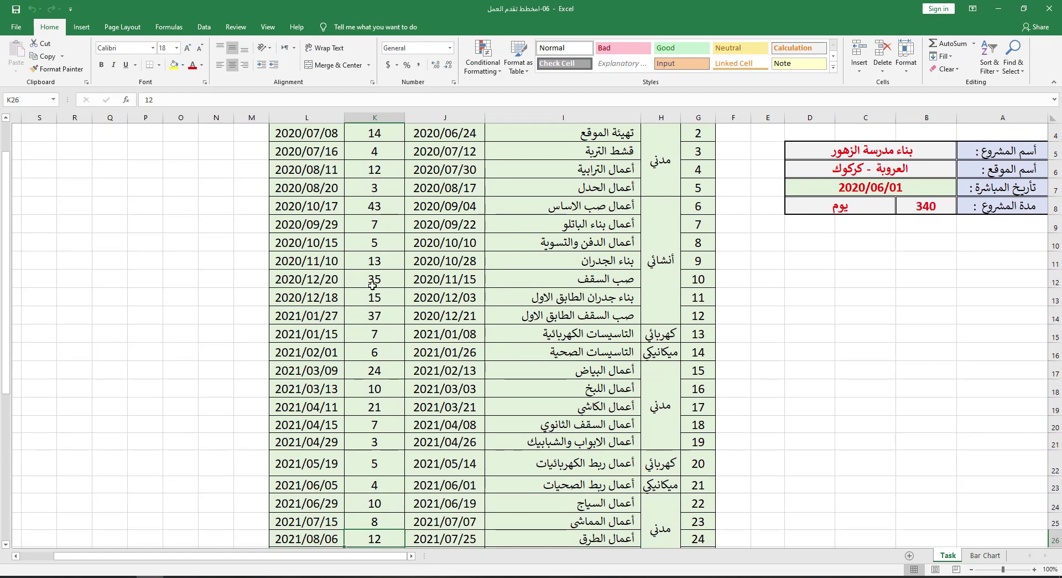
{"action": "scroll", "coordinate": [372, 285], "scroll_direction": "down", "scroll_amount": 3}
- Clear the total duration in K28 and re-enter it with AutoSum over K3:K27
{"action": "left_click", "coordinate": [382, 409]}
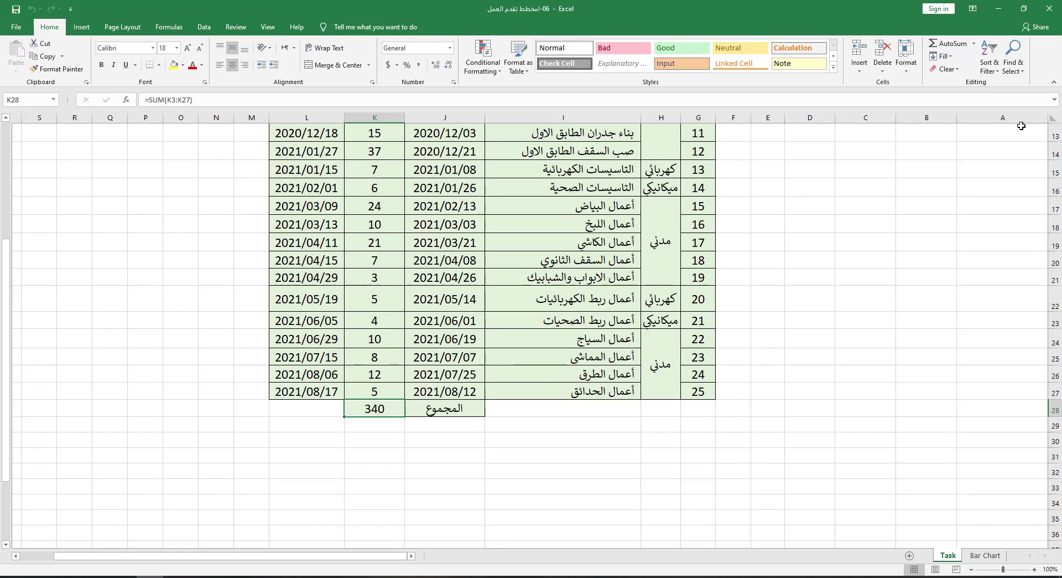
{"action": "key", "text": "Delete"}
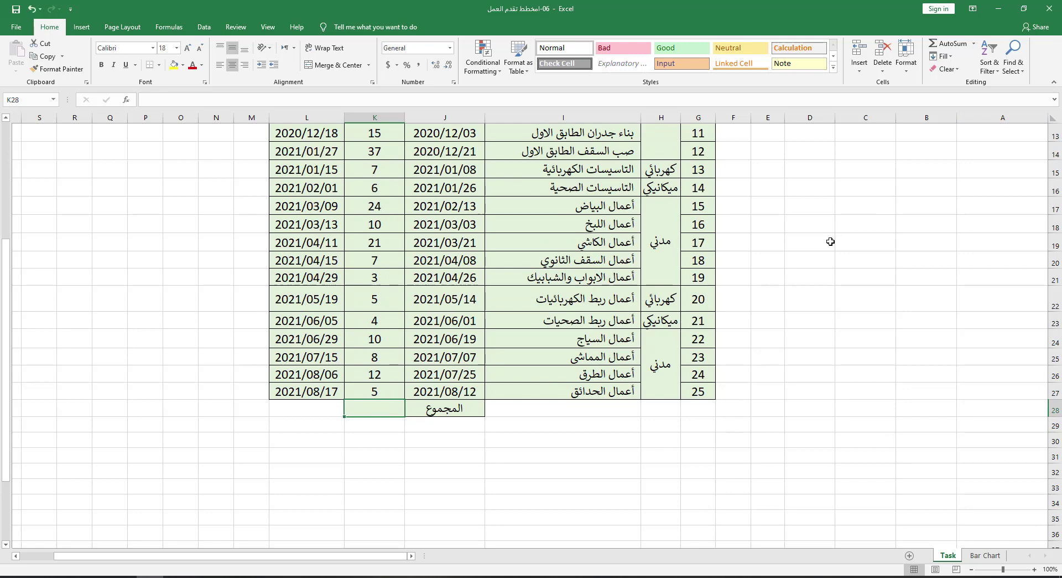
{"action": "left_click", "coordinate": [946, 44]}
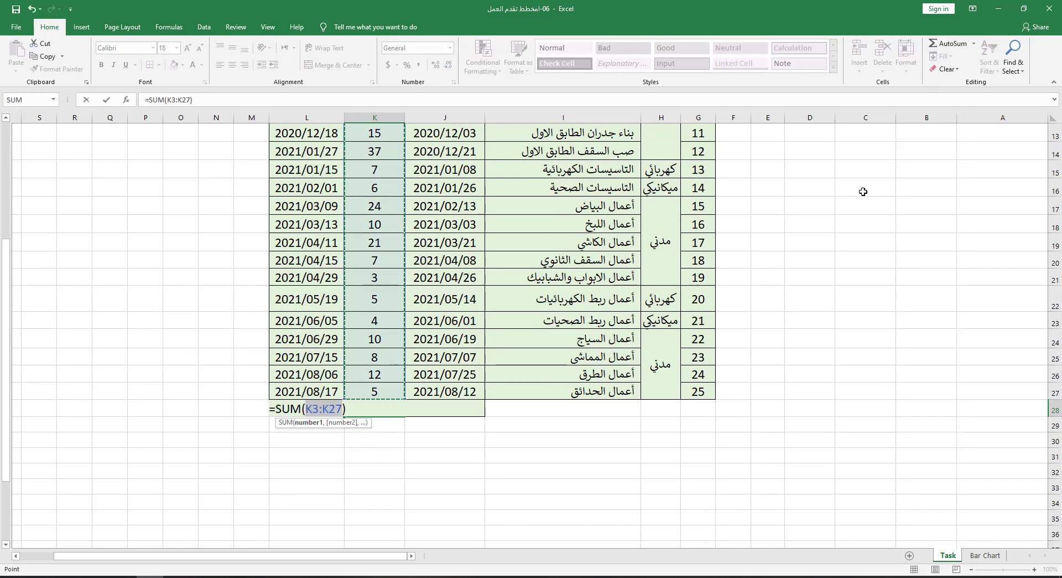
{"action": "key", "text": "Return"}
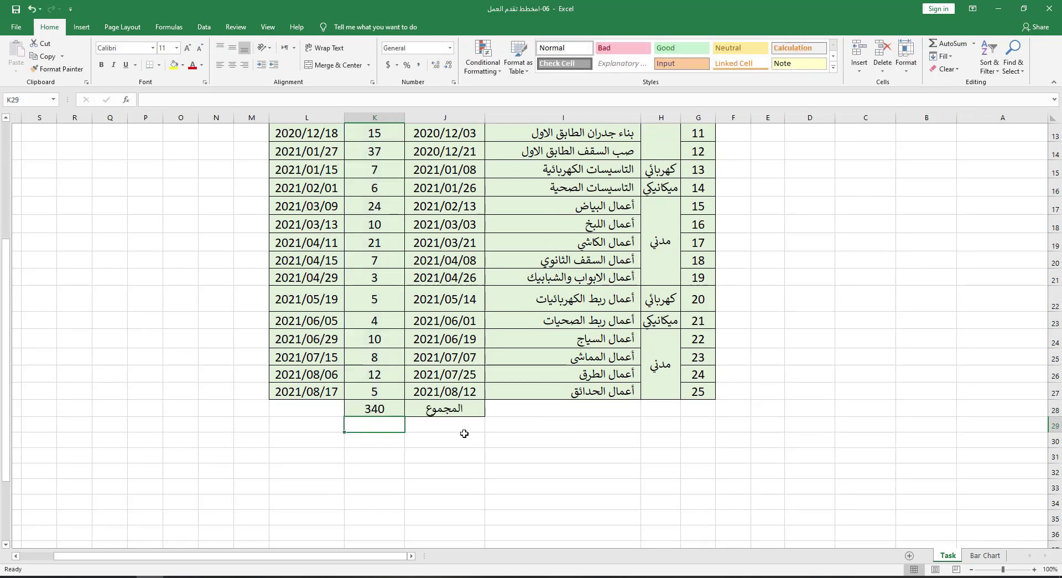
- Check the formula behind the project duration value in the project information block
{"action": "scroll", "coordinate": [773, 325], "scroll_direction": "up", "scroll_amount": 2}
{"action": "left_click", "coordinate": [915, 152]}
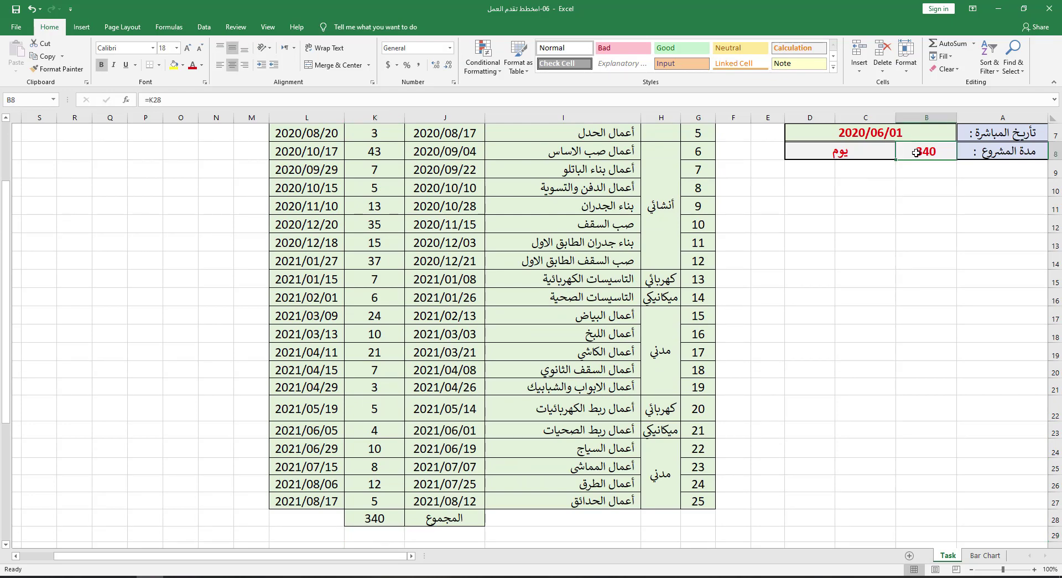
- Clear the project duration in B8 and link it again to the total duration in K28
{"action": "key", "text": "BackSpace"}
{"action": "left_click", "coordinate": [905, 149]}
{"action": "type", "text": "="}
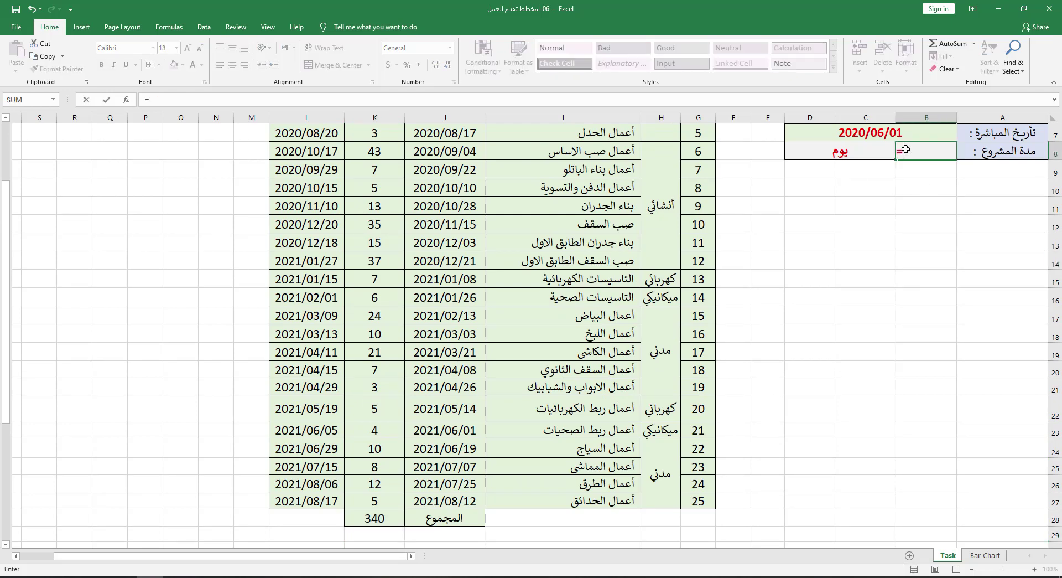
{"action": "left_click", "coordinate": [401, 515]}
{"action": "key", "text": "Return"}
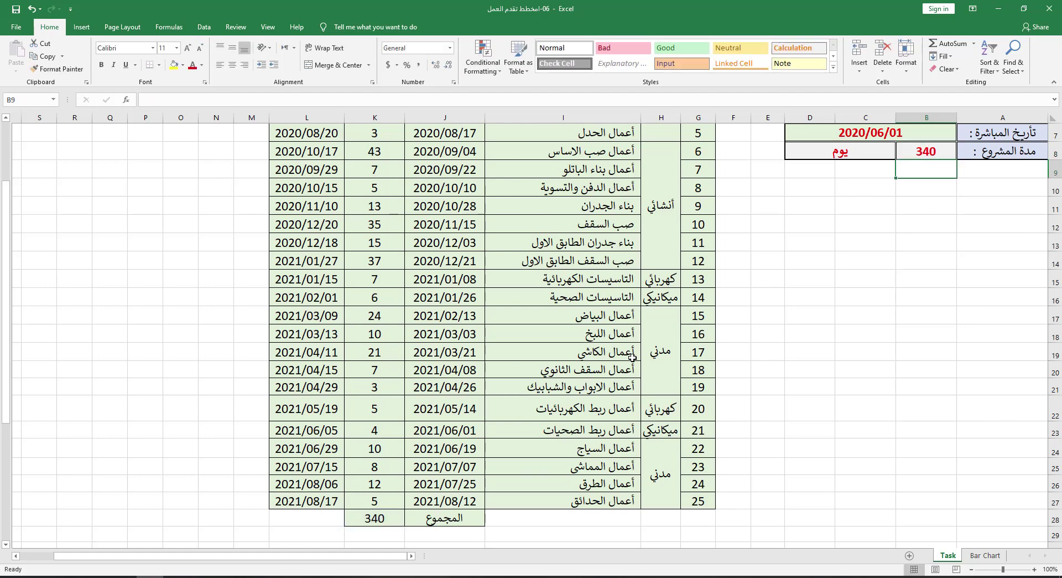
- Test the linked totals by setting work item 15's duration in K17 to 20 days and restoring it to 24
{"action": "left_click", "coordinate": [361, 322]}
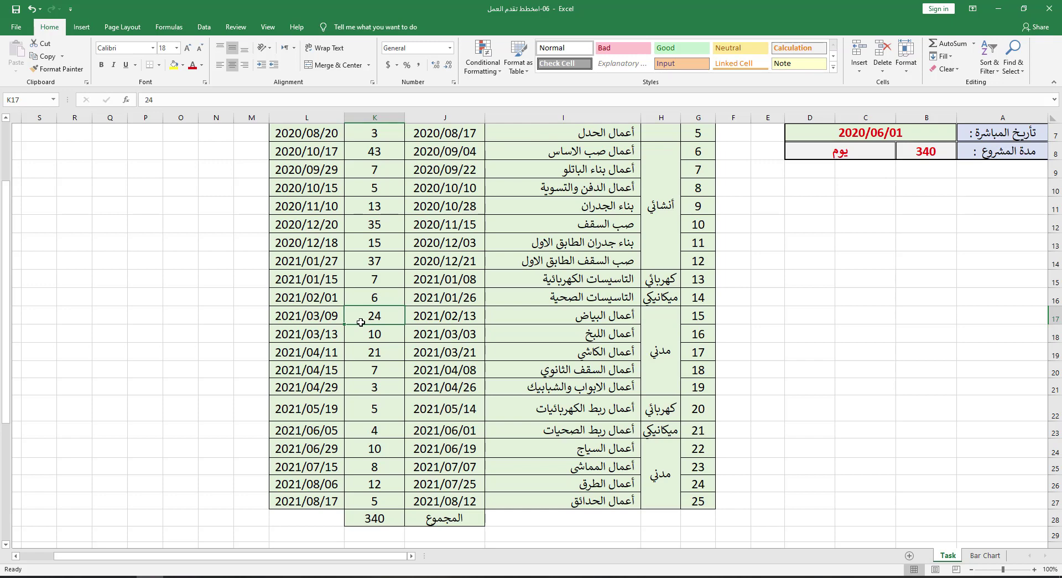
{"action": "type", "text": "20"}
{"action": "key", "text": "Return"}
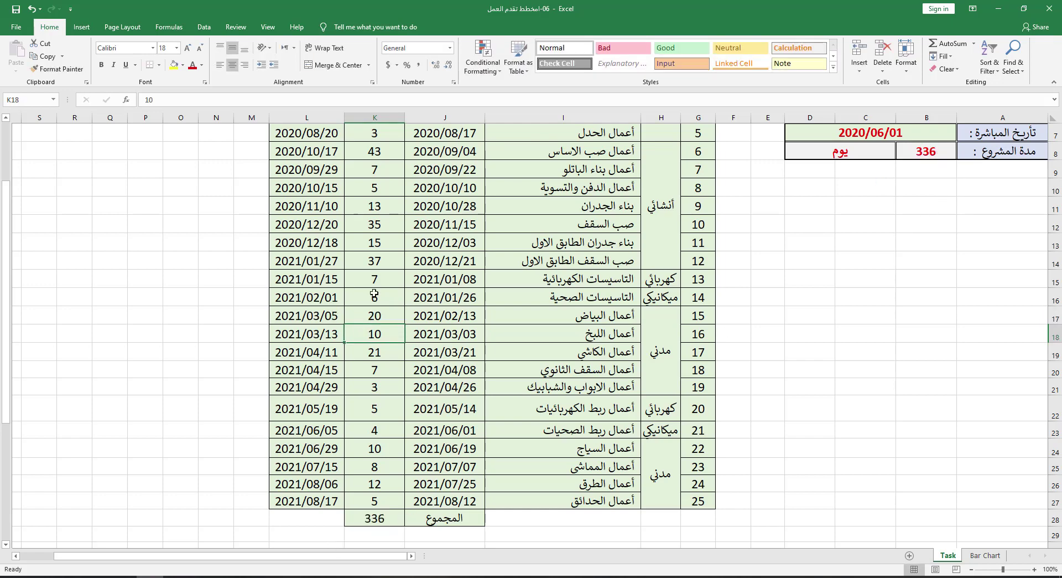
{"action": "left_click", "coordinate": [386, 317]}
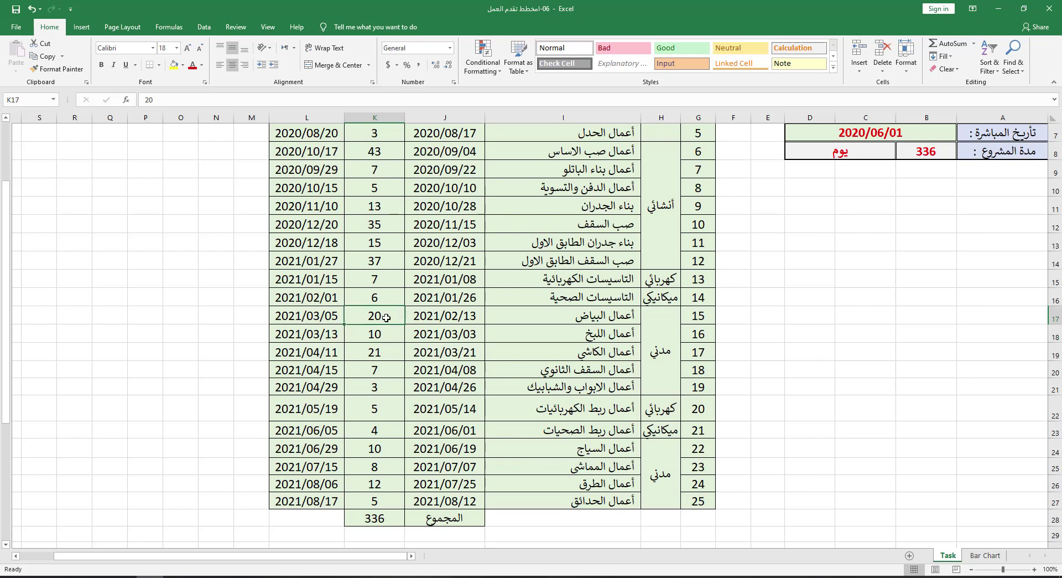
{"action": "type", "text": "24"}
{"action": "key", "text": "Return"}
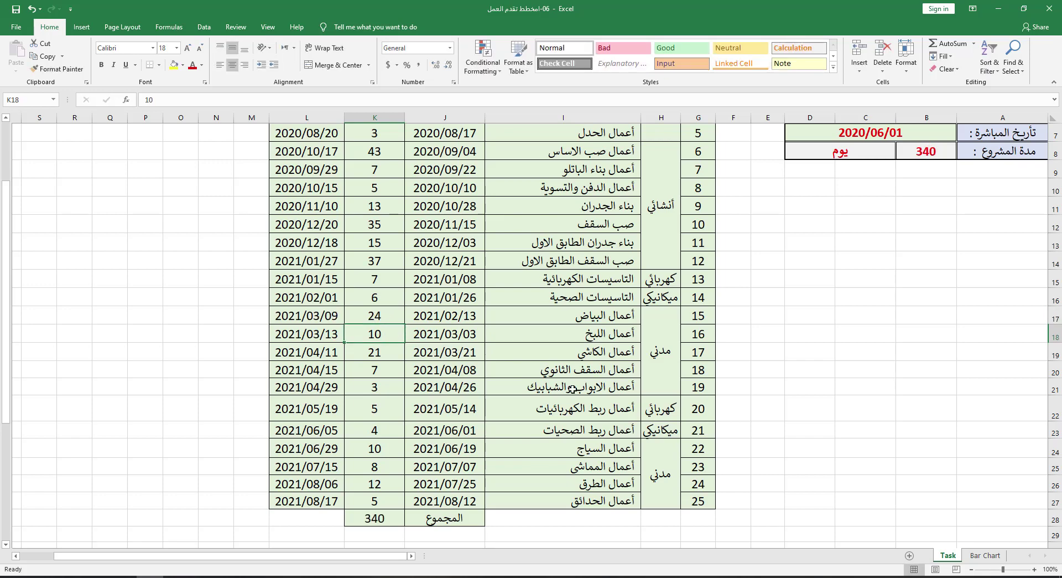
- Check the first work item's end date formula and review the end date column down to the last row
{"action": "scroll", "coordinate": [371, 449], "scroll_direction": "up", "scroll_amount": 1}
{"action": "scroll", "coordinate": [372, 450], "scroll_direction": "up", "scroll_amount": 2}
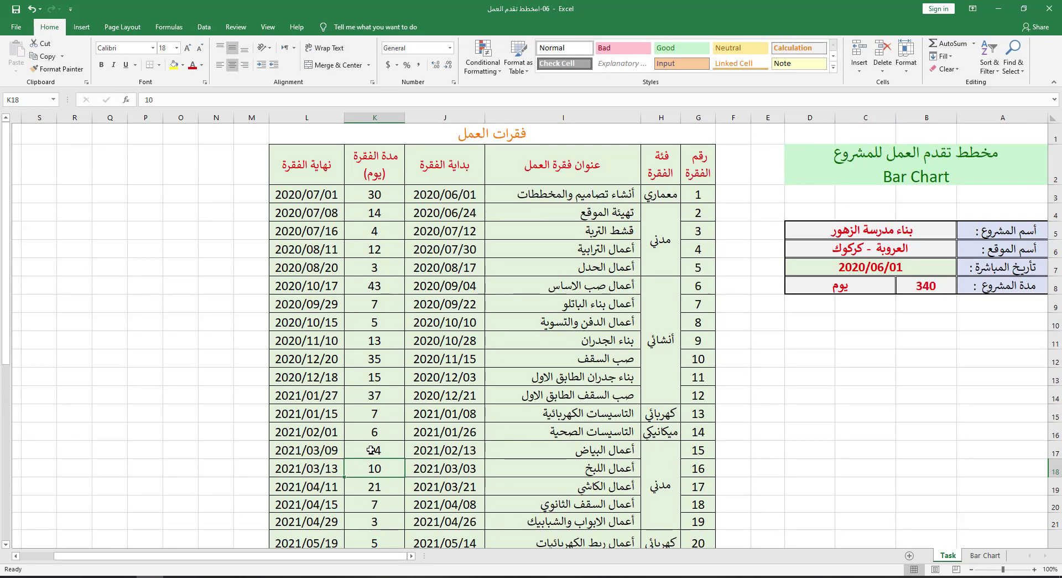
{"action": "left_click", "coordinate": [301, 194]}
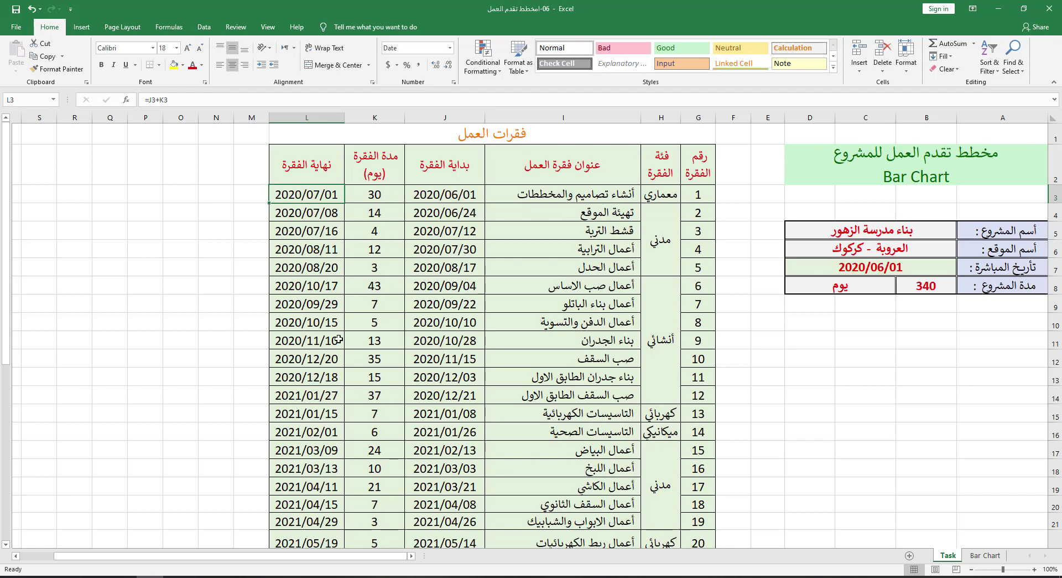
{"action": "scroll", "coordinate": [338, 339], "scroll_direction": "down", "scroll_amount": 3}
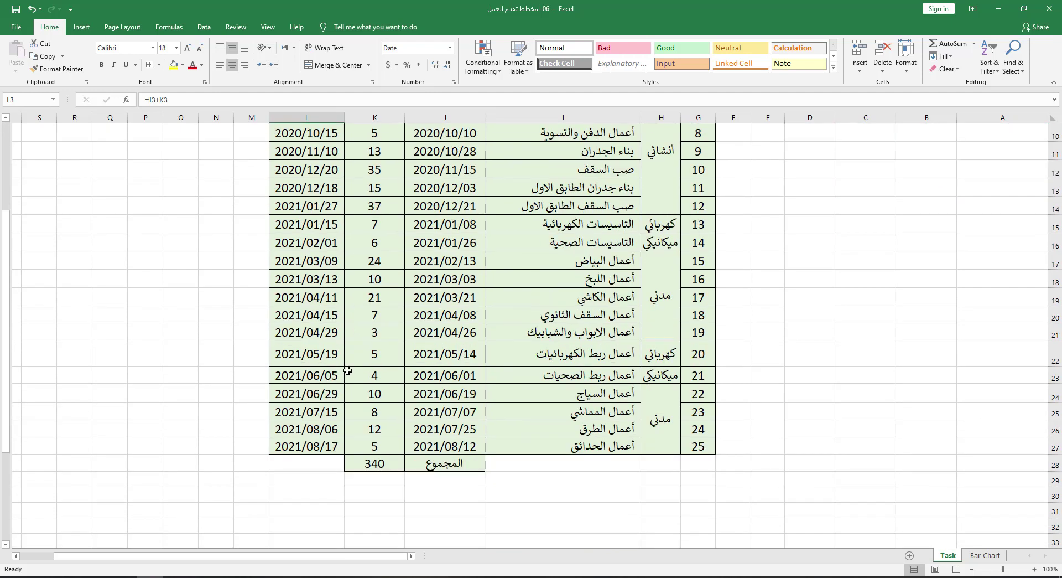
{"action": "left_click", "coordinate": [201, 356]}
{"action": "scroll", "coordinate": [826, 399], "scroll_direction": "up", "scroll_amount": 2}
{"action": "scroll", "coordinate": [826, 399], "scroll_direction": "up", "scroll_amount": 1}
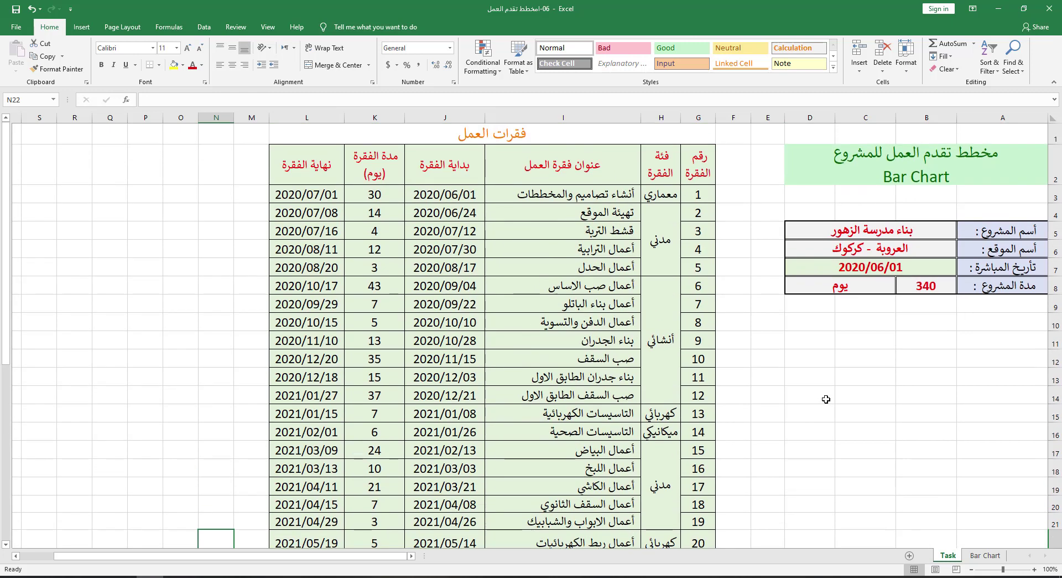
- Add a new worksheet to the workbook and switch its direction to right-to-left
{"action": "left_click", "coordinate": [910, 556]}
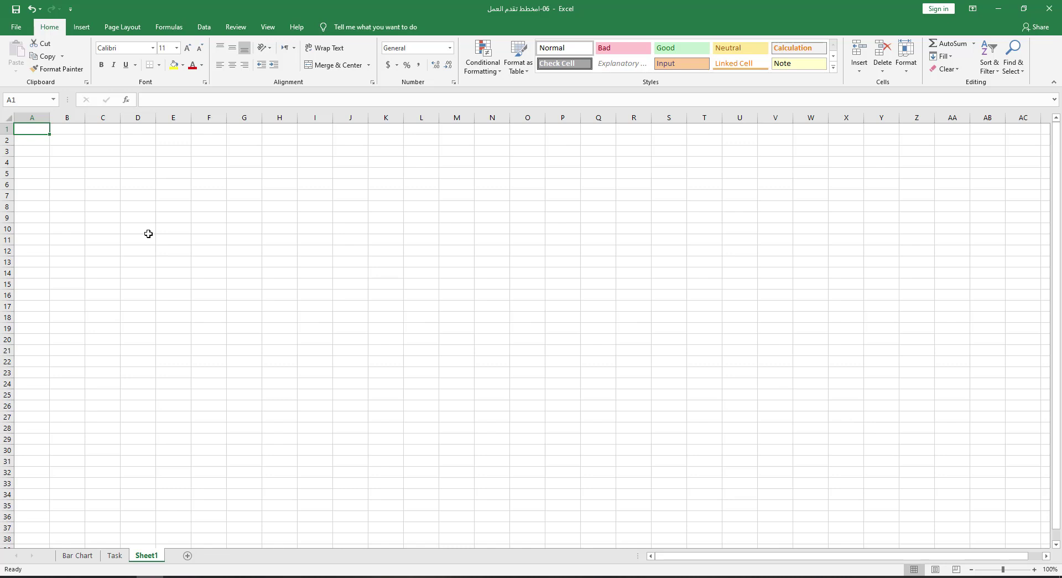
{"action": "left_click", "coordinate": [123, 27]}
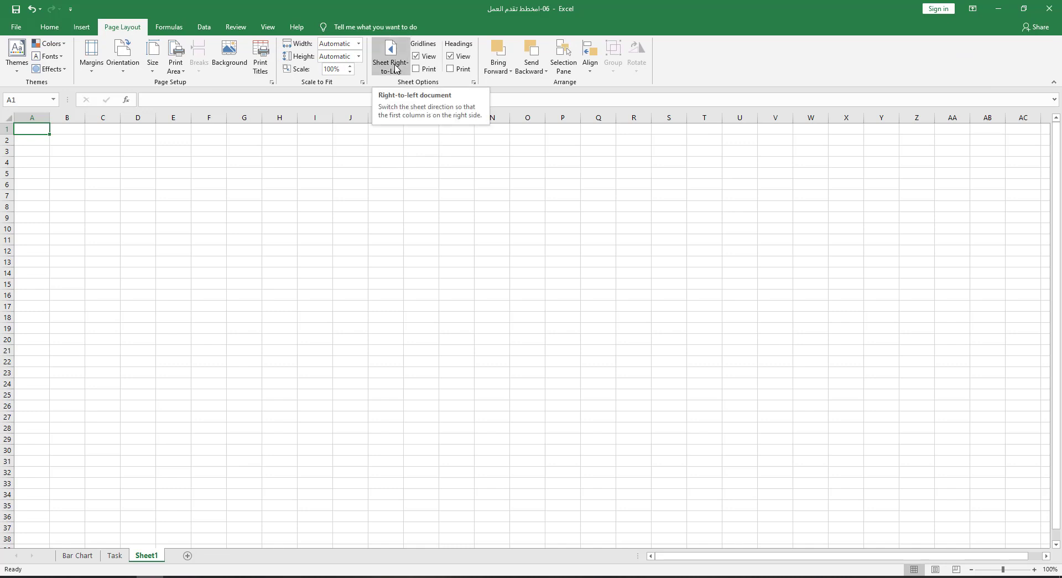
{"action": "left_click", "coordinate": [396, 69]}
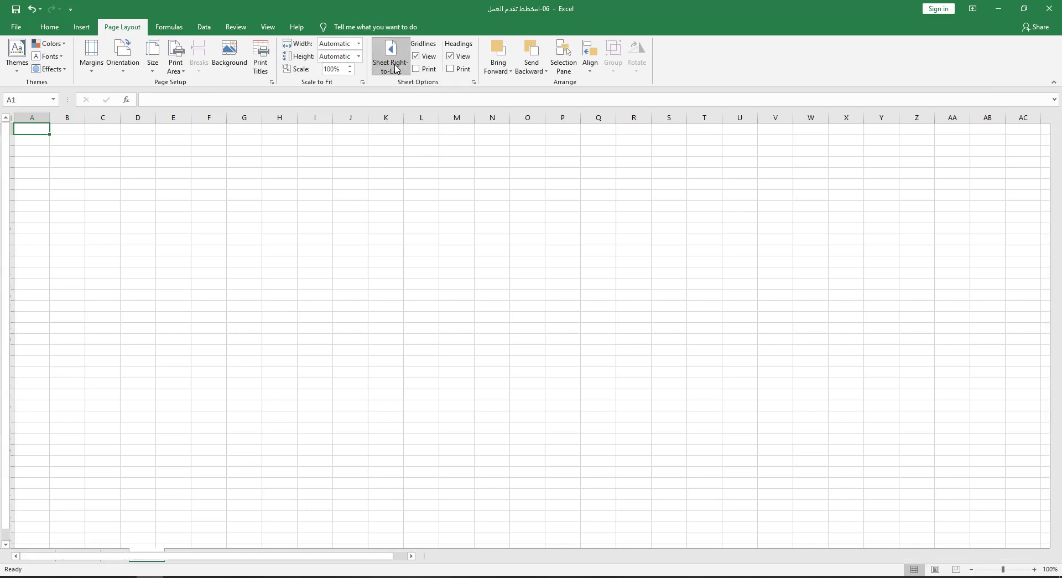
{"action": "left_click", "coordinate": [50, 28]}
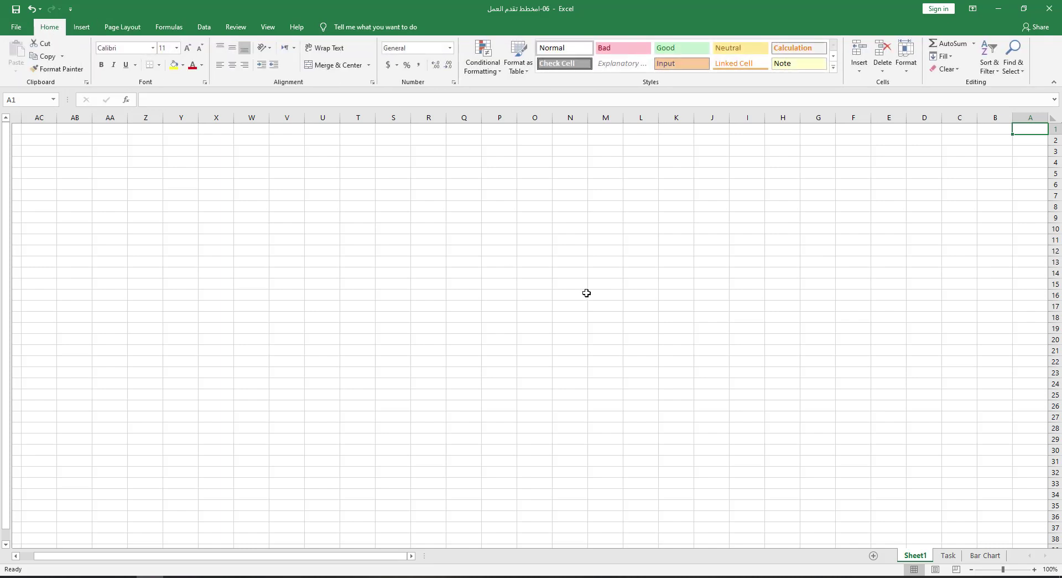
- Enter the title "مخطط سير العمل للمشروع" in cell B2 of the new sheet
{"action": "left_click", "coordinate": [1001, 141]}
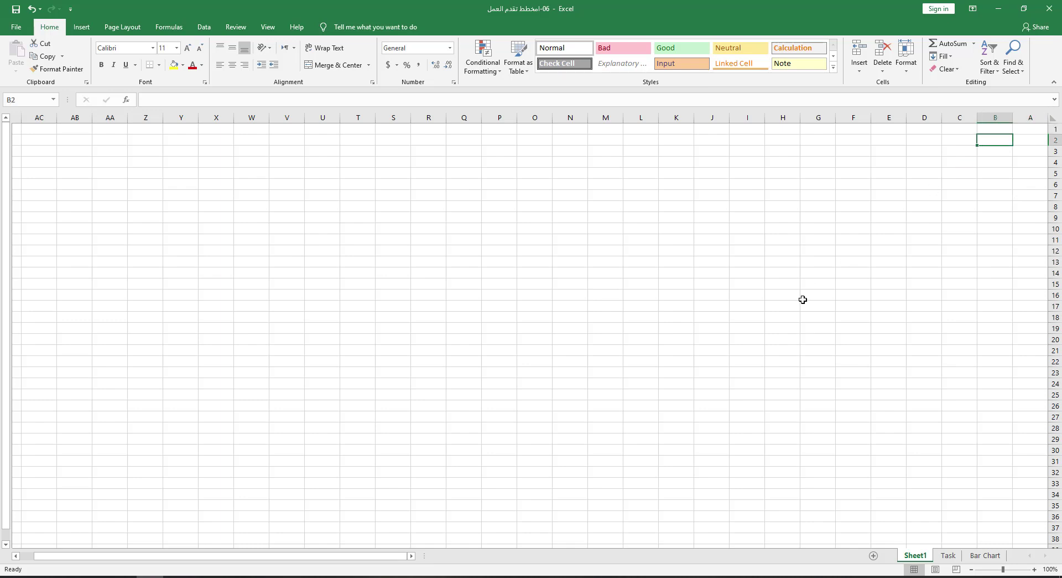
{"action": "type", "text": "مخطط"}
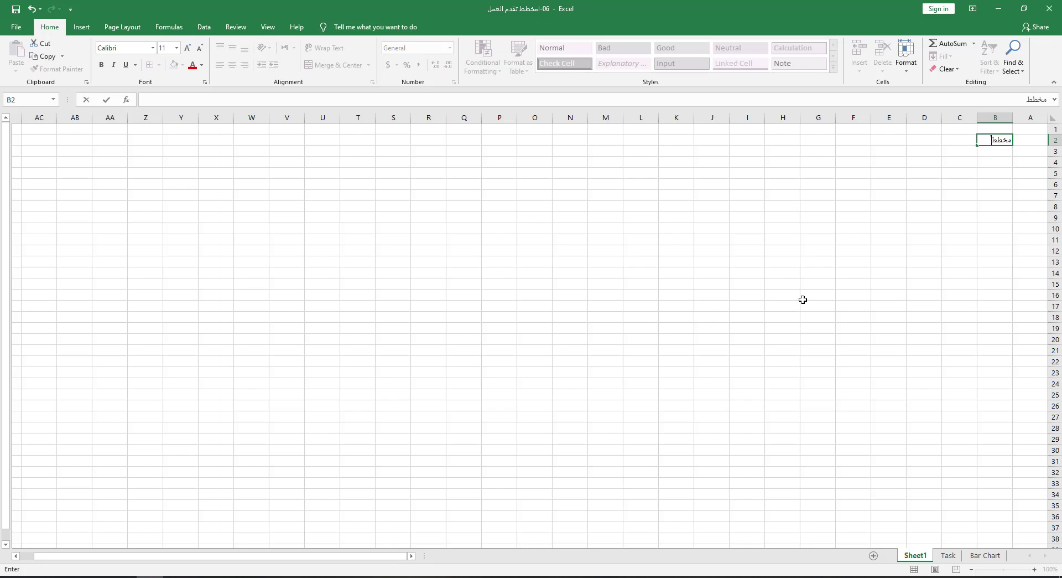
{"action": "type", "text": " سير العمل للمشروع"}
{"action": "key", "text": "ctrl+Return"}
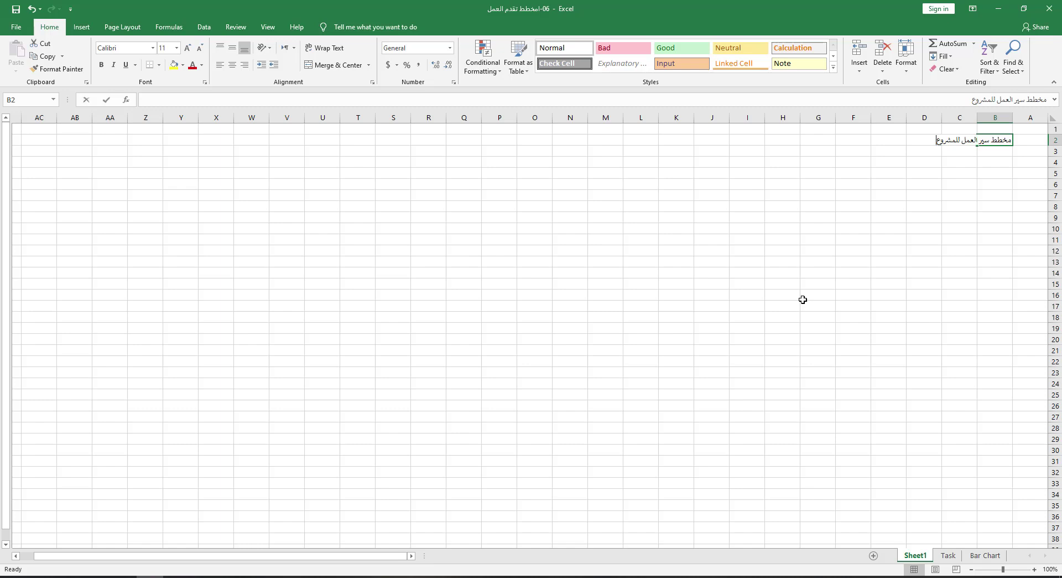
{"action": "type", "text": "Bar"}
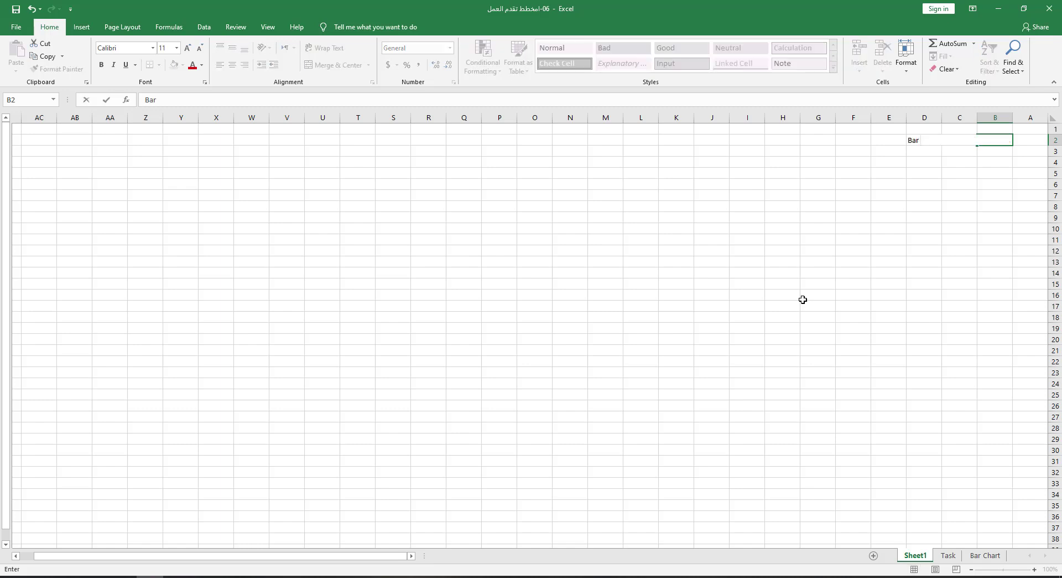
{"action": "key", "text": "Escape"}
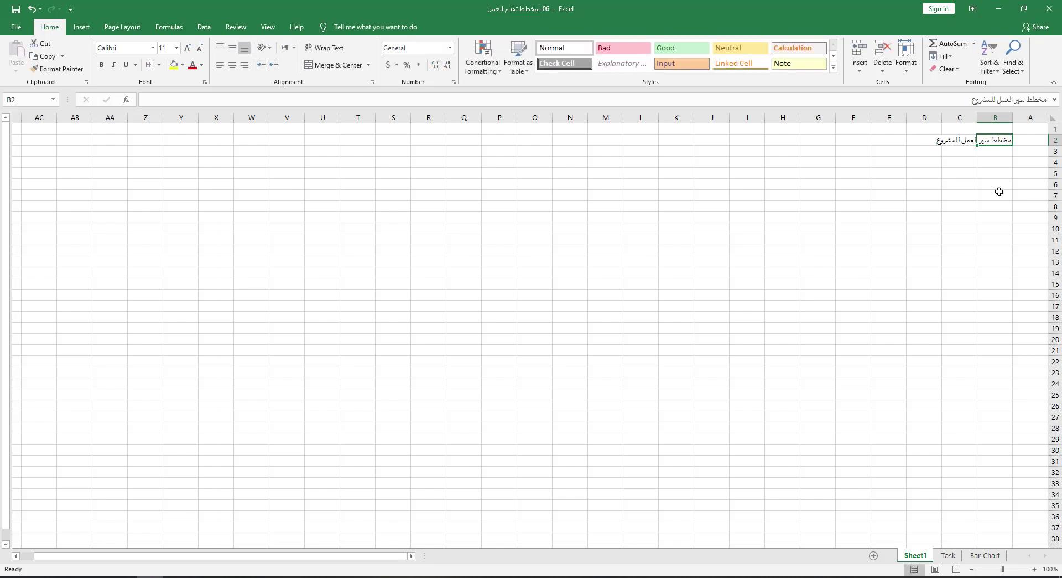
{"action": "left_click", "coordinate": [962, 101]}
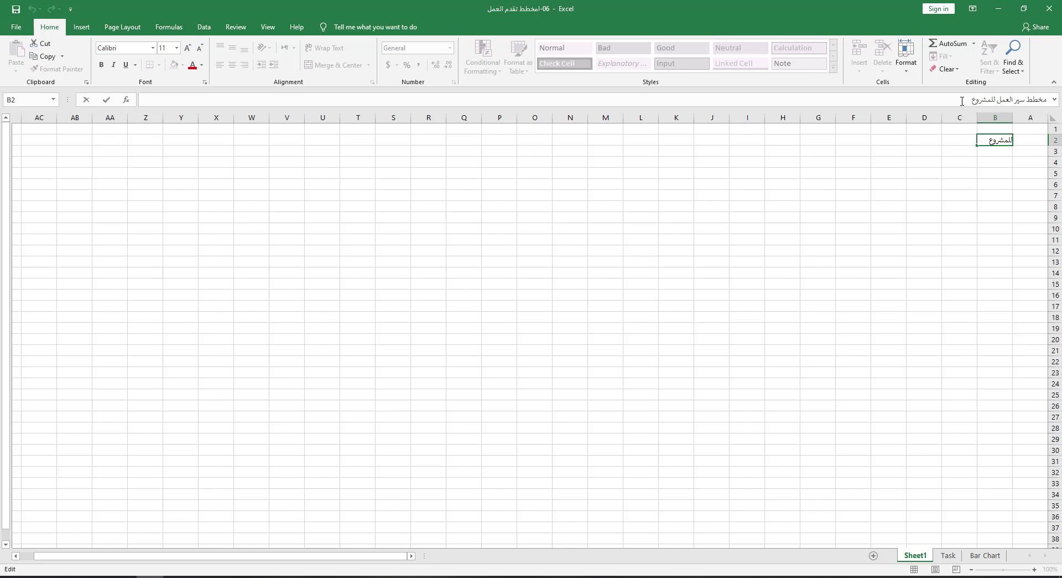
{"action": "key", "text": "Escape"}
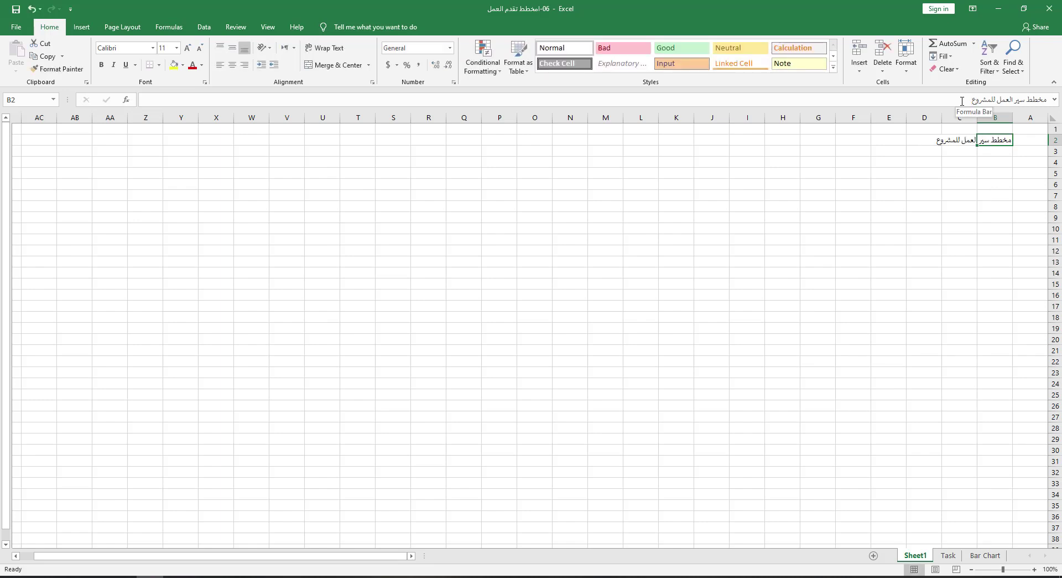
{"action": "type", "text": "Bar"}
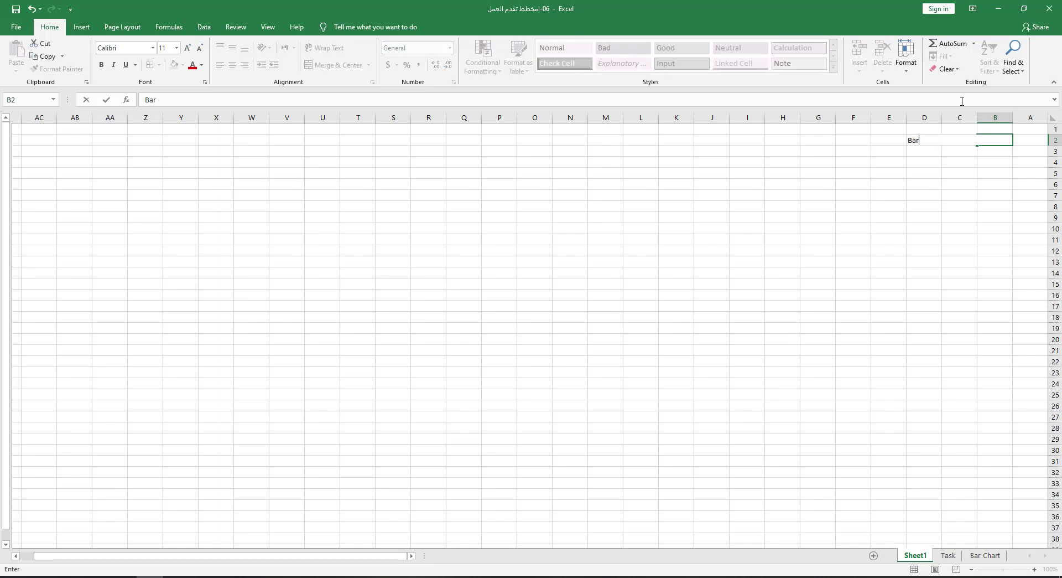
{"action": "key", "text": "Escape"}
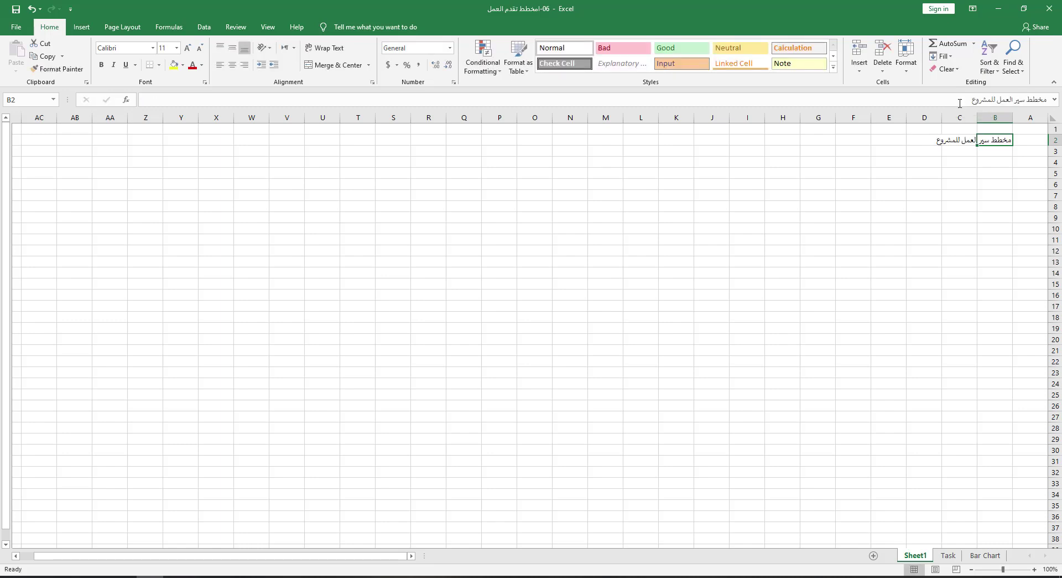
{"action": "key", "text": "Up"}
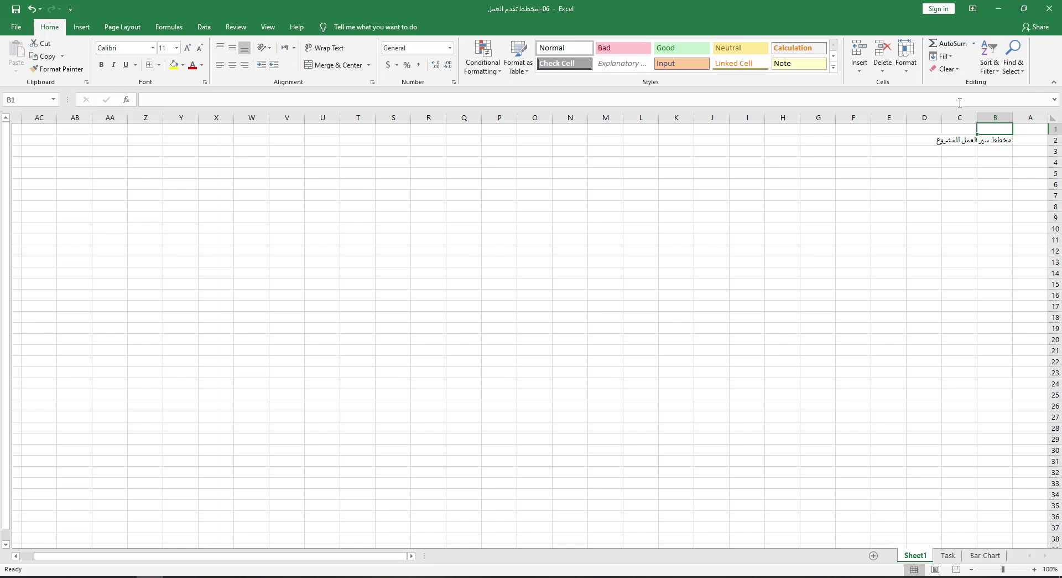
- Append "Bar Chart" to the end of the Arabic title in cell B2
{"action": "left_click", "coordinate": [985, 142]}
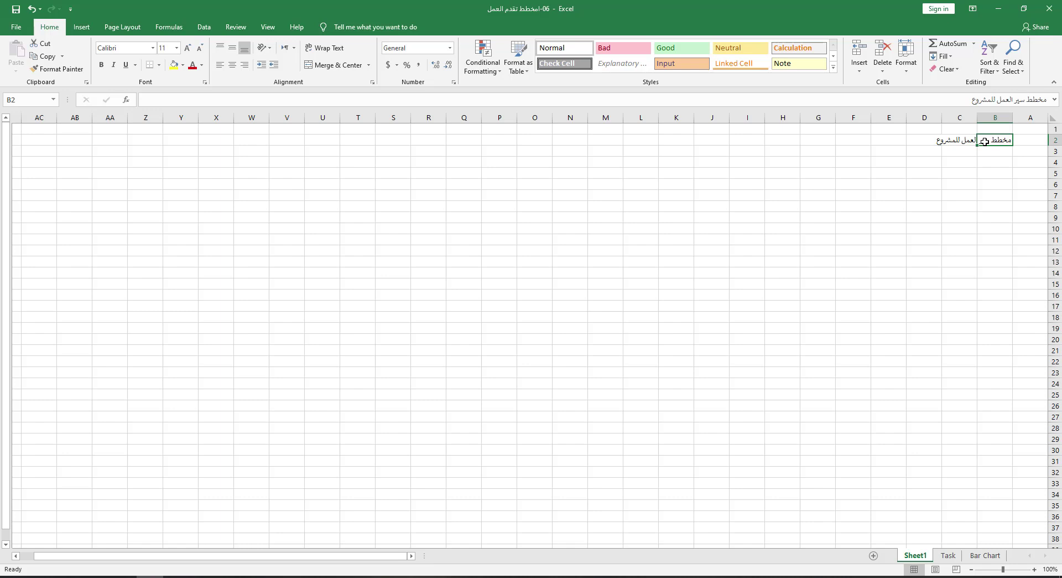
{"action": "left_click", "coordinate": [959, 103]}
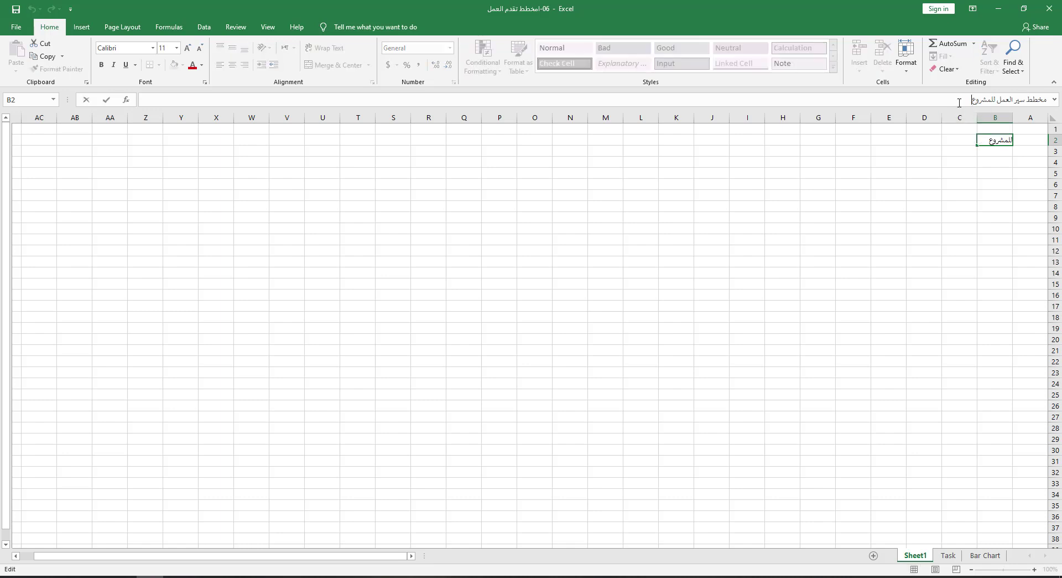
{"action": "type", "text": "Bar Chart"}
{"action": "key", "text": "Return"}
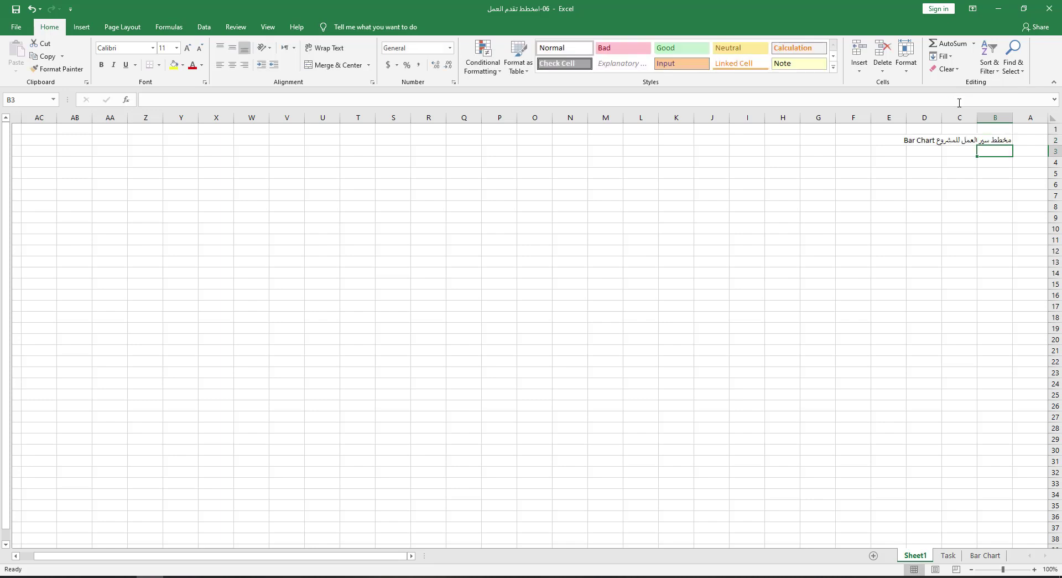
- Compare the title with the one on the Task sheet, and merge and center it across B2:E2 on Sheet1
{"action": "left_click", "coordinate": [993, 141]}
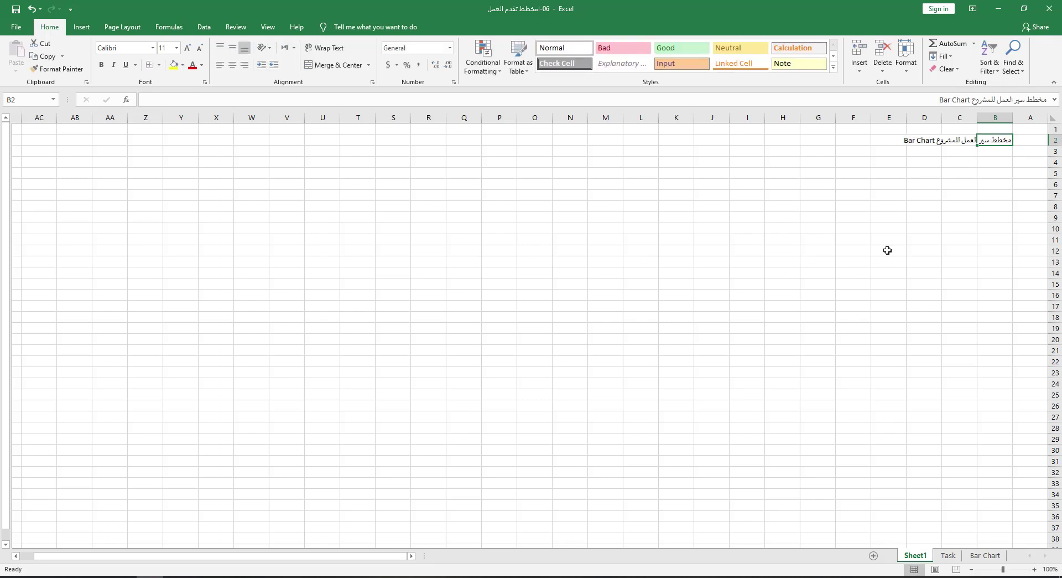
{"action": "left_click", "coordinate": [948, 555]}
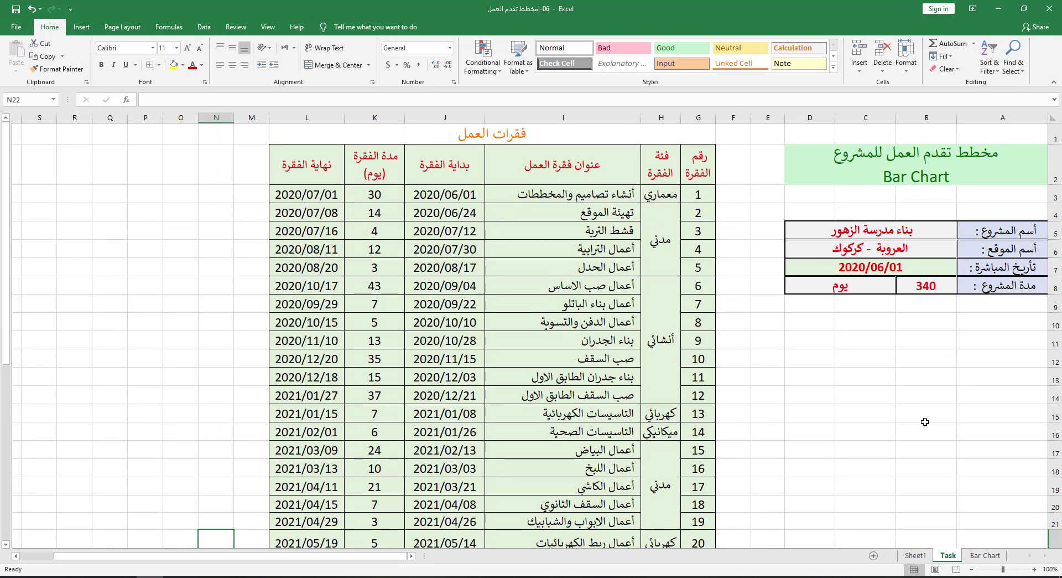
{"action": "left_click", "coordinate": [915, 555]}
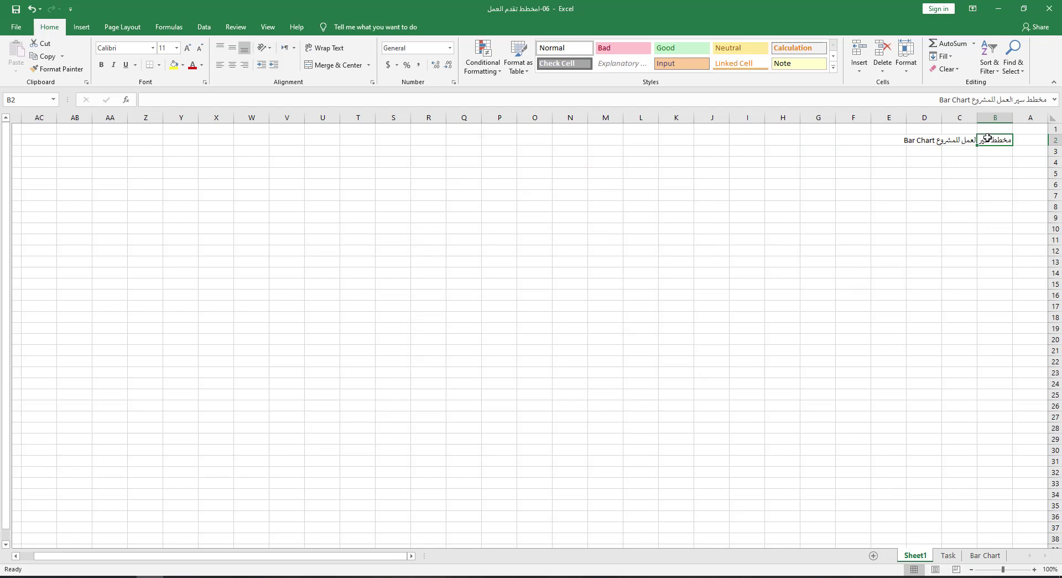
{"action": "left_click_drag", "start_coordinate": [986, 139], "coordinate": [899, 140]}
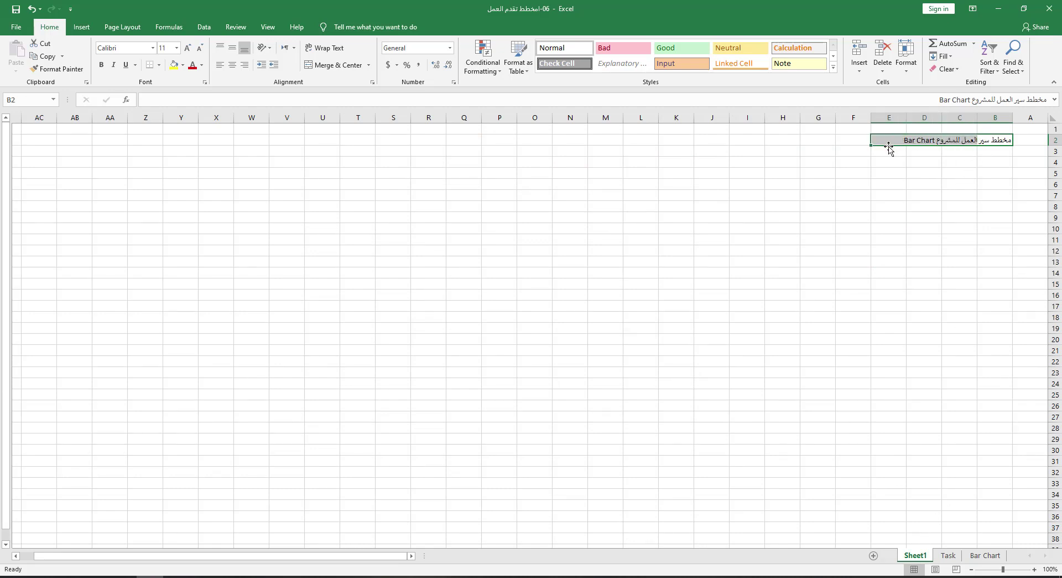
{"action": "left_click", "coordinate": [318, 70]}
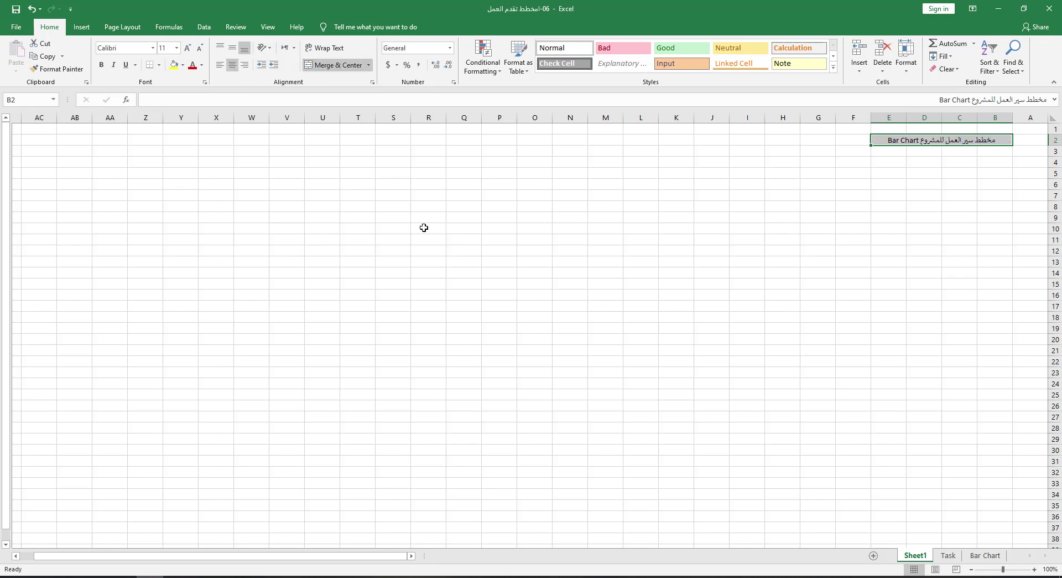
- Align the merged title vertically to the middle and fill its cell with light green
{"action": "left_click", "coordinate": [237, 50]}
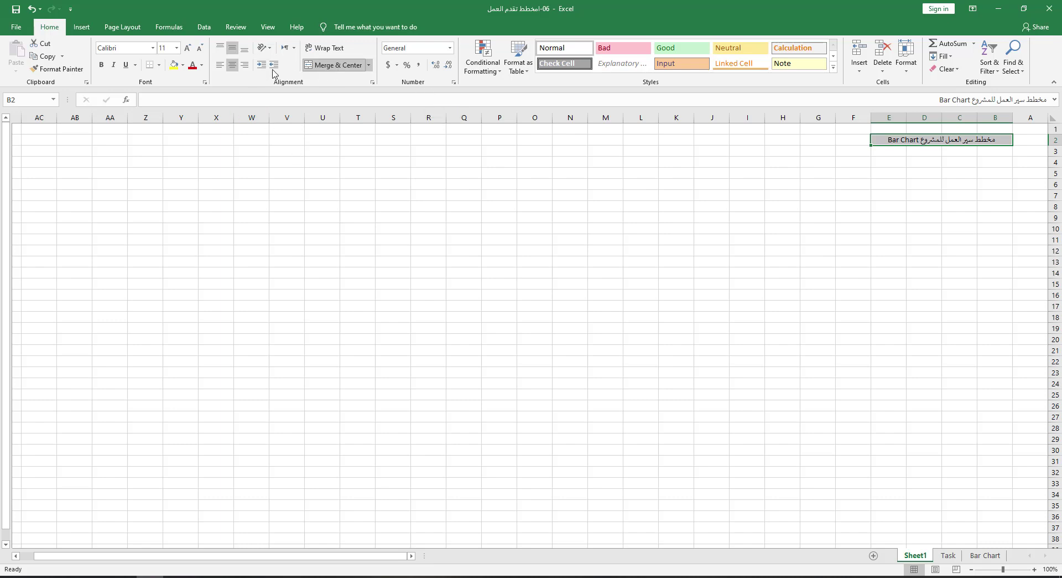
{"action": "left_click", "coordinate": [183, 65]}
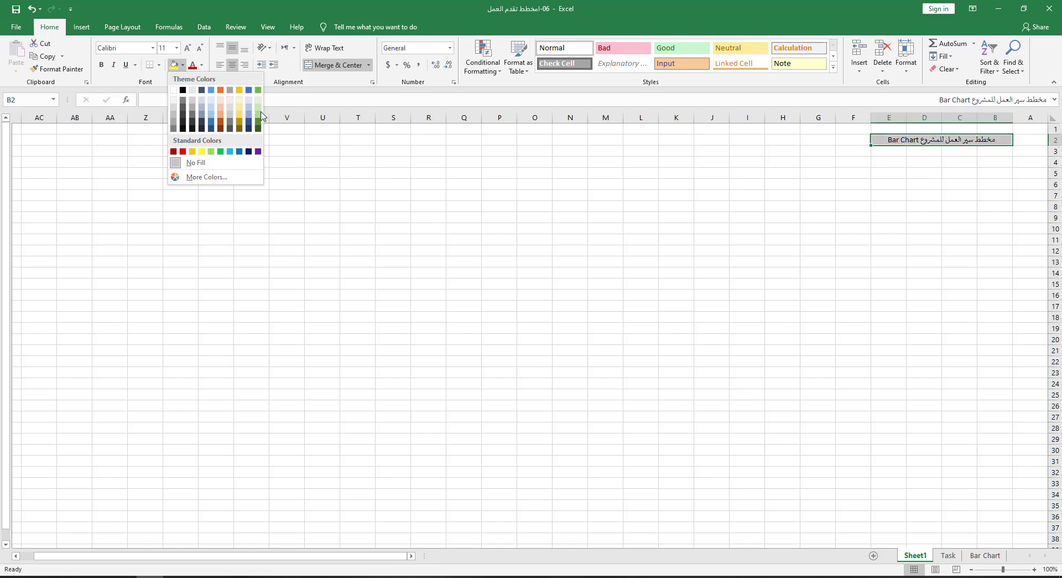
{"action": "left_click", "coordinate": [260, 113]}
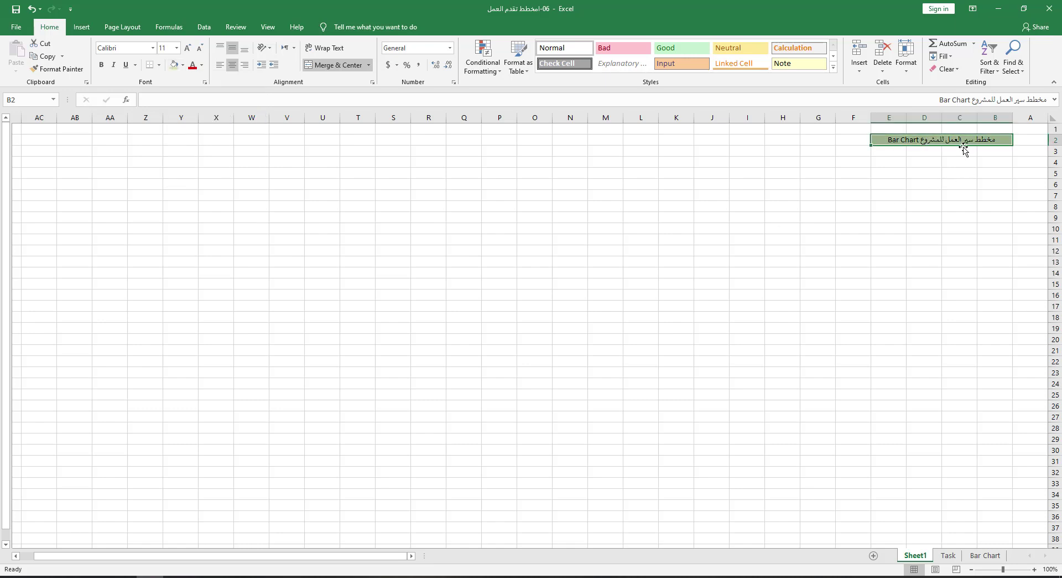
- Set the font size of the merged title in B2 to 24
{"action": "left_click", "coordinate": [177, 47]}
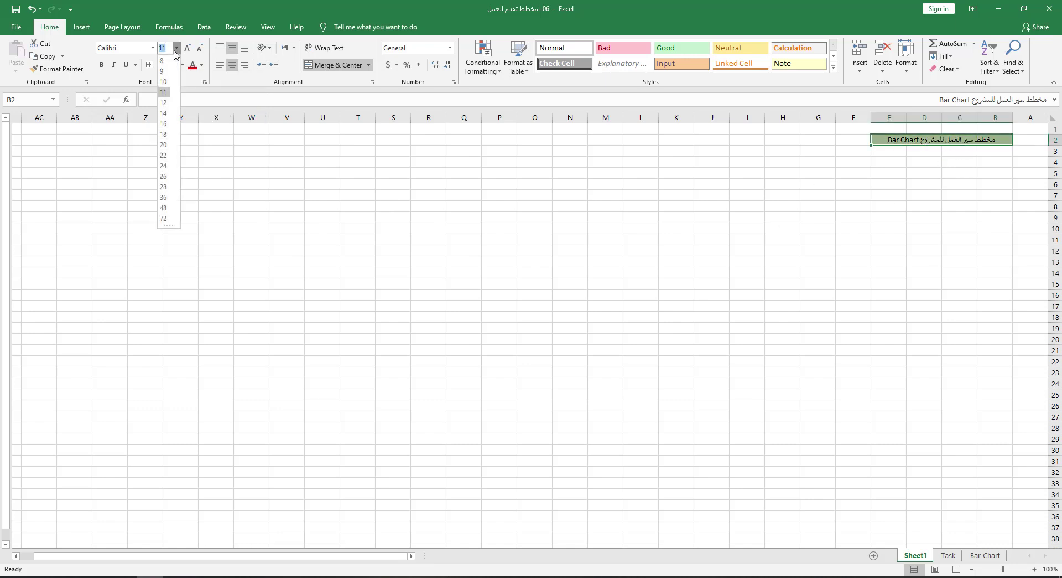
{"action": "left_click", "coordinate": [163, 165]}
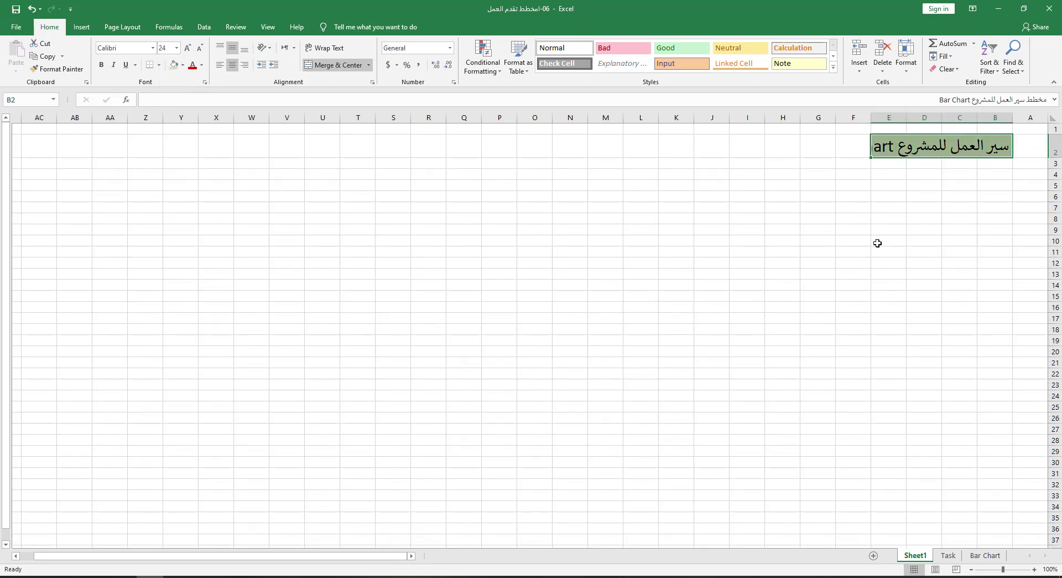
- Try to autofit the width of columns B through E to the enlarged title
{"action": "left_click", "coordinate": [914, 72]}
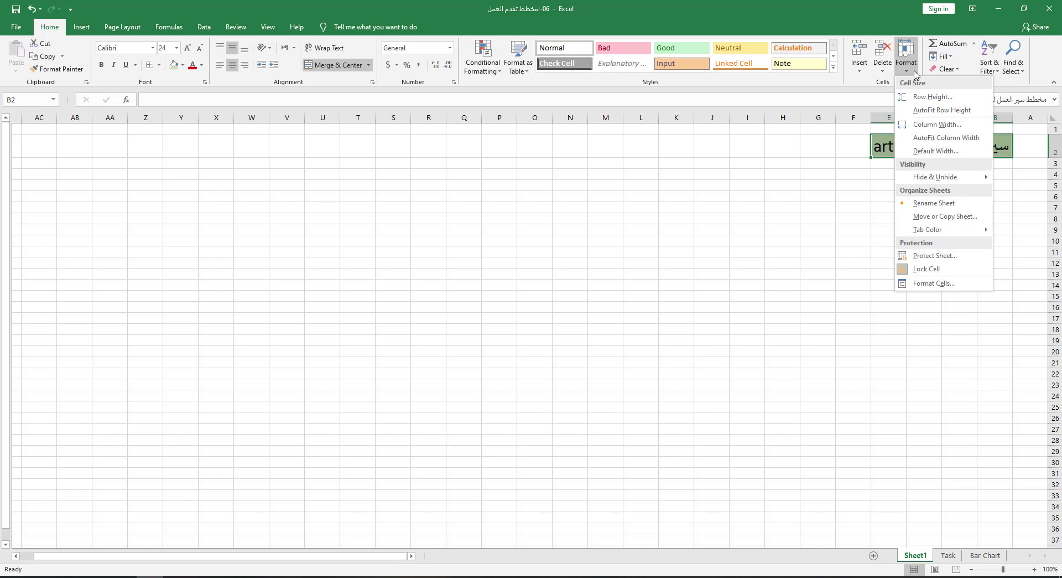
{"action": "left_click", "coordinate": [947, 138]}
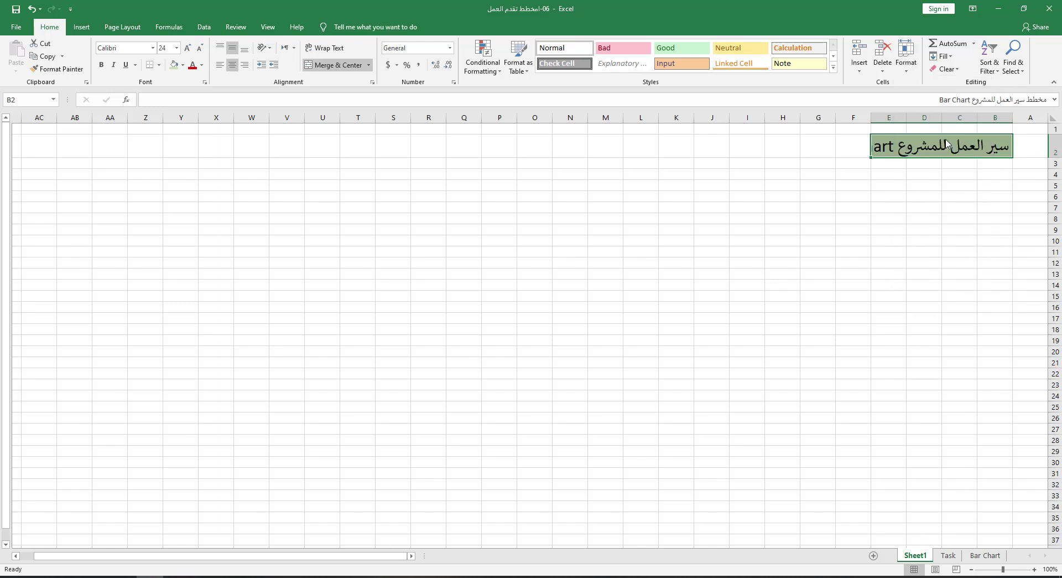
{"action": "left_click", "coordinate": [948, 208]}
{"action": "left_click_drag", "start_coordinate": [1002, 115], "coordinate": [889, 118]}
{"action": "left_click", "coordinate": [906, 56]}
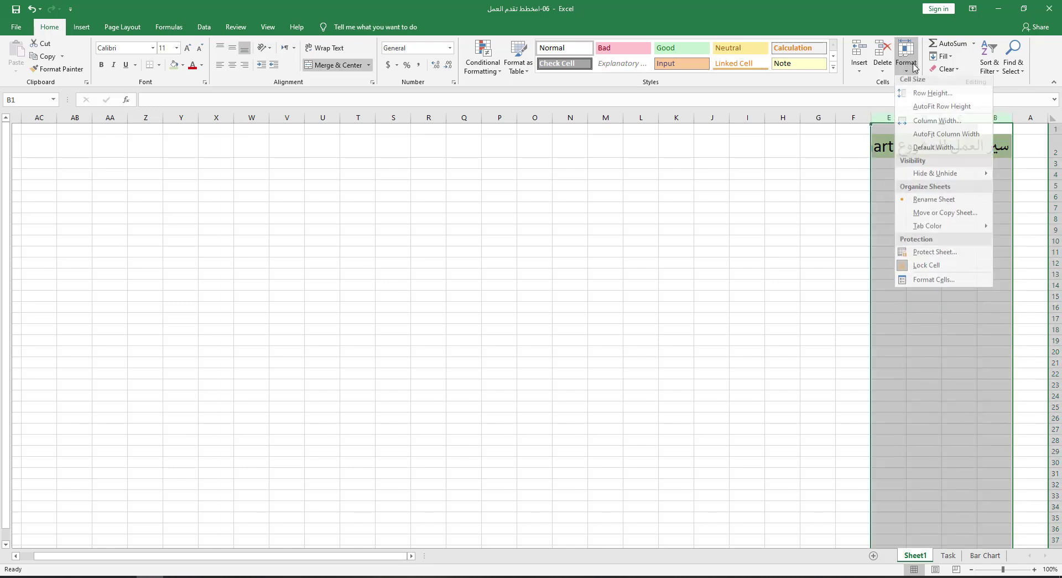
{"action": "left_click", "coordinate": [957, 142]}
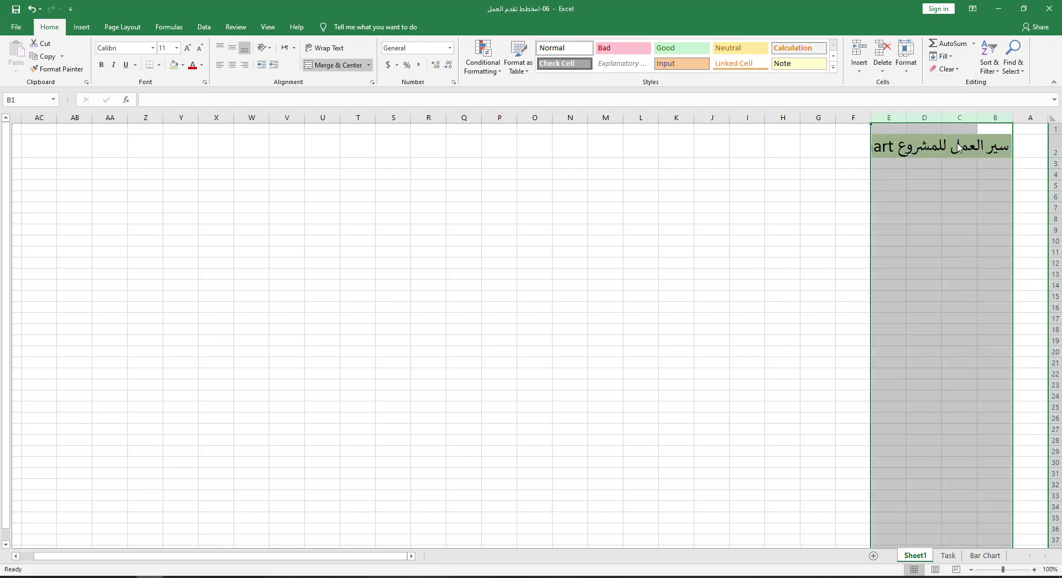
{"action": "left_click", "coordinate": [947, 174]}
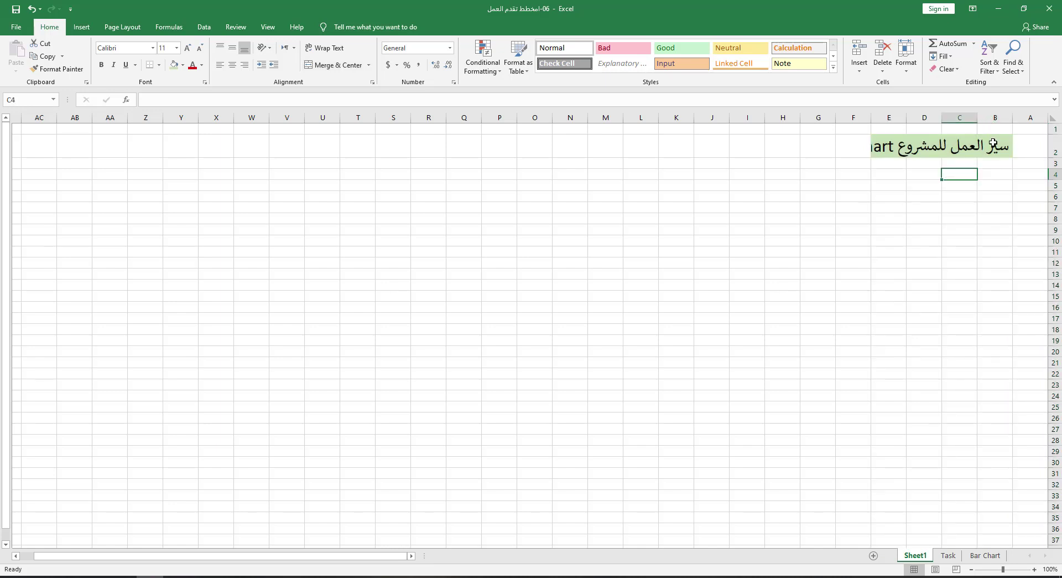
{"action": "left_click", "coordinate": [993, 142]}
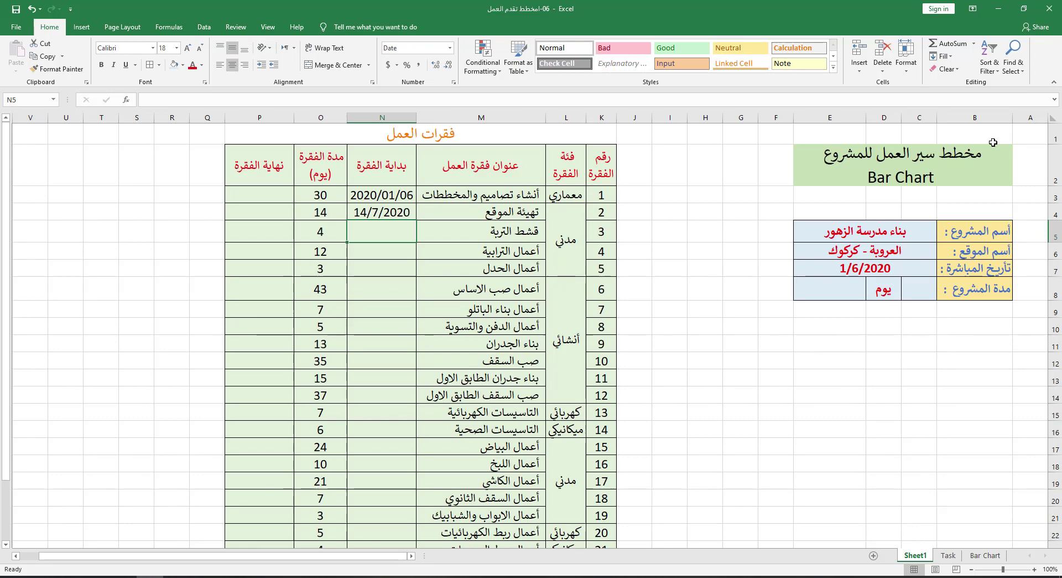
- Clear the formatting and contents of the item start-date cells N3:N27
{"action": "mouse_move", "coordinate": [382, 194]}
{"action": "left_mouse_down"}
{"action": "mouse_move", "coordinate": [394, 255]}
{"action": "mouse_move", "coordinate": [382, 544]}
{"action": "mouse_move", "coordinate": [360, 562]}
{"action": "mouse_move", "coordinate": [368, 505]}
{"action": "left_mouse_up"}
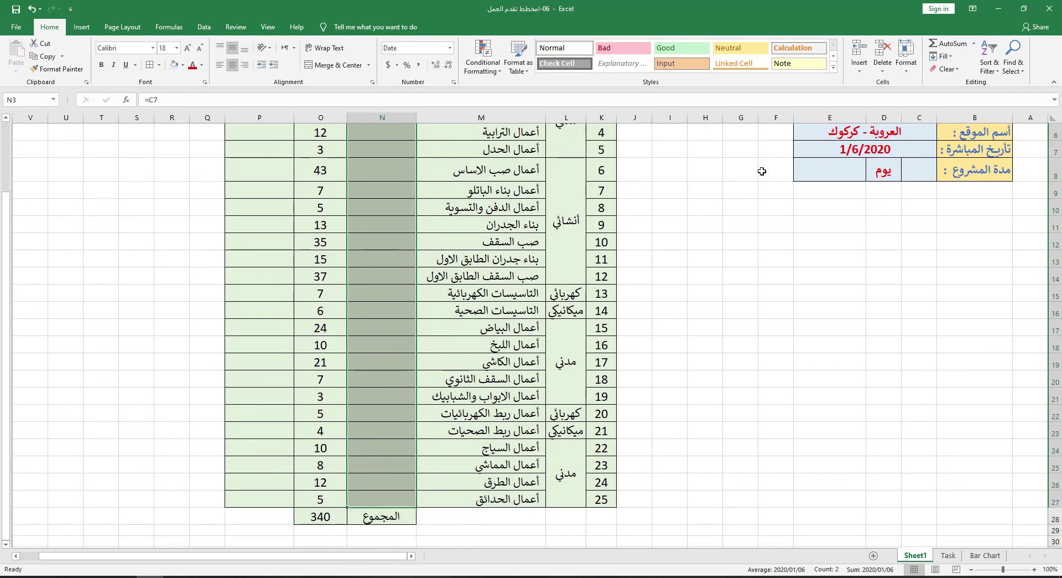
{"action": "left_click", "coordinate": [946, 69]}
{"action": "left_click", "coordinate": [953, 83]}
{"action": "scroll", "coordinate": [902, 151], "scroll_direction": "up", "scroll_amount": 2}
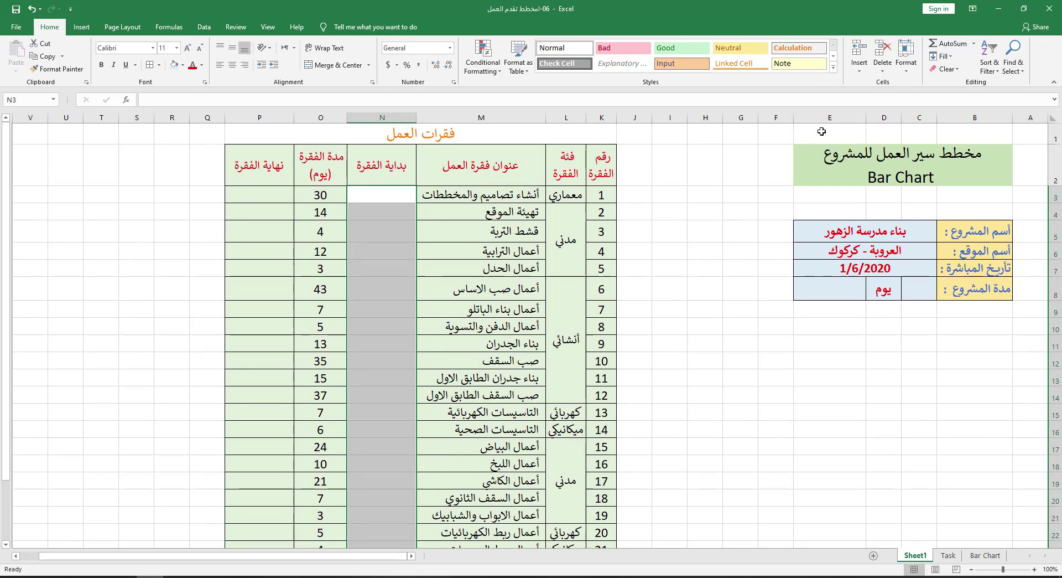
{"action": "left_click", "coordinate": [948, 68]}
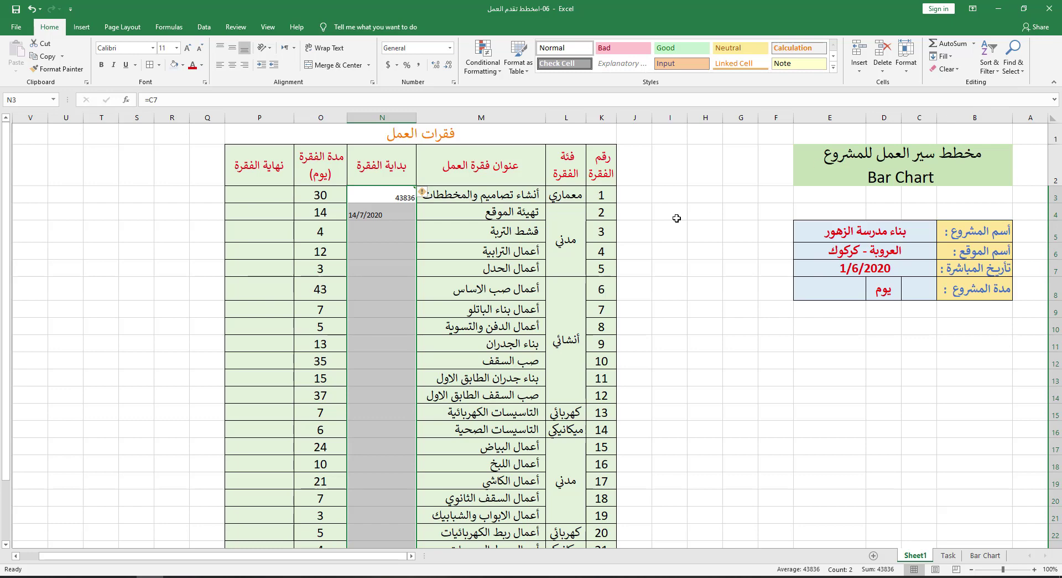
{"action": "key", "text": "Delete"}
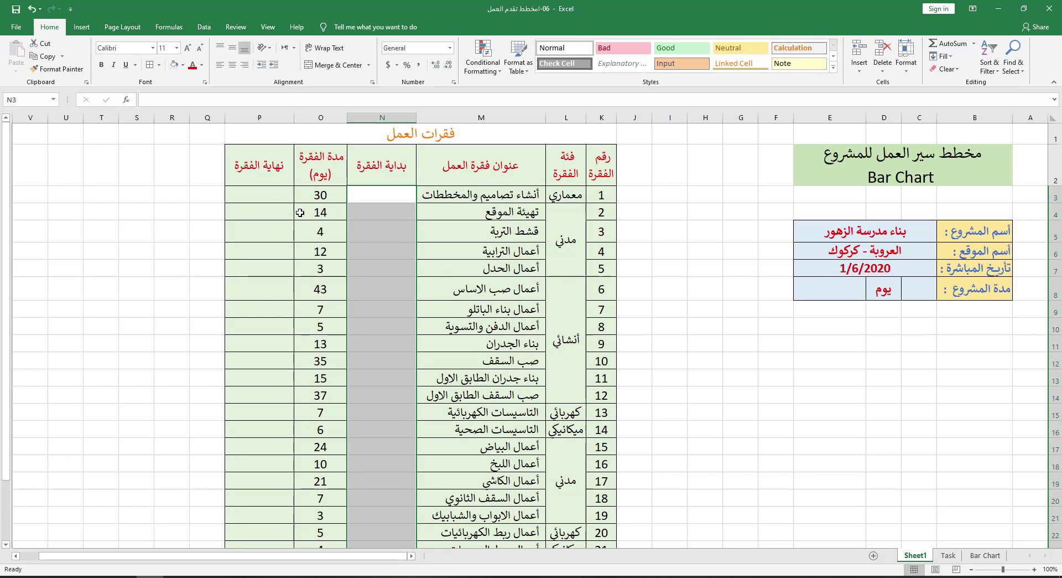
- Copy the formatting of duration cell O3 onto the start-date cells N3:N27 and the end-date cells P3:P27
{"action": "left_click", "coordinate": [321, 197]}
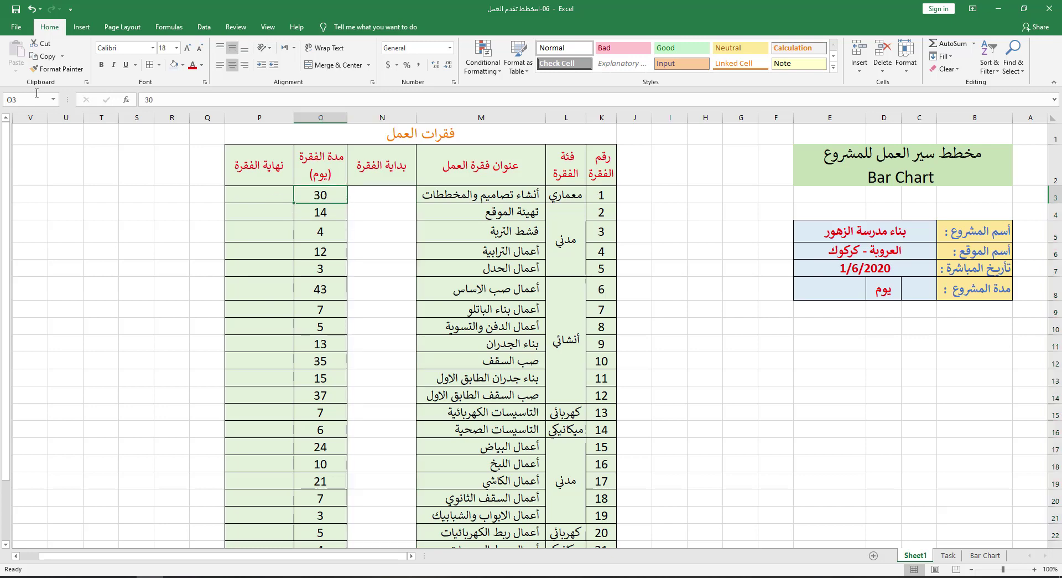
{"action": "left_click", "coordinate": [58, 69]}
{"action": "mouse_move", "coordinate": [379, 190]}
{"action": "left_mouse_down"}
{"action": "mouse_move", "coordinate": [382, 440]}
{"action": "mouse_move", "coordinate": [365, 559]}
{"action": "mouse_move", "coordinate": [370, 503]}
{"action": "left_mouse_up"}
{"action": "scroll", "coordinate": [268, 429], "scroll_direction": "up", "scroll_amount": 2}
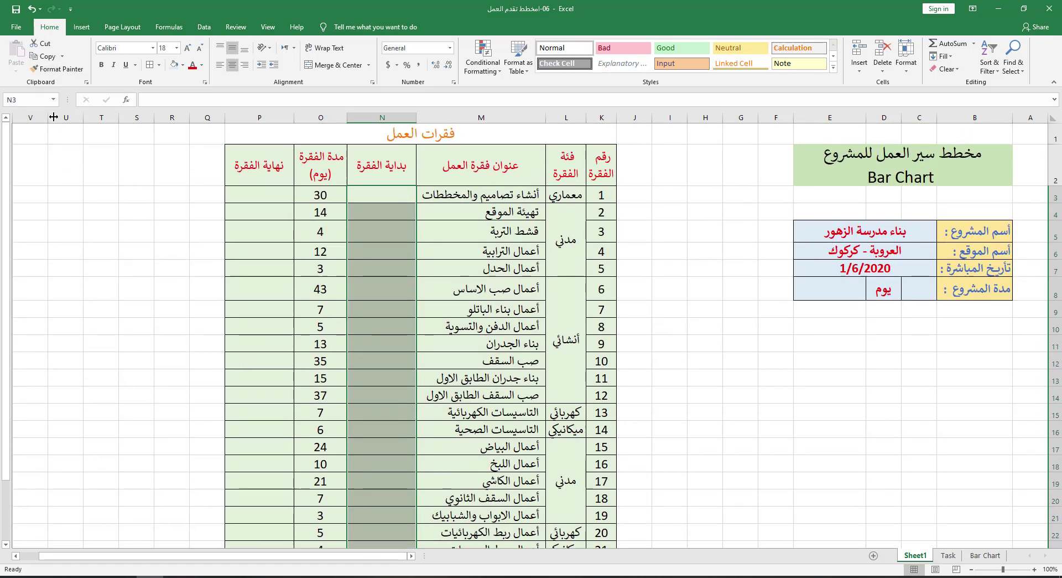
{"action": "left_click", "coordinate": [58, 69]}
{"action": "mouse_move", "coordinate": [261, 217]}
{"action": "left_mouse_down"}
{"action": "mouse_move", "coordinate": [254, 548]}
{"action": "mouse_move", "coordinate": [250, 510]}
{"action": "left_mouse_up"}
{"action": "scroll", "coordinate": [208, 432], "scroll_direction": "up", "scroll_amount": 2}
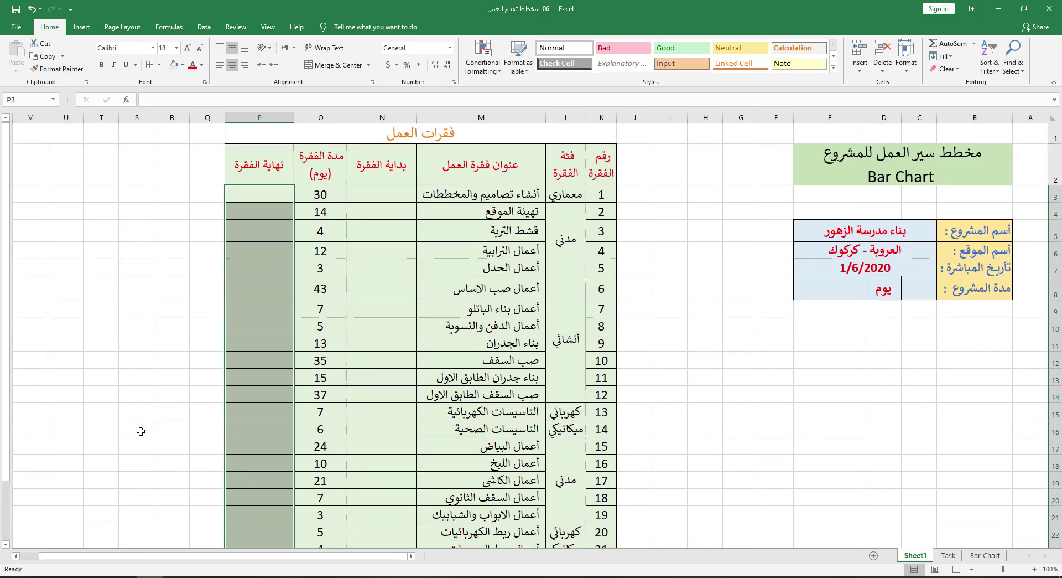
{"action": "scroll", "coordinate": [320, 206], "scroll_direction": "down", "scroll_amount": 1}
{"action": "scroll", "coordinate": [375, 273], "scroll_direction": "up", "scroll_amount": 1}
- Enter the start dates 1/6/2020 in N3 and 14/7/2020 in N4 for the first two work items
{"action": "left_click", "coordinate": [375, 197]}
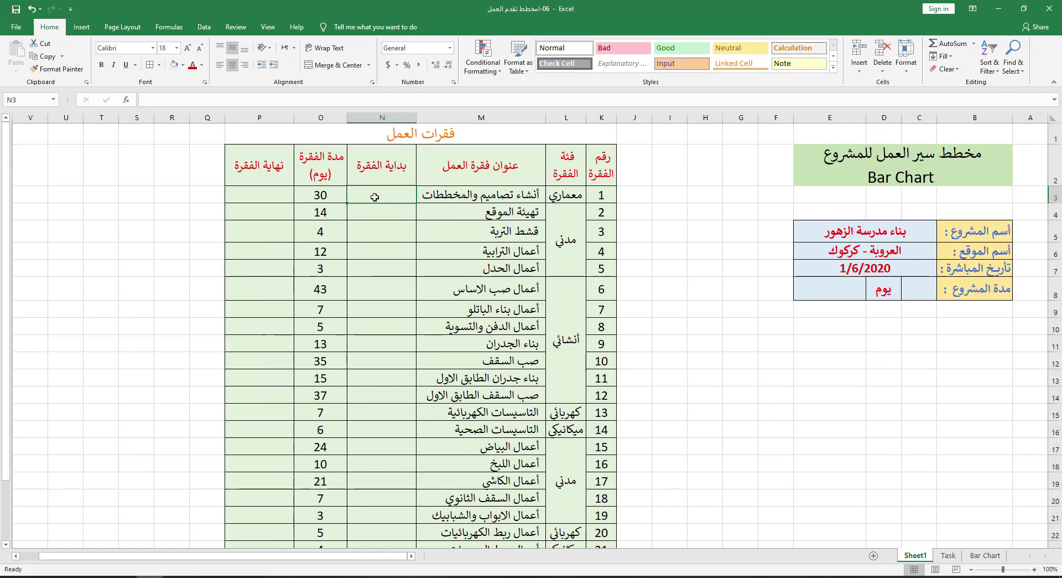
{"action": "type", "text": "1"}
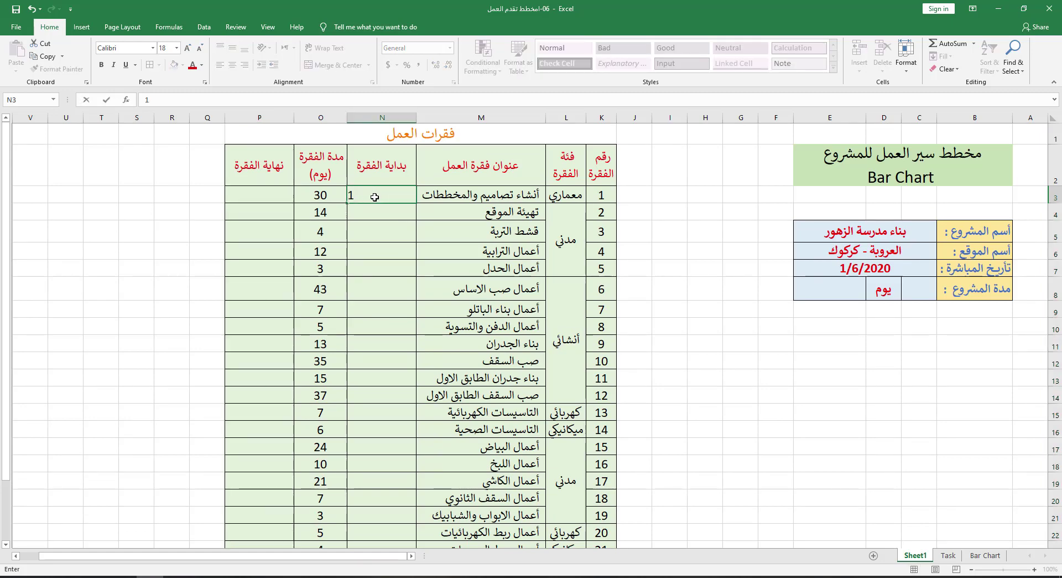
{"action": "type", "text": "ظ"}
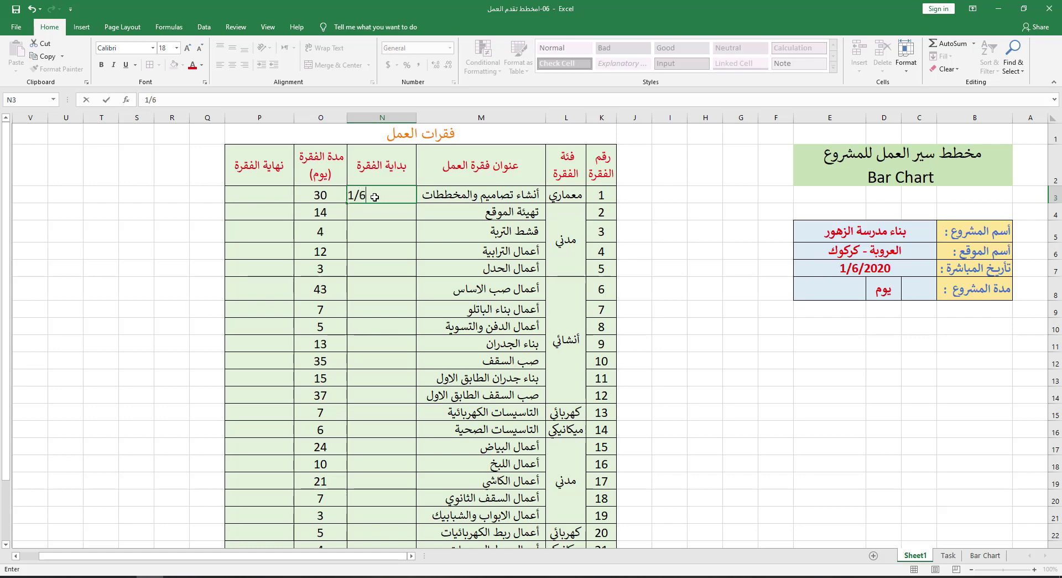
{"action": "type", "text": "/"}
{"action": "type", "text": "2020"}
{"action": "key", "text": "Return"}
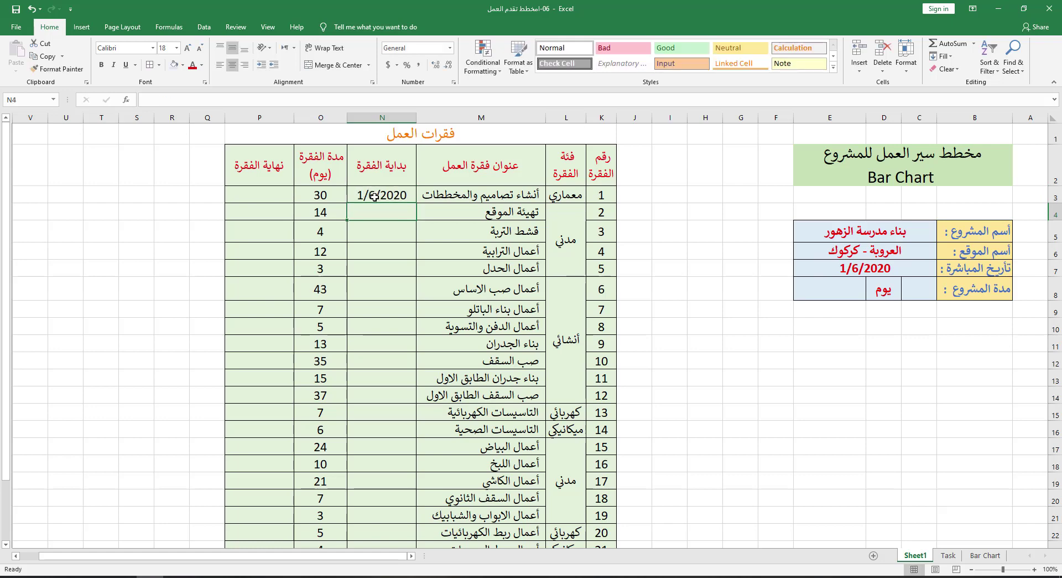
{"action": "type", "text": "14"}
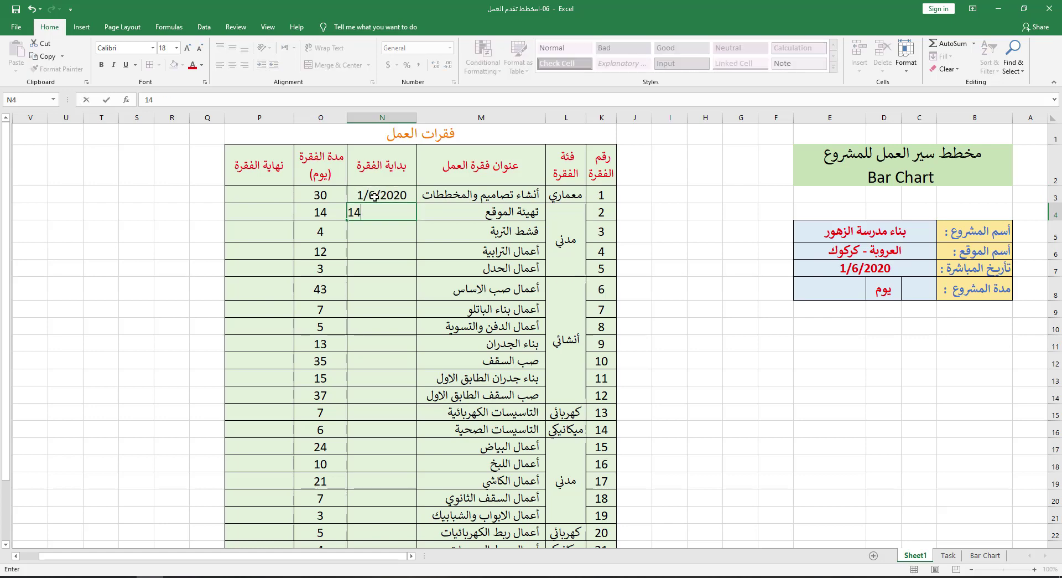
{"action": "type", "text": "/7/2020"}
{"action": "key", "text": "Return"}
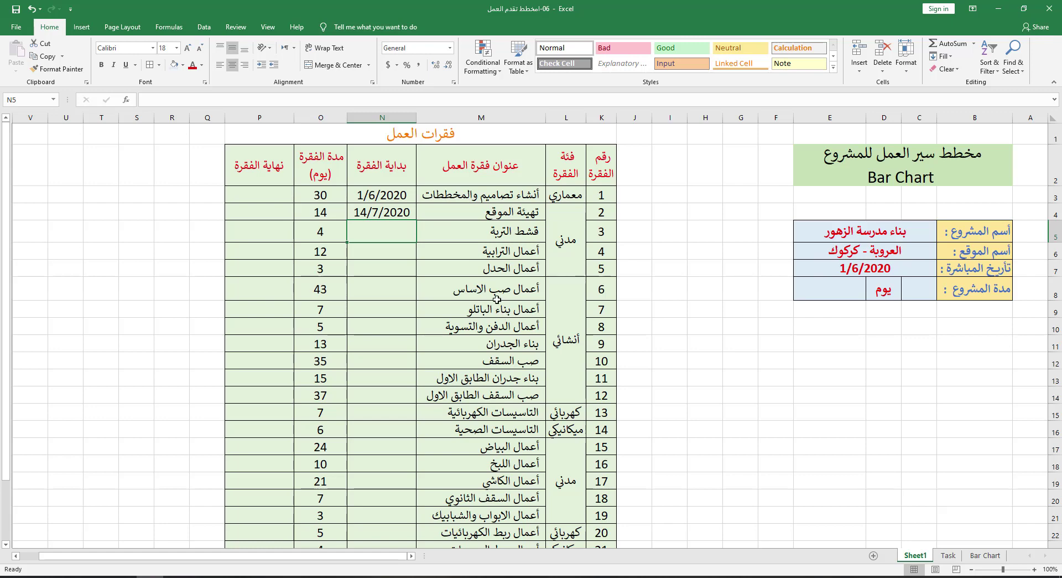
- Format the start date in N3 with the Arabic (Iraq) locale and the 2012/06/14 date type
{"action": "left_click_drag", "start_coordinate": [384, 197], "coordinate": [387, 196]}
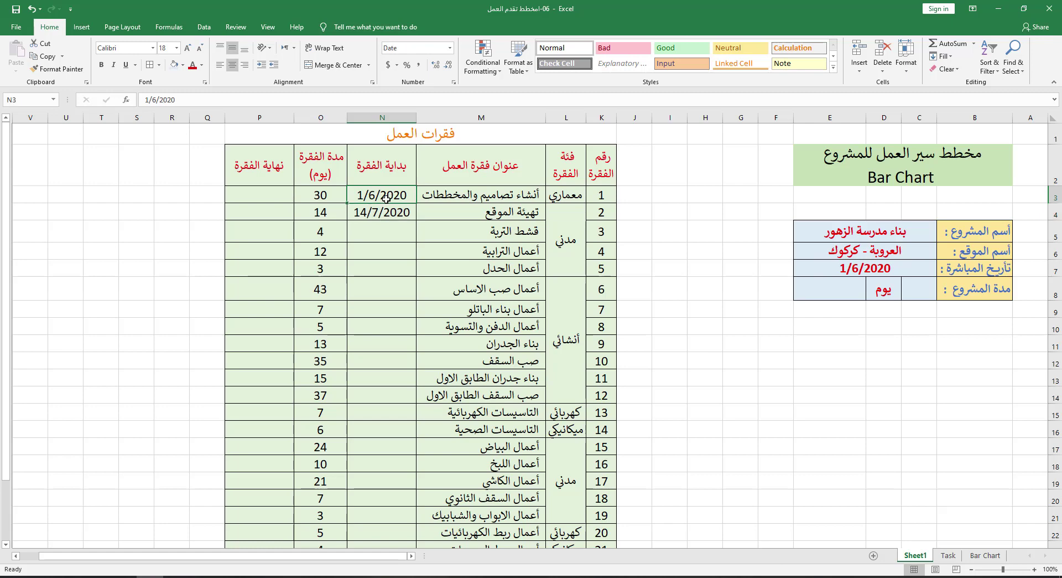
{"action": "left_click", "coordinate": [453, 83]}
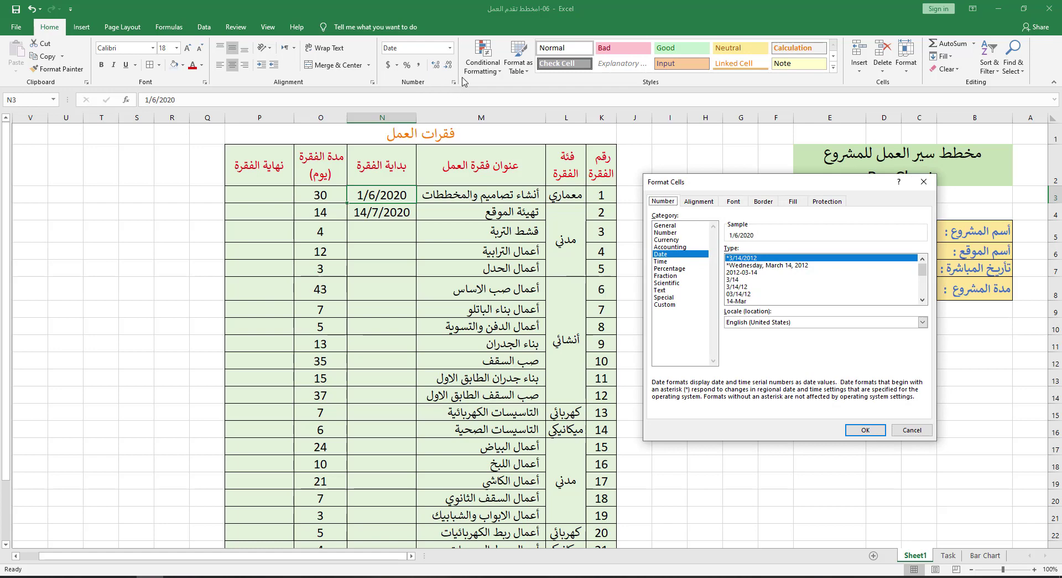
{"action": "left_click", "coordinate": [922, 322]}
{"action": "scroll", "coordinate": [828, 359], "scroll_direction": "up", "scroll_amount": 4}
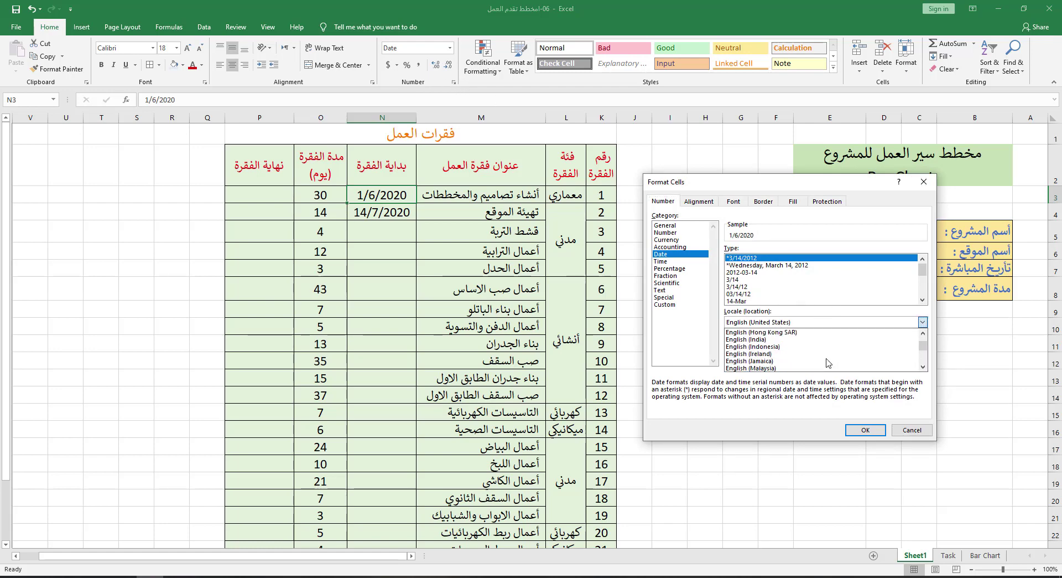
{"action": "scroll", "coordinate": [828, 363], "scroll_direction": "up", "scroll_amount": 10}
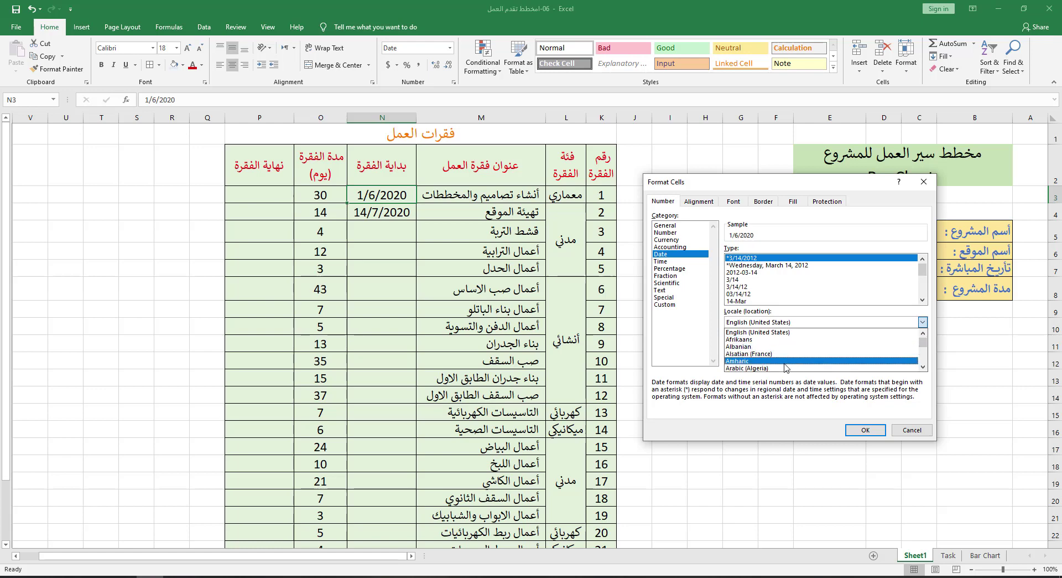
{"action": "scroll", "coordinate": [785, 367], "scroll_direction": "down", "scroll_amount": 2}
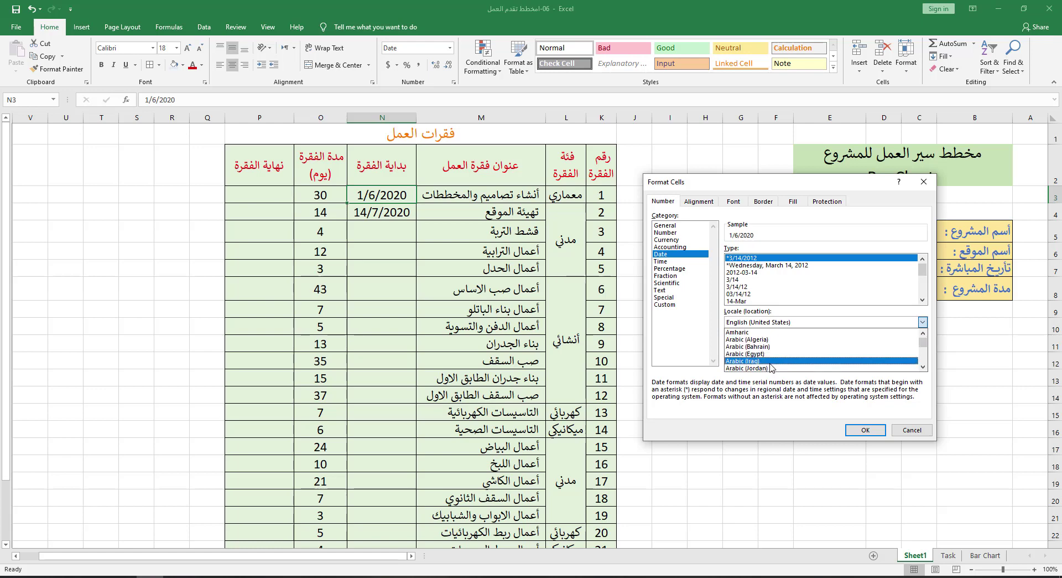
{"action": "left_click", "coordinate": [771, 363]}
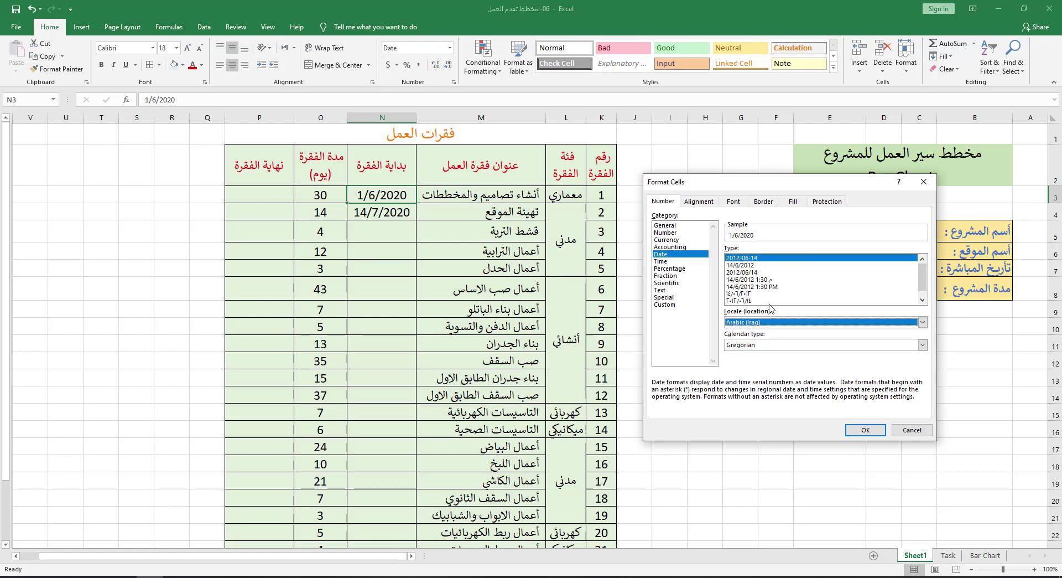
{"action": "left_click", "coordinate": [756, 274]}
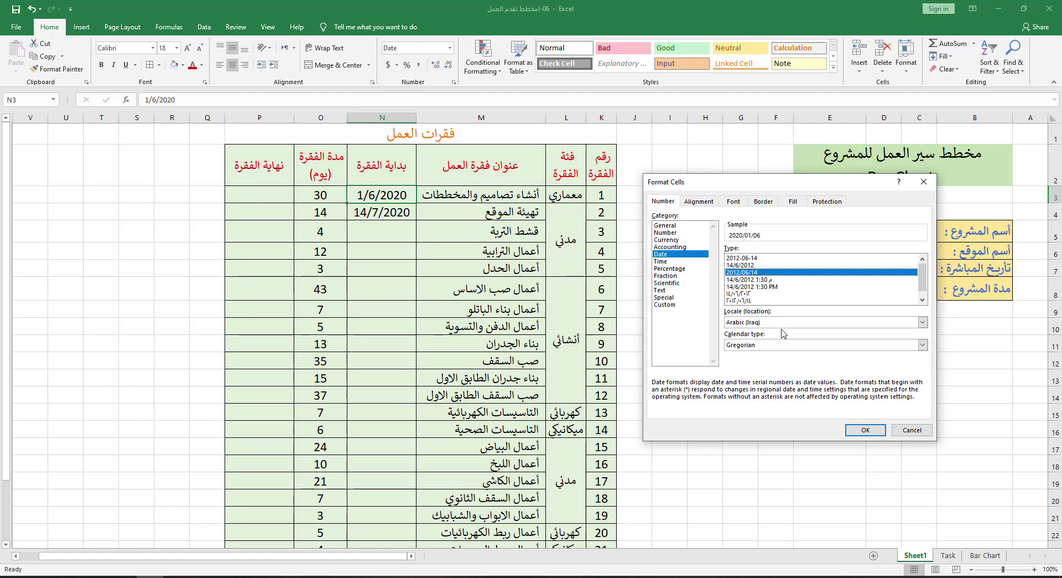
{"action": "left_click", "coordinate": [865, 431]}
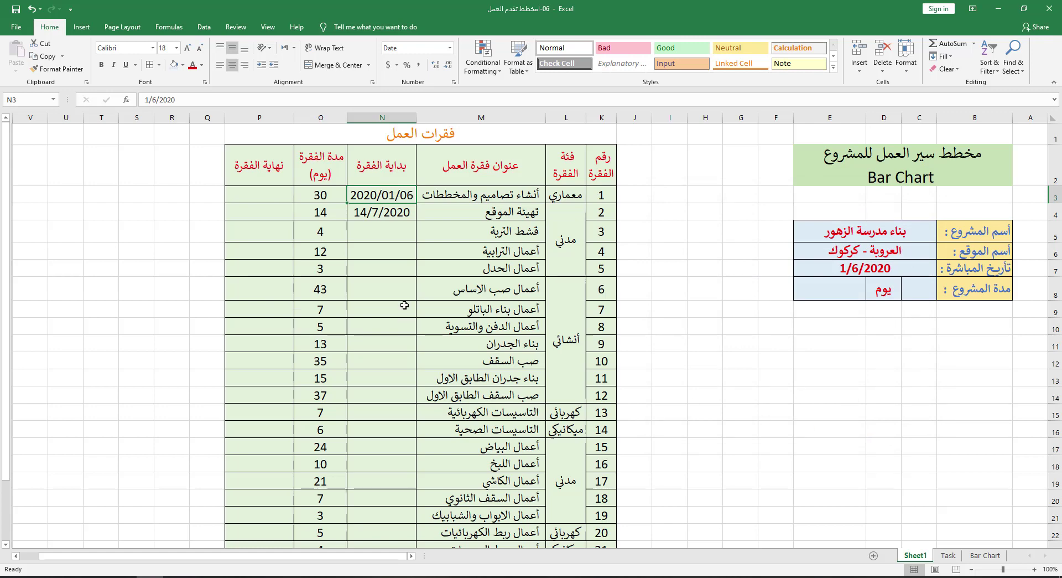
- Copy the date format of N3 onto the remaining start-date cells N4:N27
{"action": "left_click", "coordinate": [75, 73]}
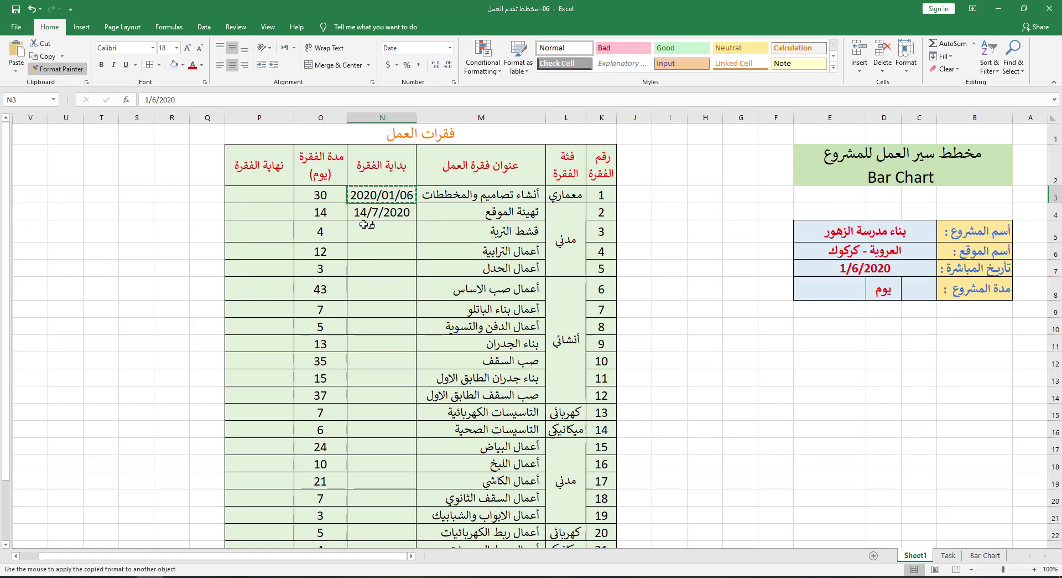
{"action": "mouse_move", "coordinate": [381, 215]}
{"action": "left_mouse_down"}
{"action": "mouse_move", "coordinate": [384, 548]}
{"action": "mouse_move", "coordinate": [381, 519]}
{"action": "left_mouse_up"}
{"action": "scroll", "coordinate": [379, 505], "scroll_direction": "up", "scroll_amount": 2}
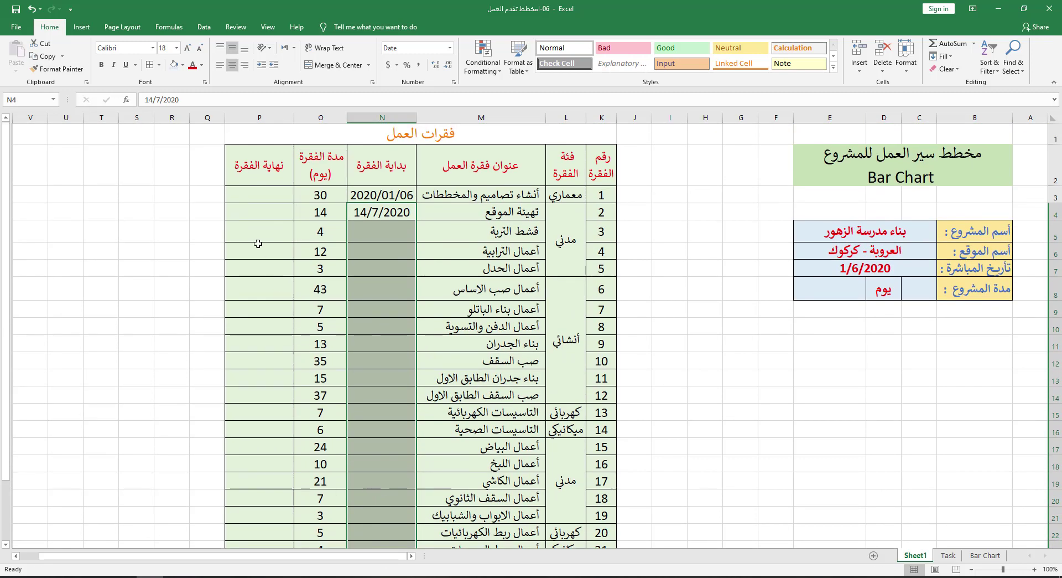
- Check the two start dates in column N and re-enter 14/7/2020 in N4
{"action": "left_click", "coordinate": [370, 229]}
{"action": "left_click", "coordinate": [378, 198]}
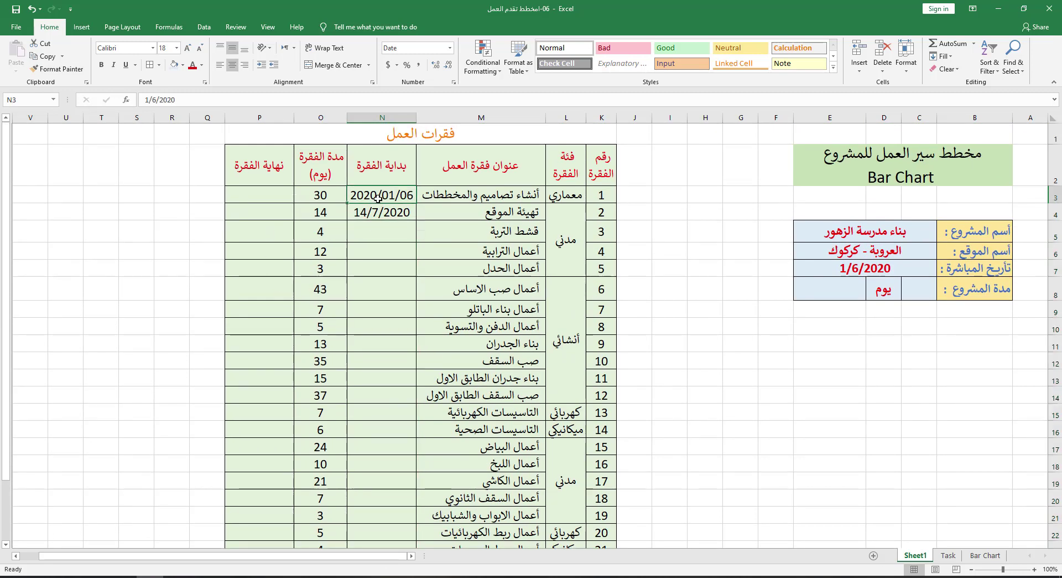
{"action": "left_click", "coordinate": [371, 214]}
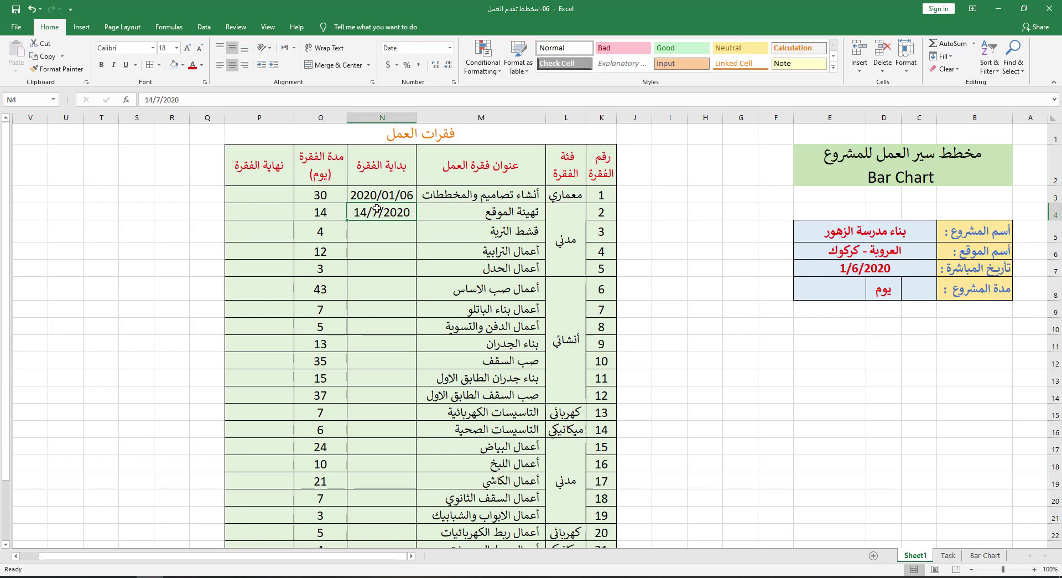
{"action": "type", "text": "14"}
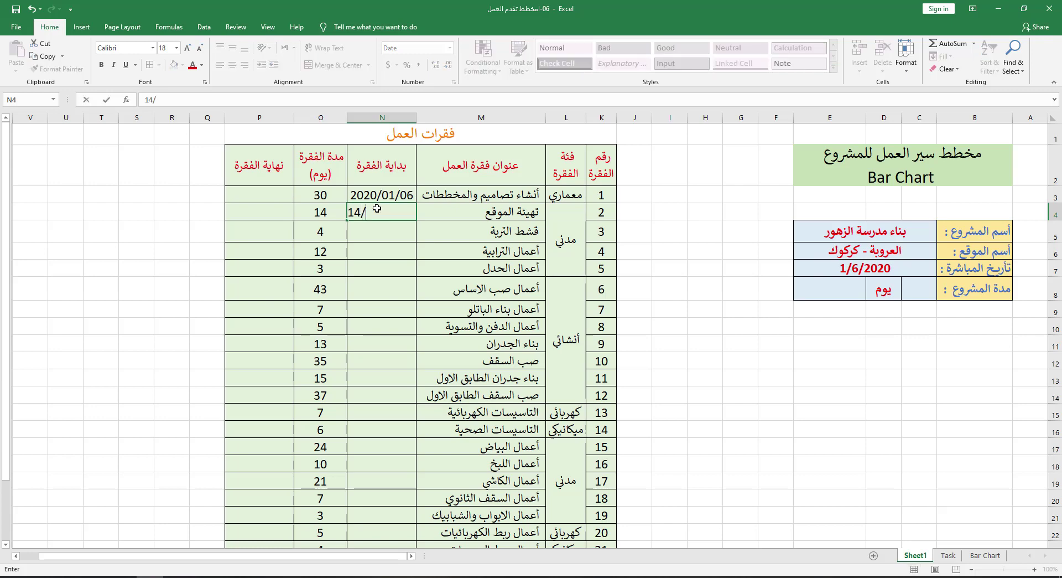
{"action": "type", "text": "/7/2020"}
{"action": "key", "text": "Return"}
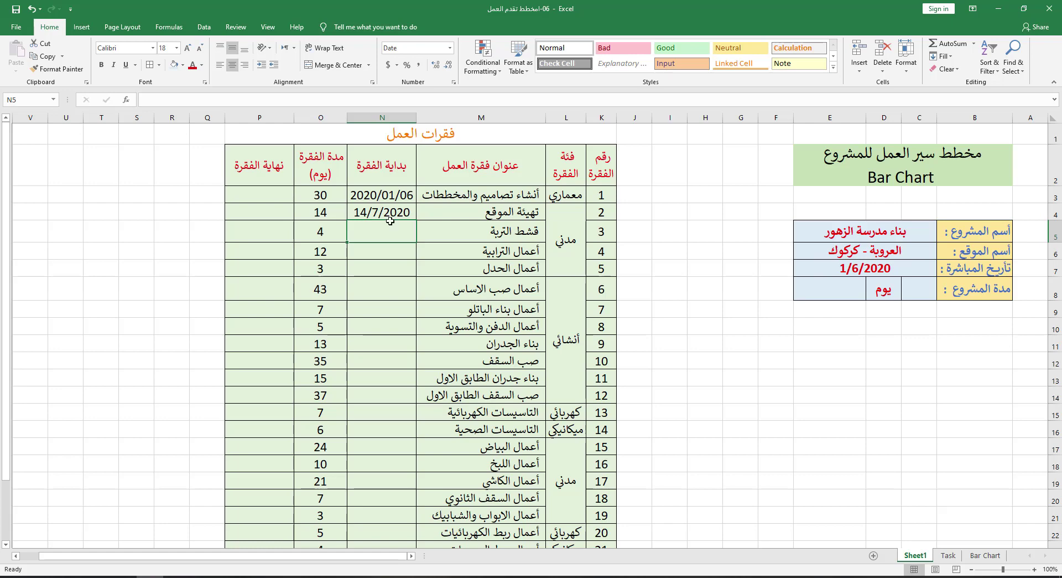
- Compare the stored date values of the start dates in N3 and N4
{"action": "key", "text": "Down"}
{"action": "key", "text": "Down"}
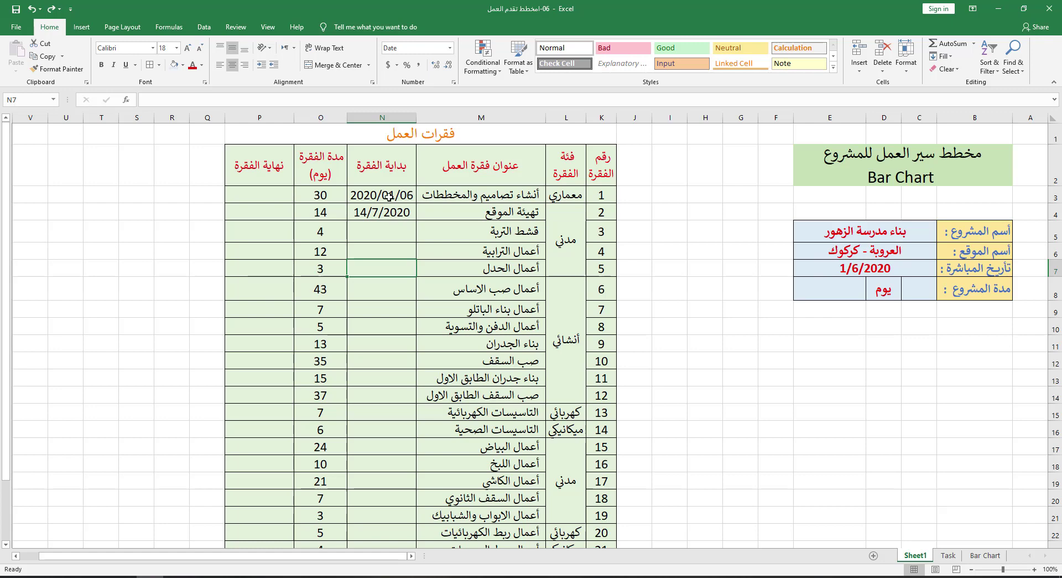
{"action": "left_click_drag", "start_coordinate": [390, 199], "coordinate": [387, 209]}
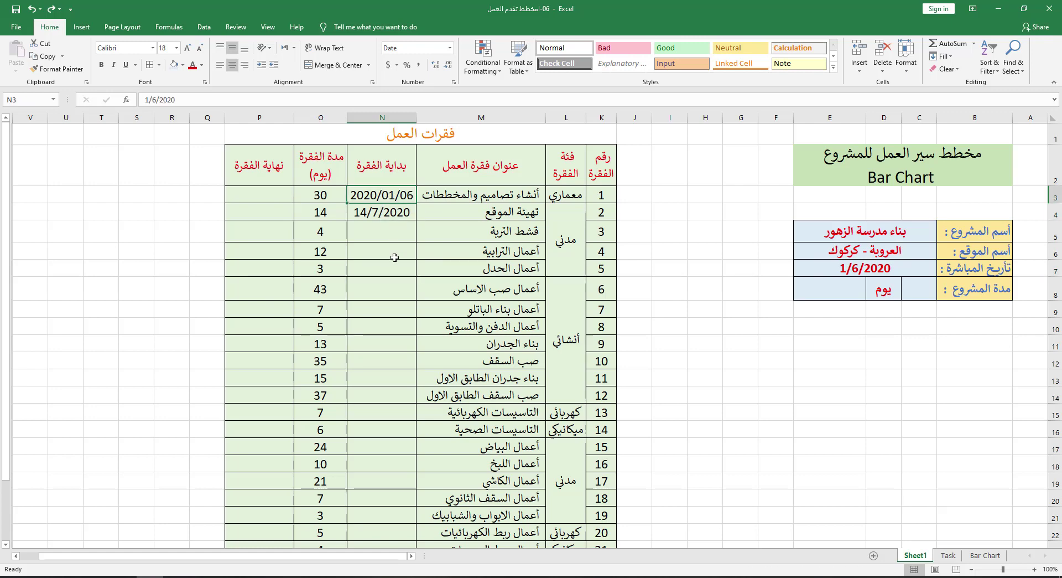
{"action": "left_click", "coordinate": [395, 213]}
{"action": "left_click", "coordinate": [399, 195]}
{"action": "left_click", "coordinate": [156, 101]}
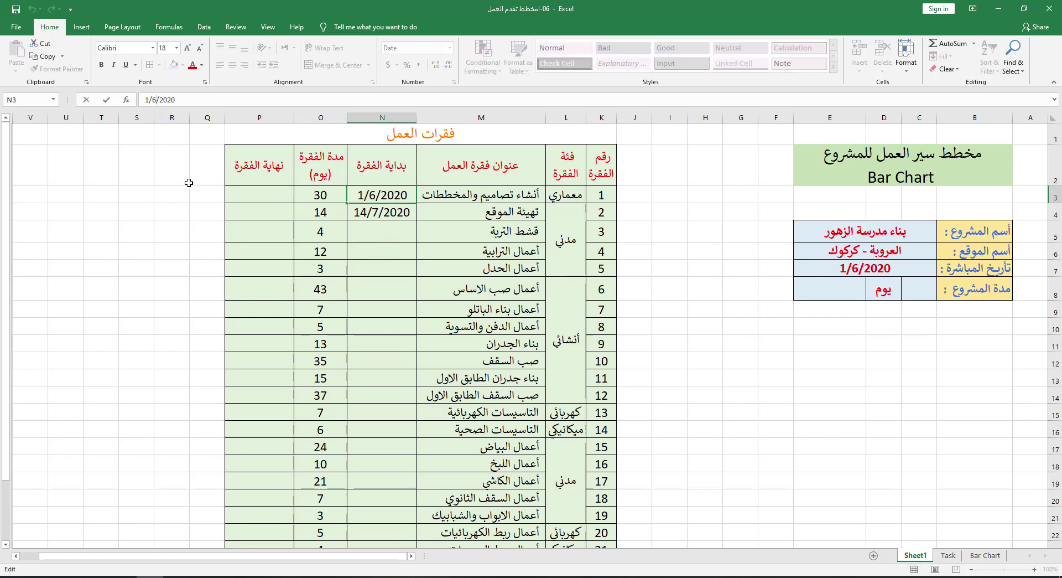
{"action": "key", "text": "ctrl+Return"}
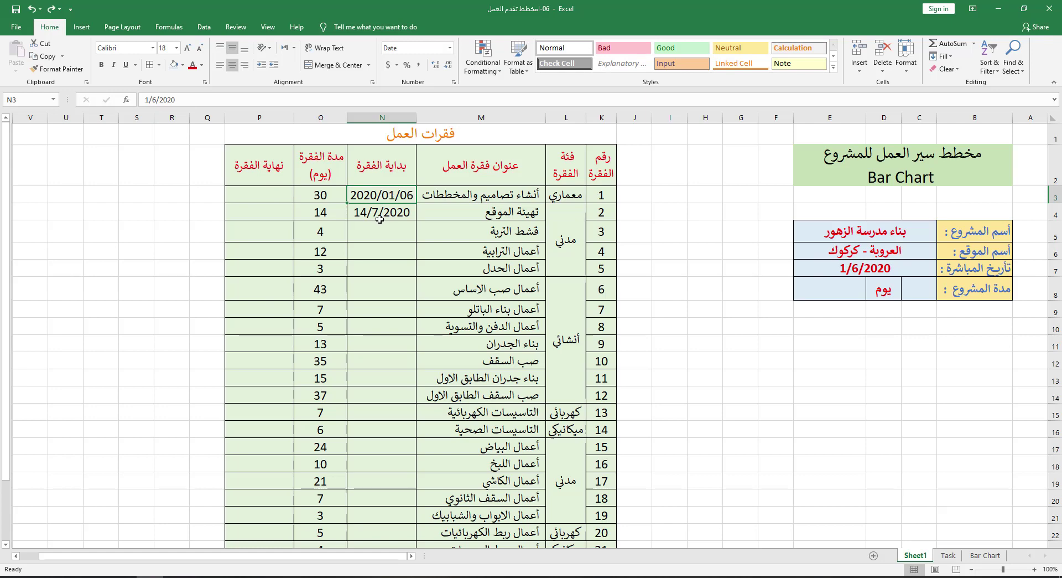
{"action": "left_click", "coordinate": [381, 216]}
- Try the English (United States) *3/14/2012 date format on N3:N4, fill the dates down to N13, and undo the fill
{"action": "left_click_drag", "start_coordinate": [385, 195], "coordinate": [385, 206]}
{"action": "left_click", "coordinate": [454, 82]}
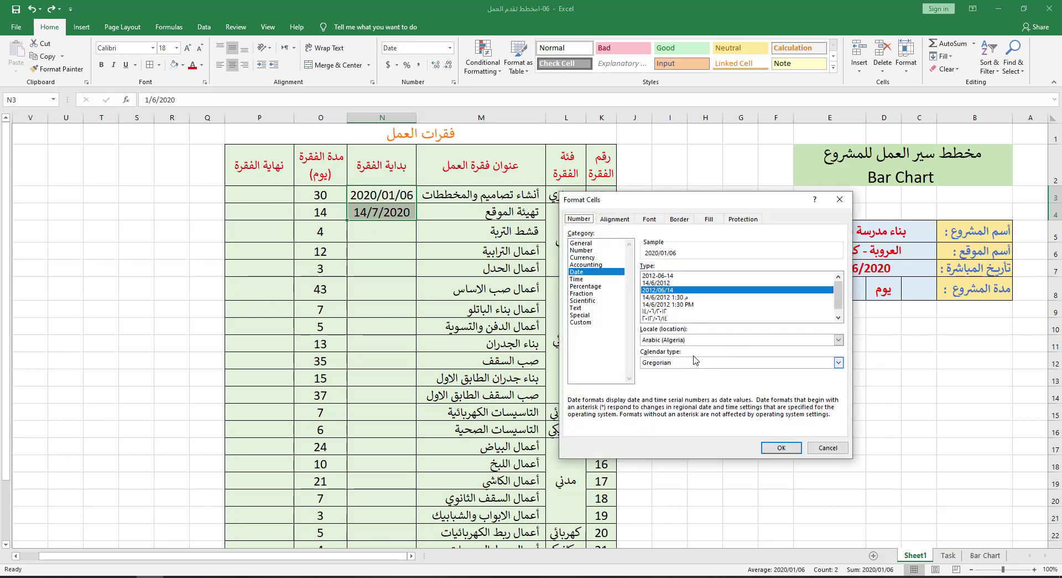
{"action": "left_click", "coordinate": [839, 339]}
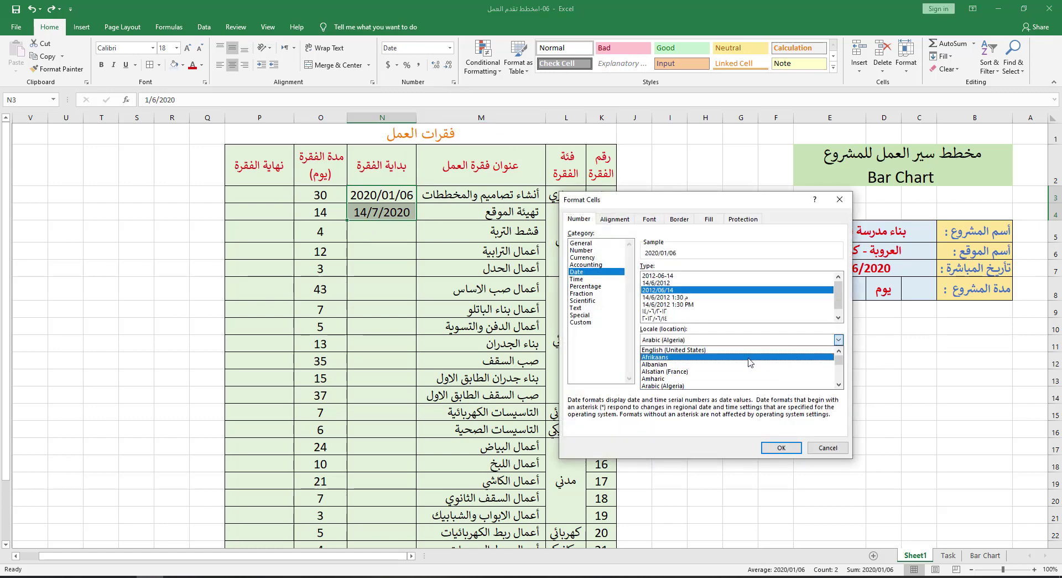
{"action": "left_click", "coordinate": [732, 355]}
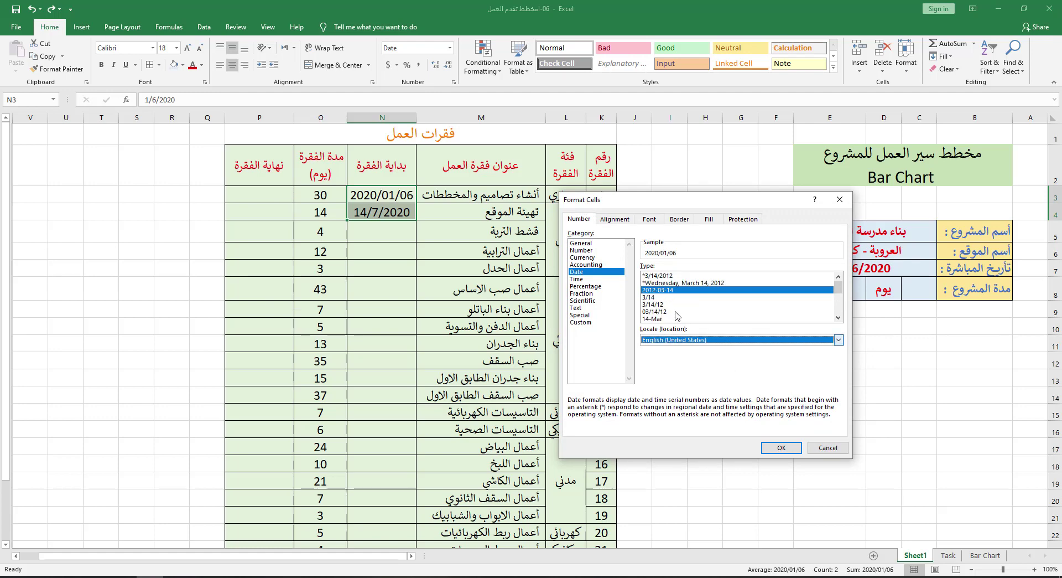
{"action": "left_click", "coordinate": [663, 276]}
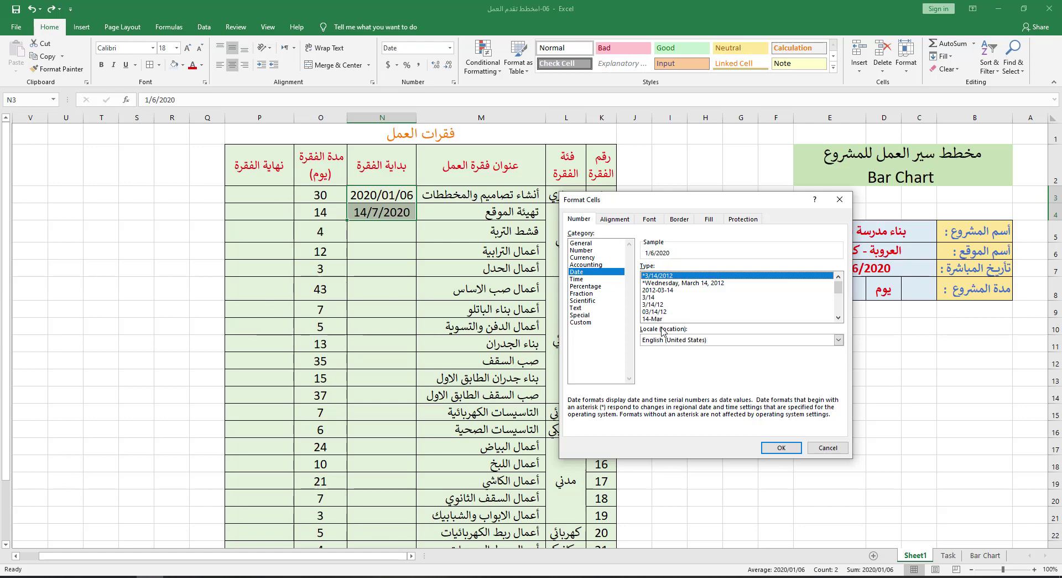
{"action": "left_click", "coordinate": [781, 447]}
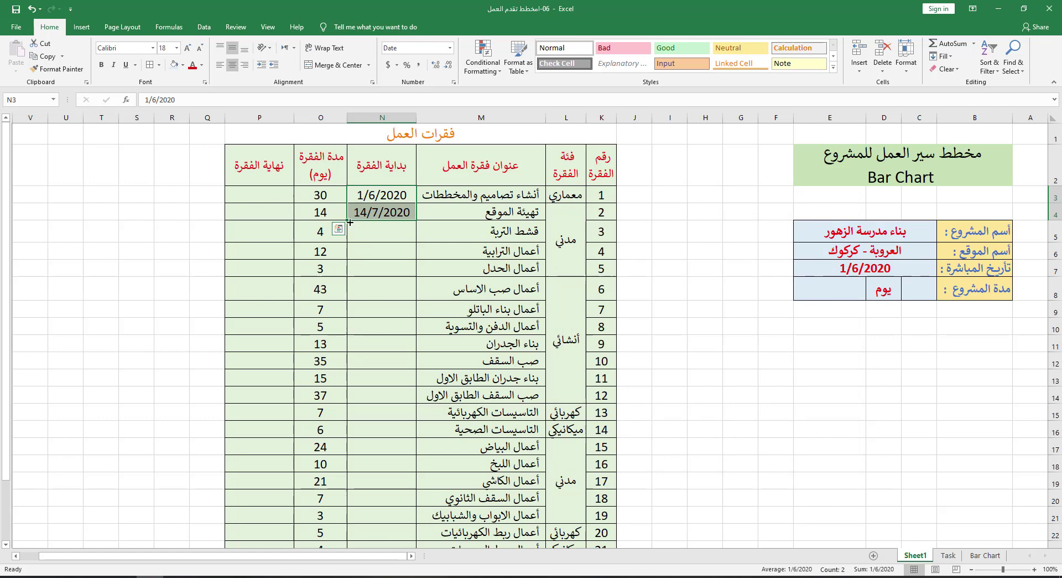
{"action": "left_click_drag", "start_coordinate": [350, 222], "coordinate": [357, 383]}
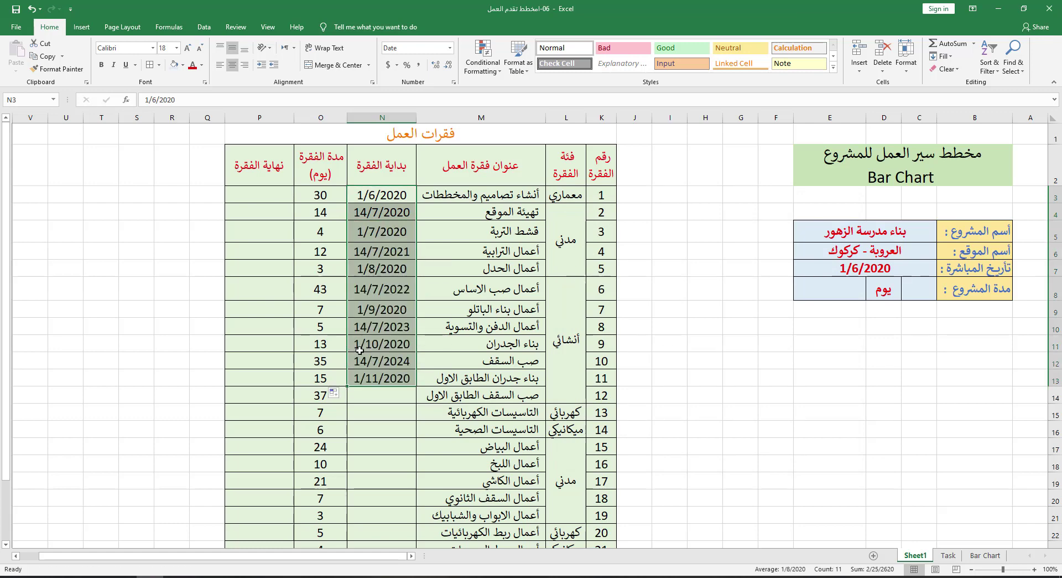
{"action": "key", "text": "ctrl+z"}
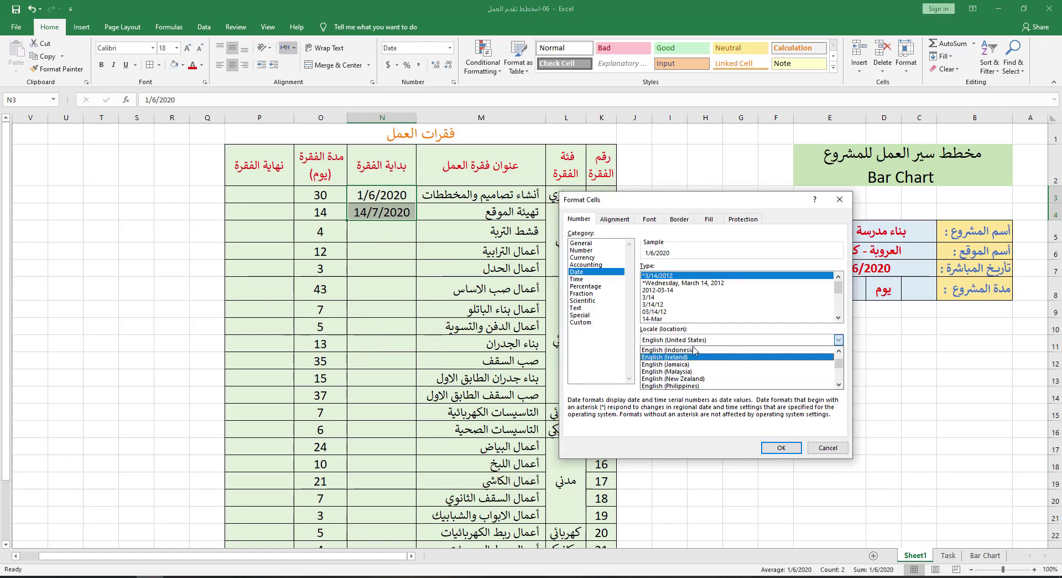
- Format the start dates in N3:N4 with the Arabic (Iraq) locale and the 2012/06/14 date type
{"action": "scroll", "coordinate": [660, 365], "scroll_direction": "up", "scroll_amount": 1}
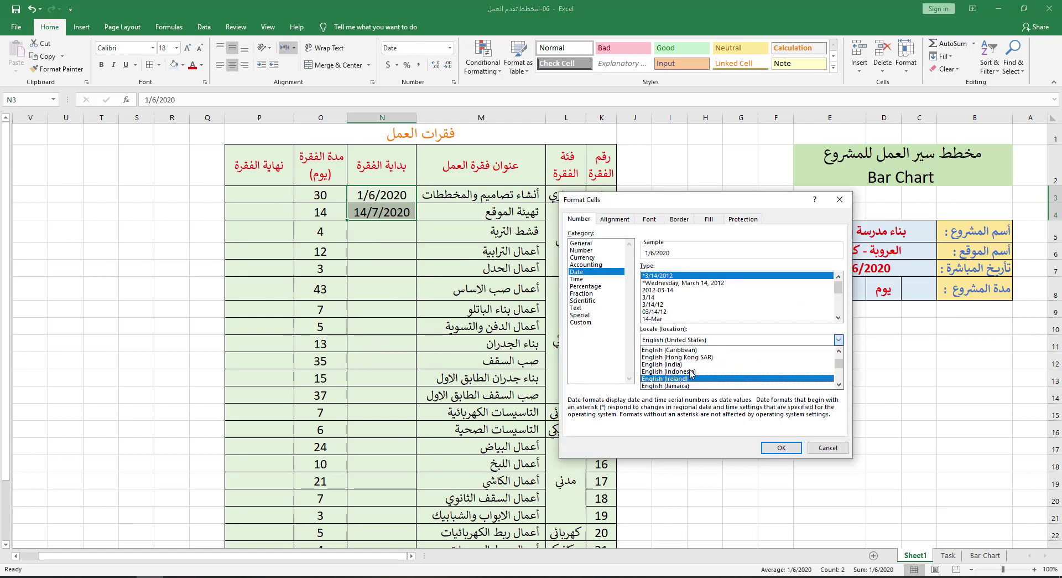
{"action": "scroll", "coordinate": [692, 373], "scroll_direction": "up", "scroll_amount": 2}
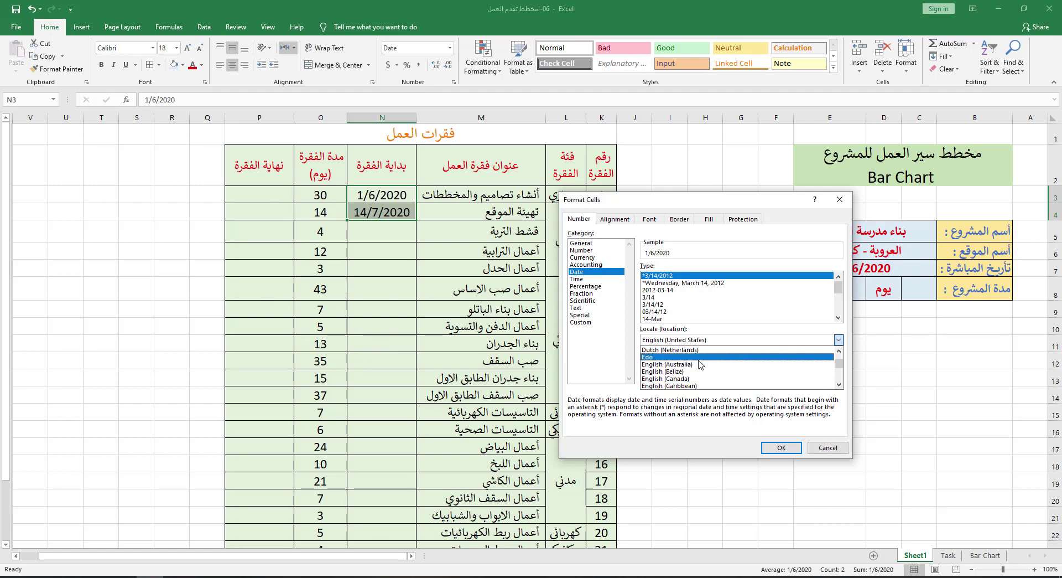
{"action": "scroll", "coordinate": [699, 364], "scroll_direction": "up", "scroll_amount": 4}
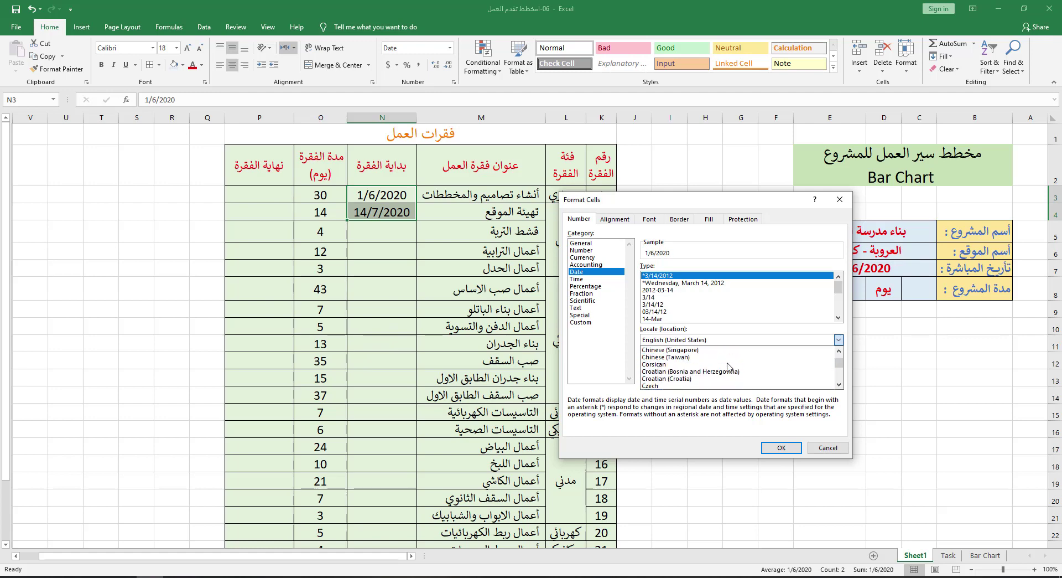
{"action": "scroll", "coordinate": [720, 360], "scroll_direction": "up", "scroll_amount": 3}
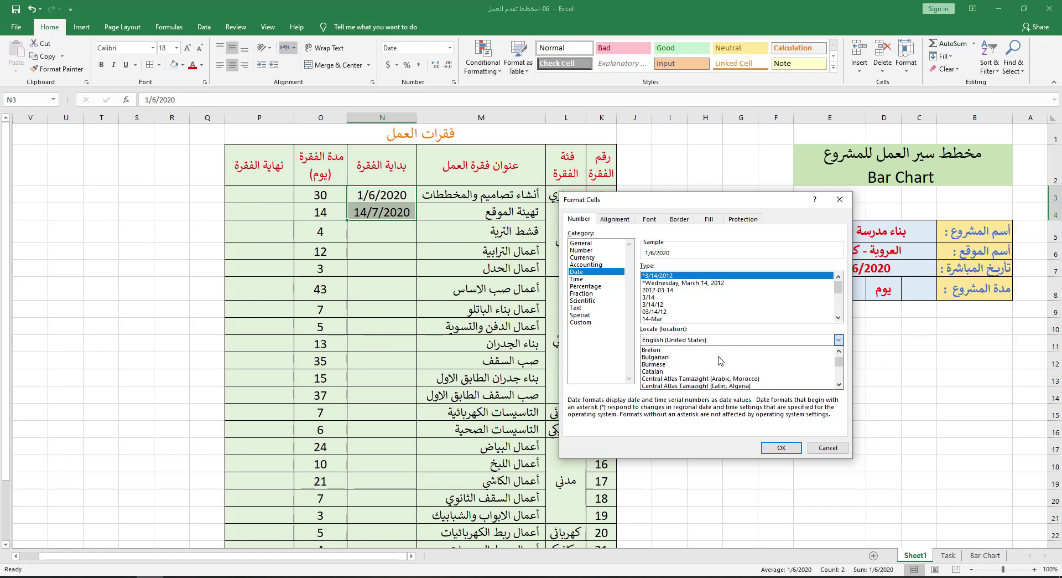
{"action": "scroll", "coordinate": [724, 364], "scroll_direction": "up", "scroll_amount": 10}
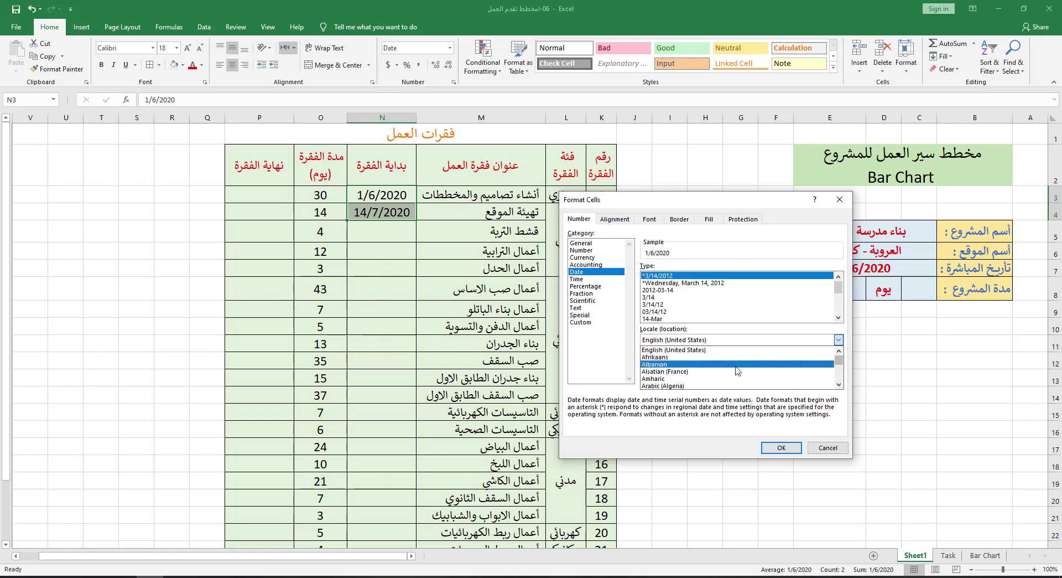
{"action": "scroll", "coordinate": [714, 376], "scroll_direction": "down", "scroll_amount": 2}
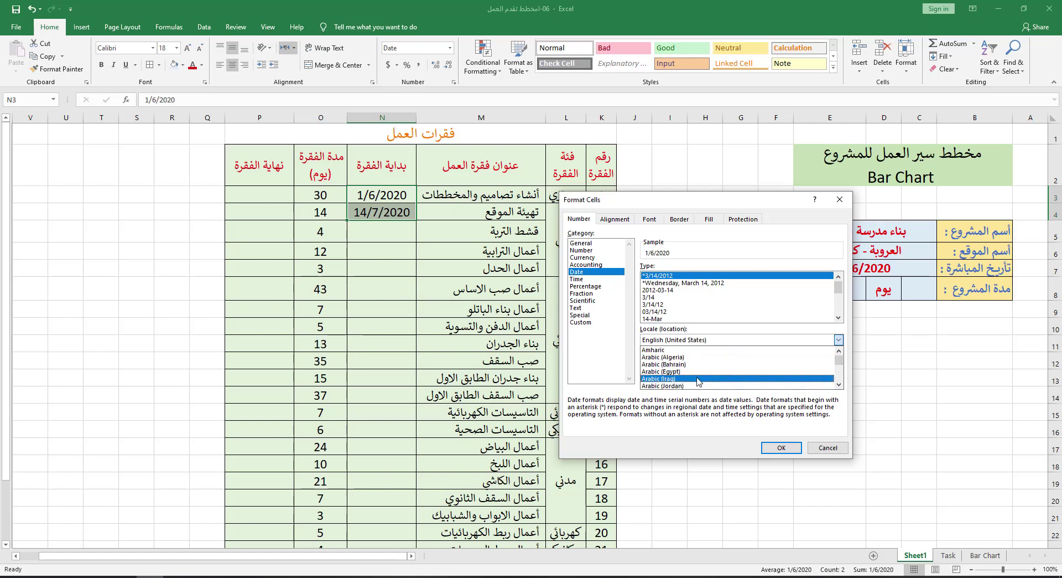
{"action": "left_click", "coordinate": [698, 381]}
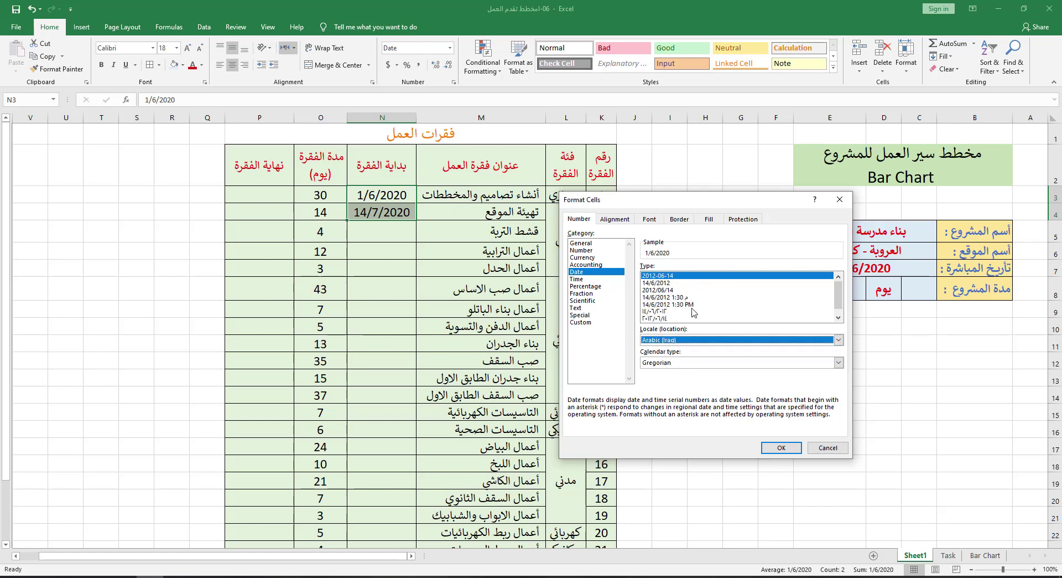
{"action": "left_click", "coordinate": [674, 290]}
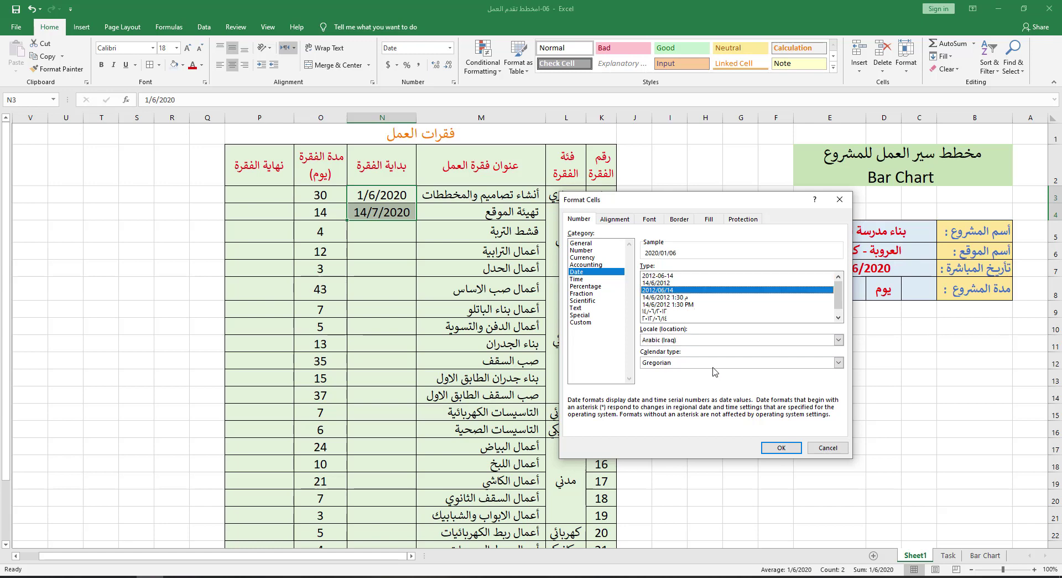
{"action": "left_click", "coordinate": [680, 275]}
{"action": "left_click", "coordinate": [675, 290]}
{"action": "left_click", "coordinate": [781, 447]}
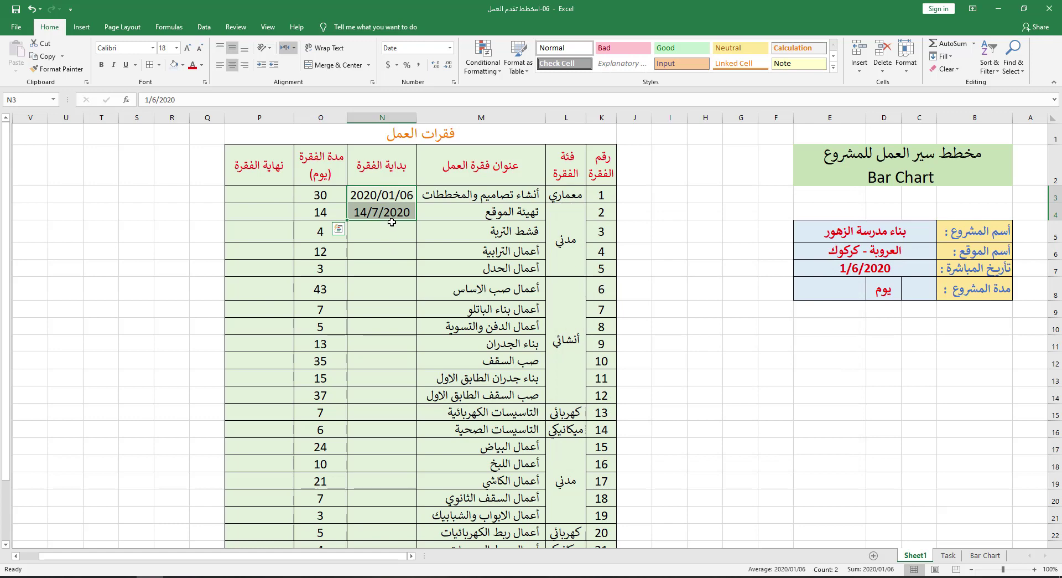
- Try copying the date format of J3 on the Task sheet onto N3 of Sheet1, and undo the copied formats
{"action": "left_click", "coordinate": [463, 279]}
{"action": "left_click", "coordinate": [948, 554]}
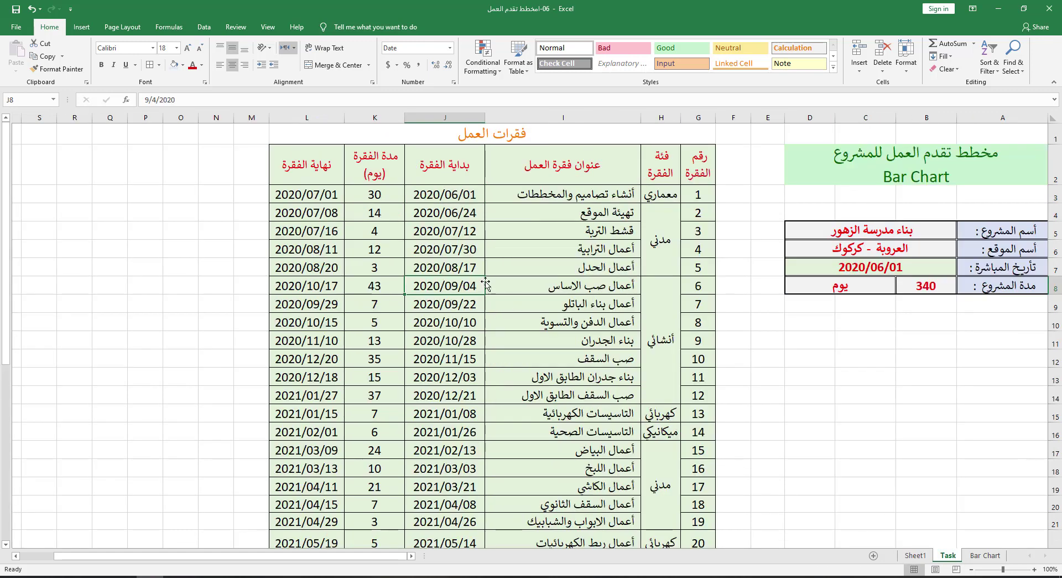
{"action": "left_click", "coordinate": [448, 197]}
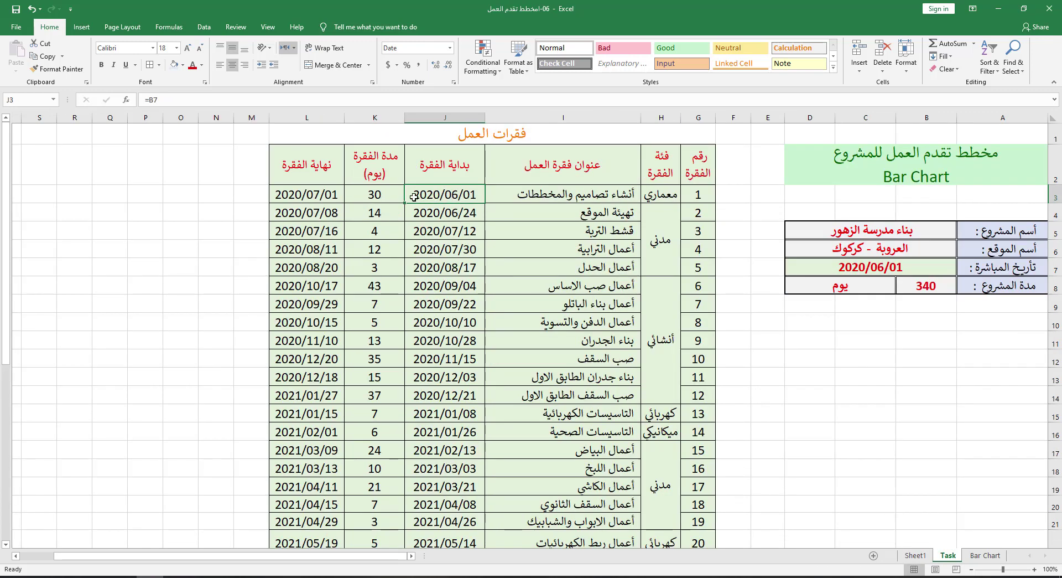
{"action": "left_click", "coordinate": [62, 71]}
{"action": "left_click", "coordinate": [915, 555]}
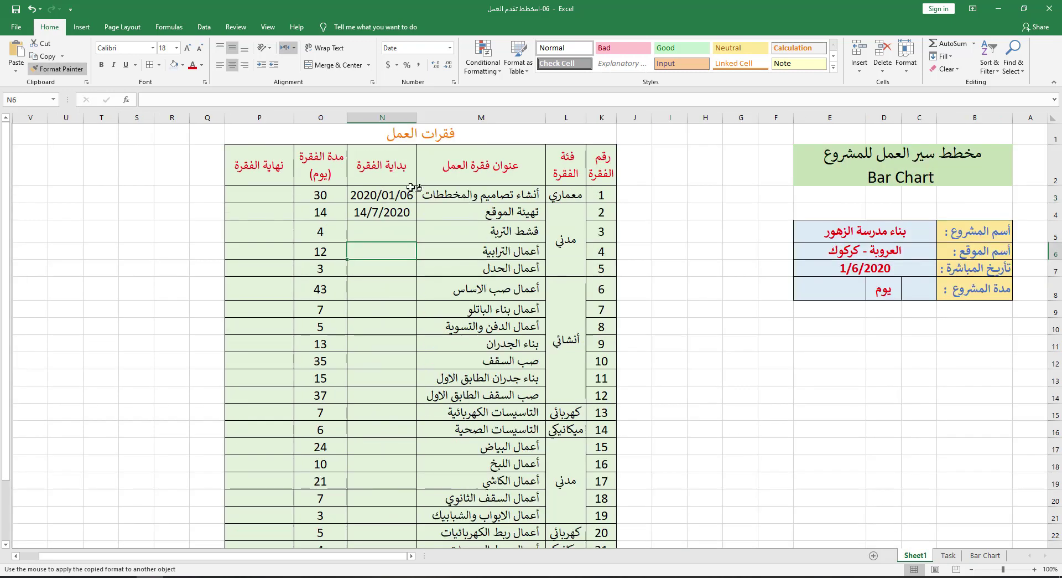
{"action": "left_click", "coordinate": [415, 187]}
{"action": "left_click", "coordinate": [62, 69]}
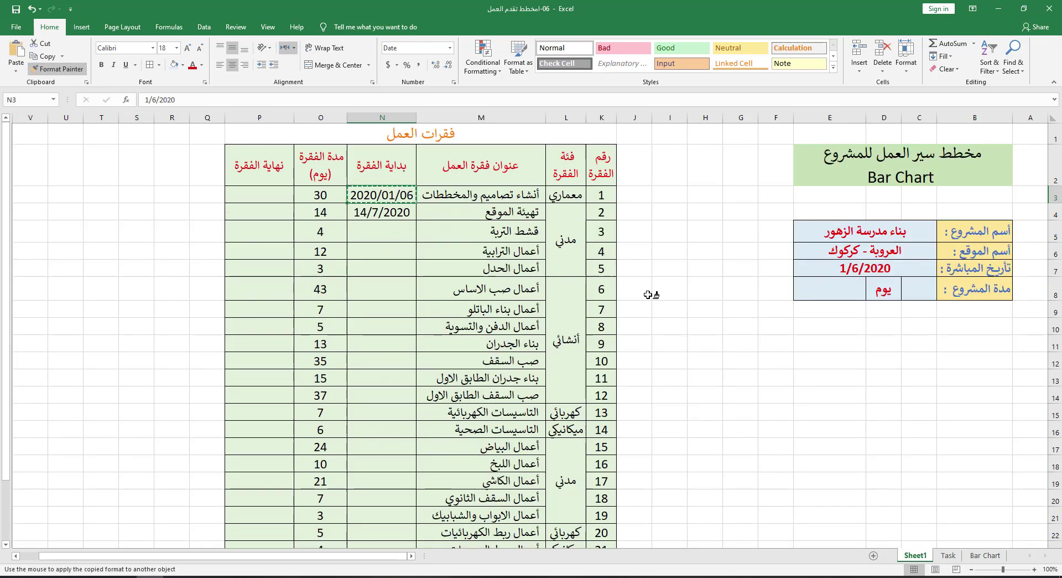
{"action": "left_click", "coordinate": [823, 434]}
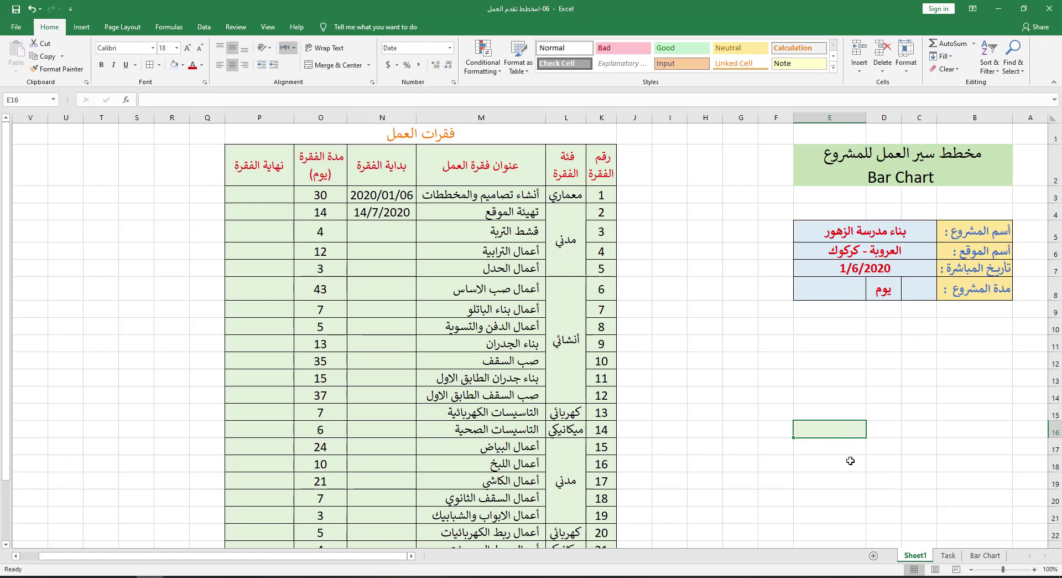
{"action": "key", "text": "ctrl+z"}
{"action": "key", "text": "ctrl+z"}
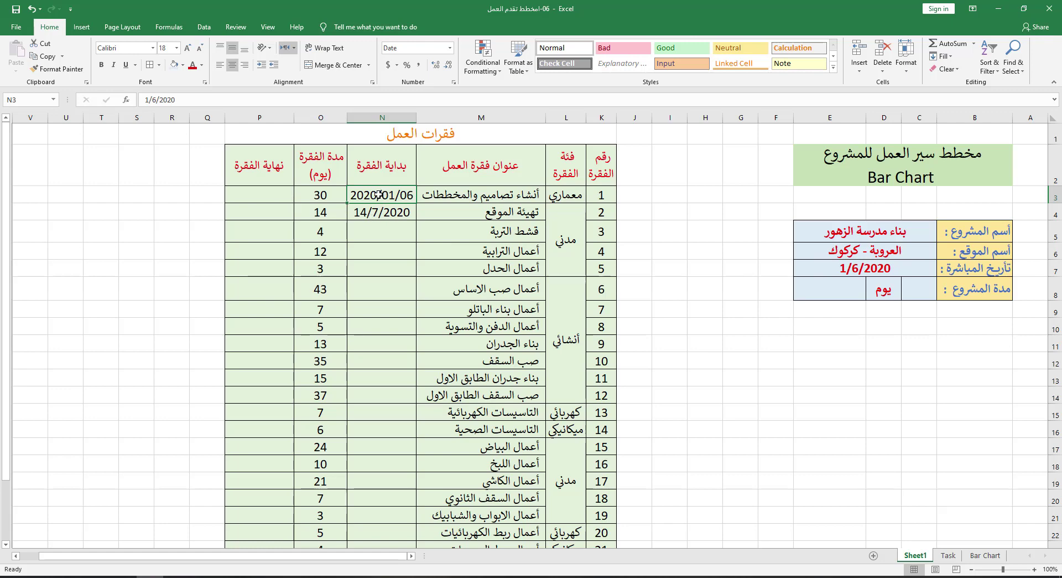
- Re-enter the first two start dates in month-first order: 6/1/2020 in N3 and 7/14/2020 in N4
{"action": "type", "text": "6"}
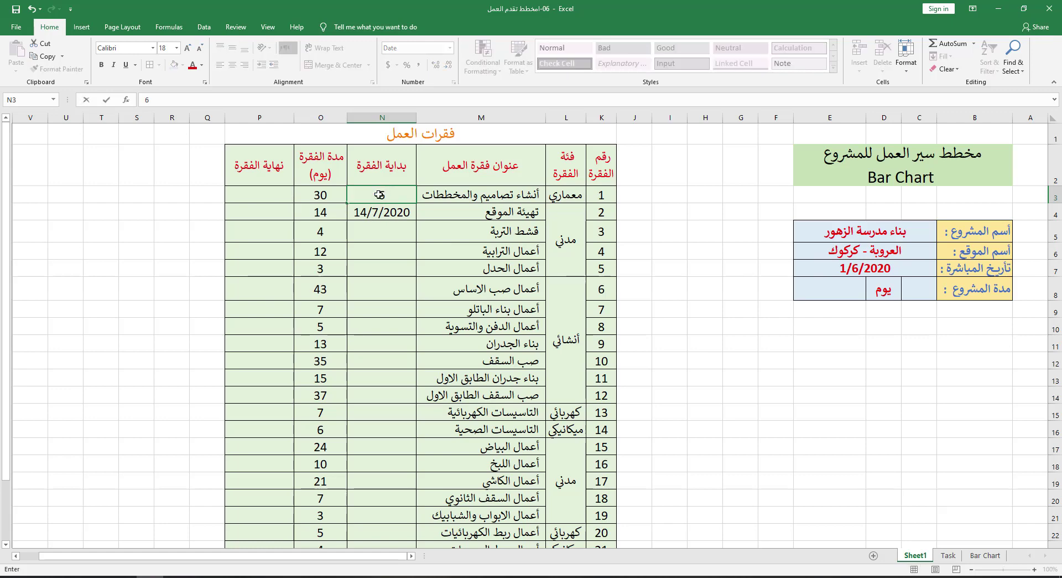
{"action": "type", "text": "/1/2020"}
{"action": "key", "text": "Return"}
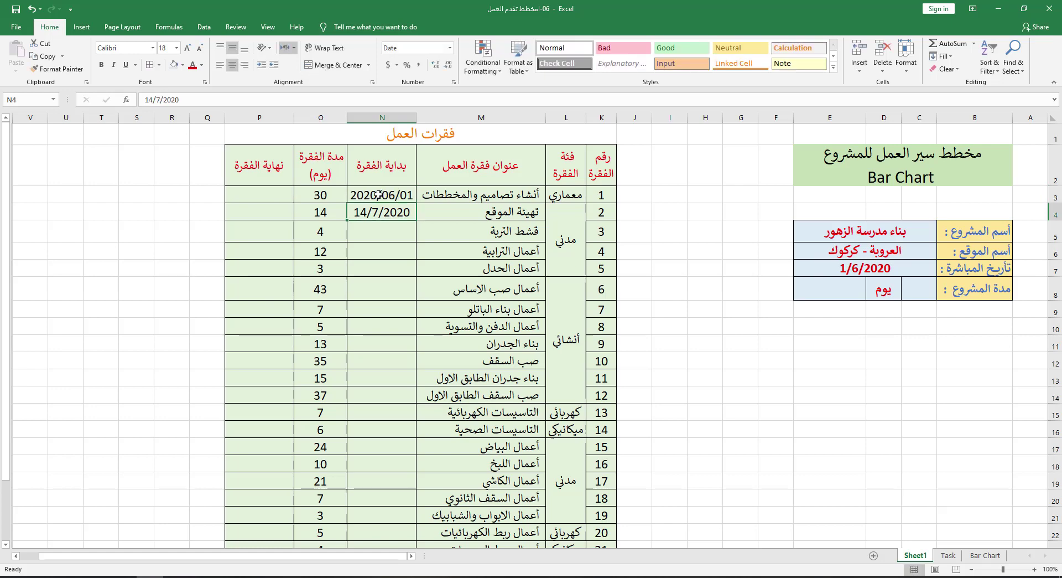
{"action": "type", "text": "1"}
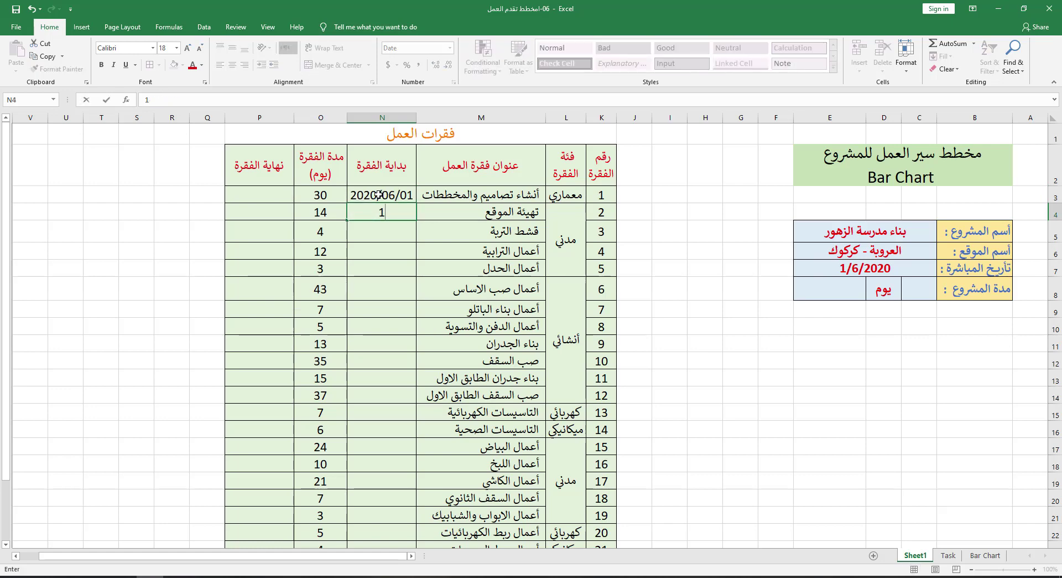
{"action": "type", "text": "7/"}
{"action": "type", "text": "7/"}
{"action": "key", "text": "BackSpace"}
{"action": "key", "text": "BackSpace"}
{"action": "type", "text": "14/2020"}
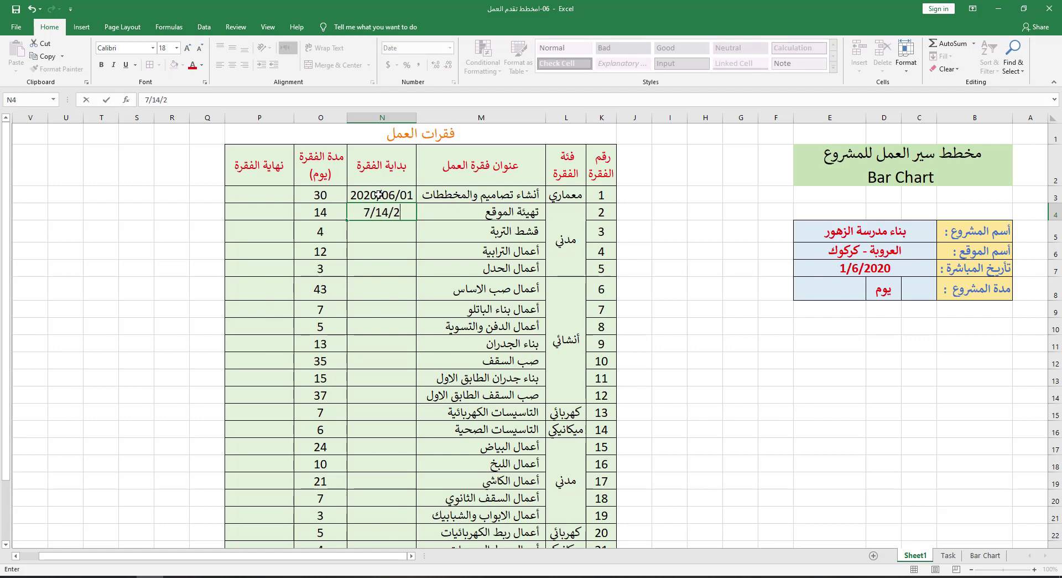
{"action": "key", "text": "Return"}
- Fill the start-date series from N3:N4 down to N27 and review the dates of all work items
{"action": "left_click_drag", "start_coordinate": [379, 195], "coordinate": [354, 500]}
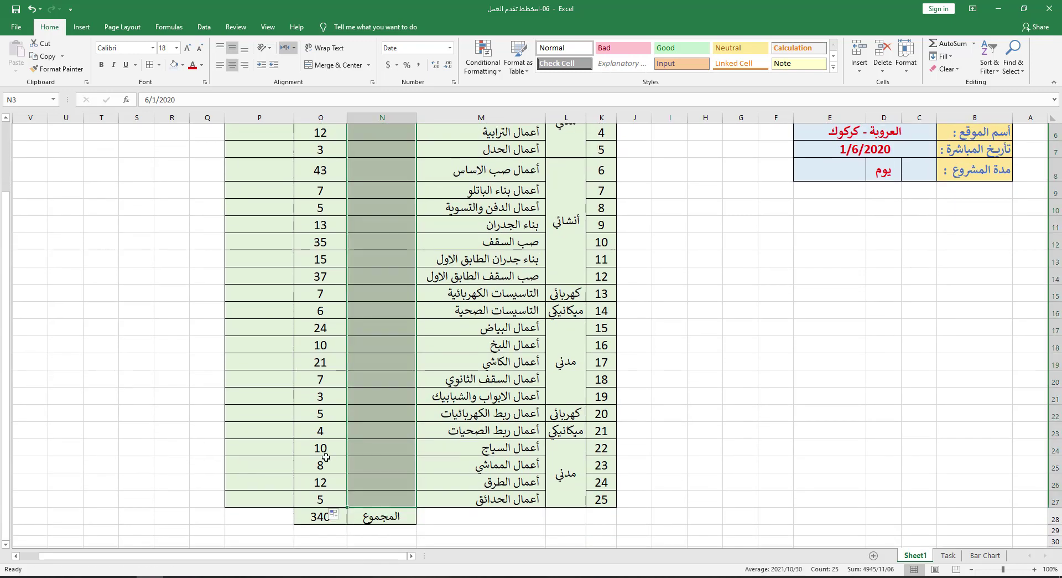
{"action": "scroll", "coordinate": [302, 433], "scroll_direction": "up", "scroll_amount": 2}
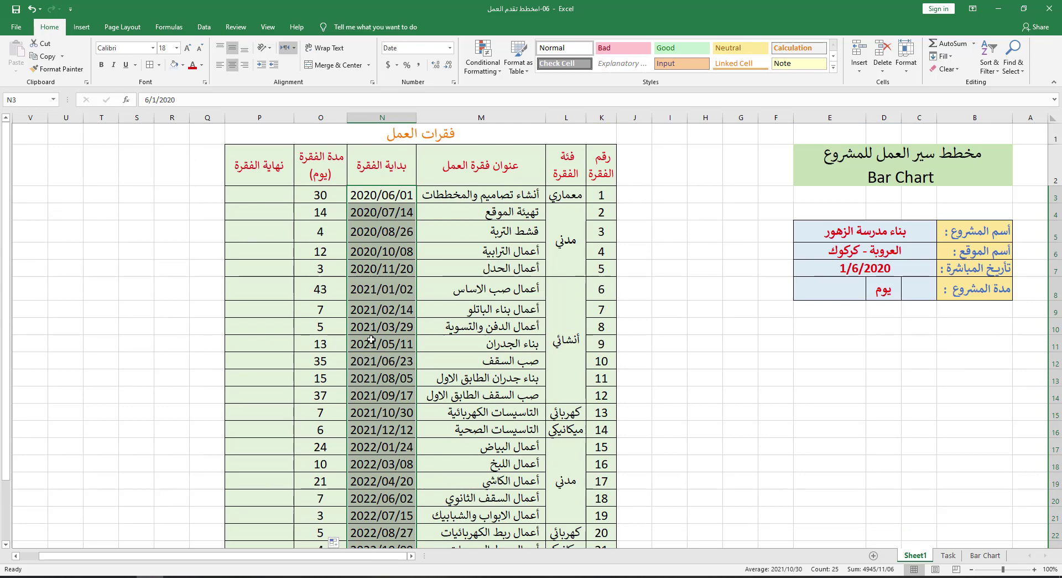
{"action": "left_click", "coordinate": [385, 217]}
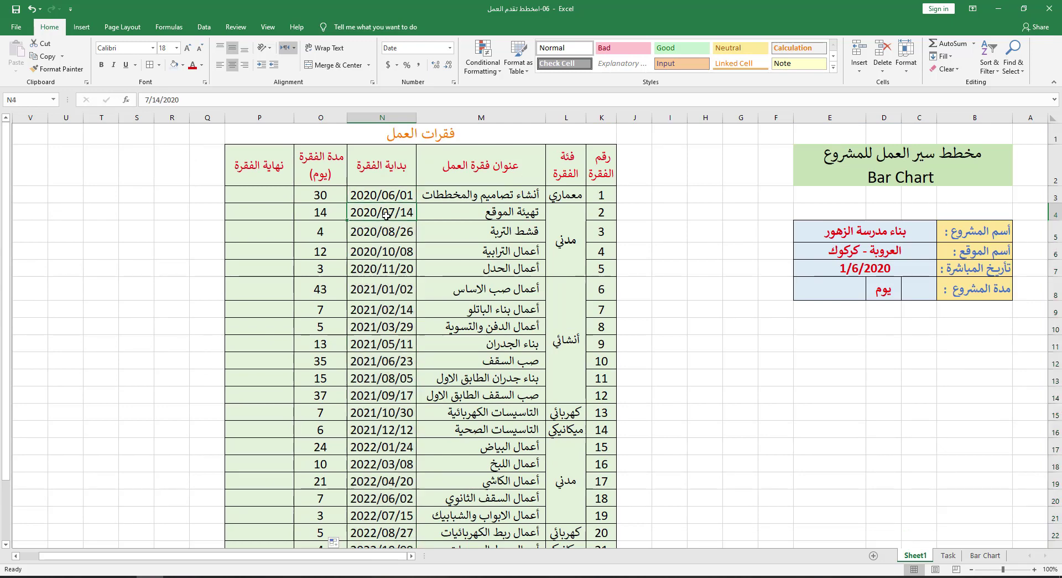
{"action": "scroll", "coordinate": [394, 344], "scroll_direction": "down", "scroll_amount": 2}
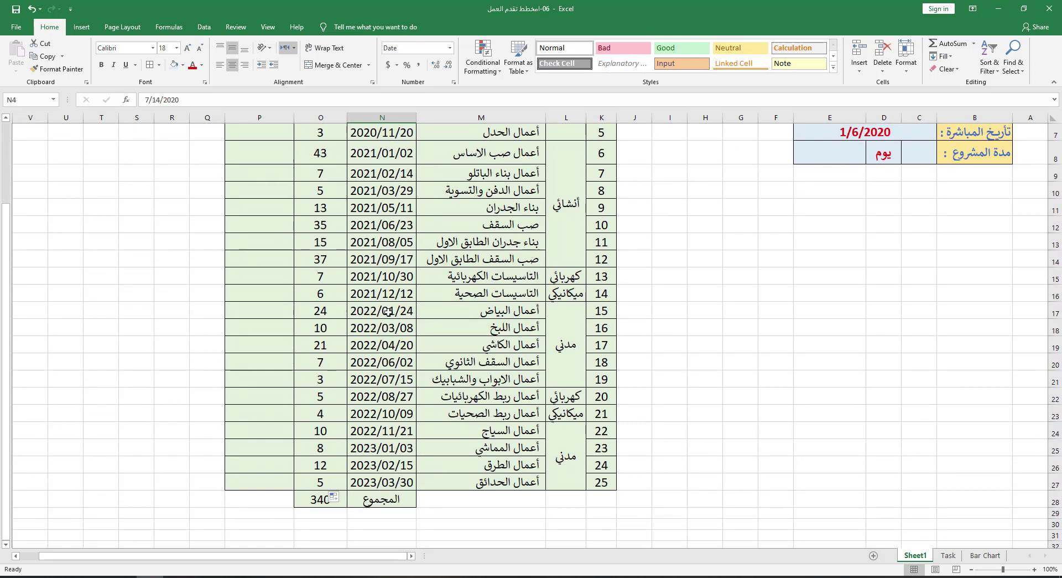
{"action": "scroll", "coordinate": [388, 311], "scroll_direction": "up", "scroll_amount": 2}
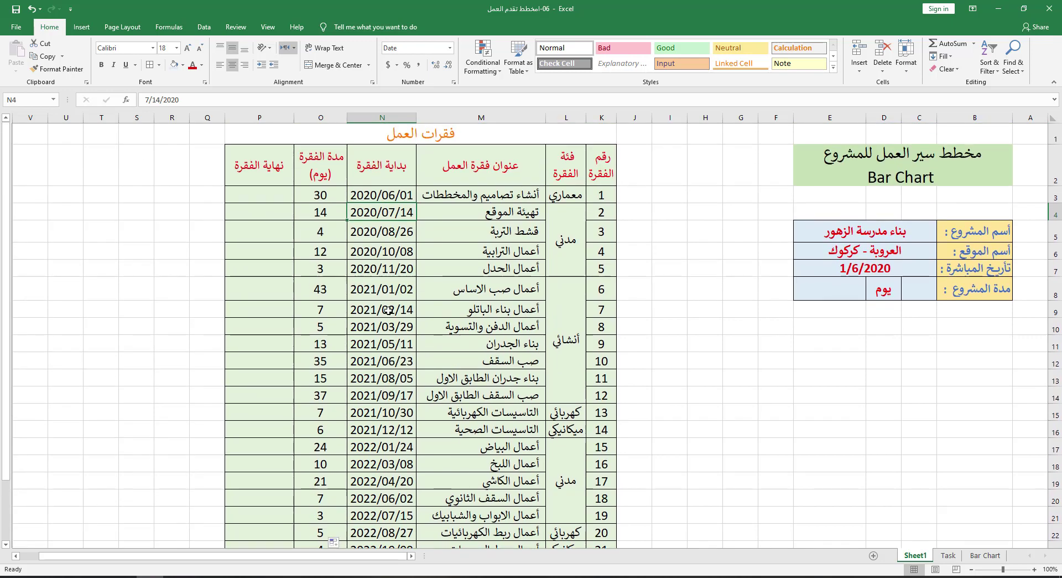
- Undo the start-date fill and the last N4 entry, and refill the series from 6/1/2020 and 6/14/2020 in N3:N4 down to N27
{"action": "key", "text": "ctrl+z"}
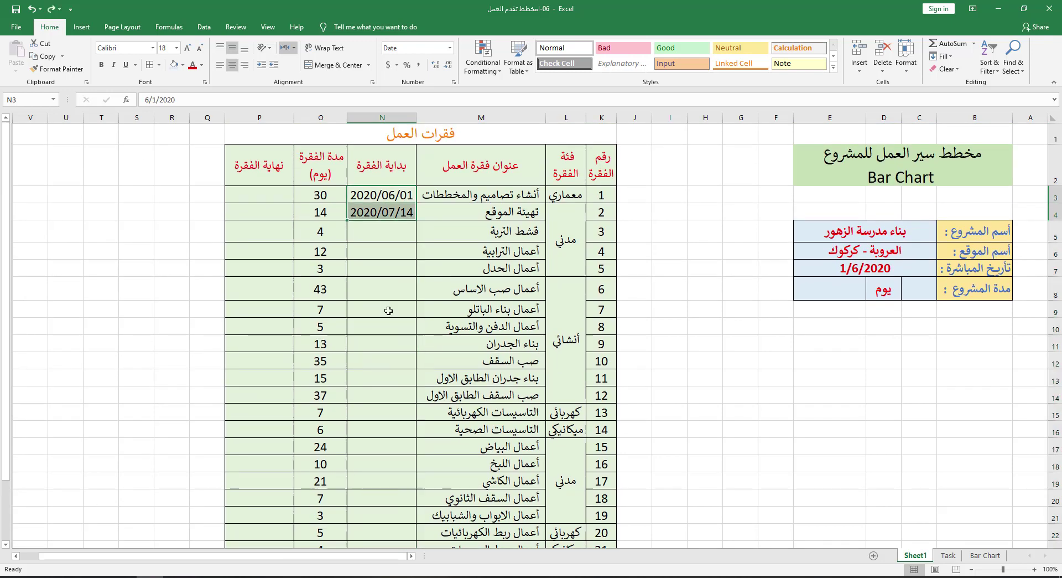
{"action": "key", "text": "ctrl+z"}
{"action": "left_click_drag", "start_coordinate": [377, 203], "coordinate": [353, 507]}
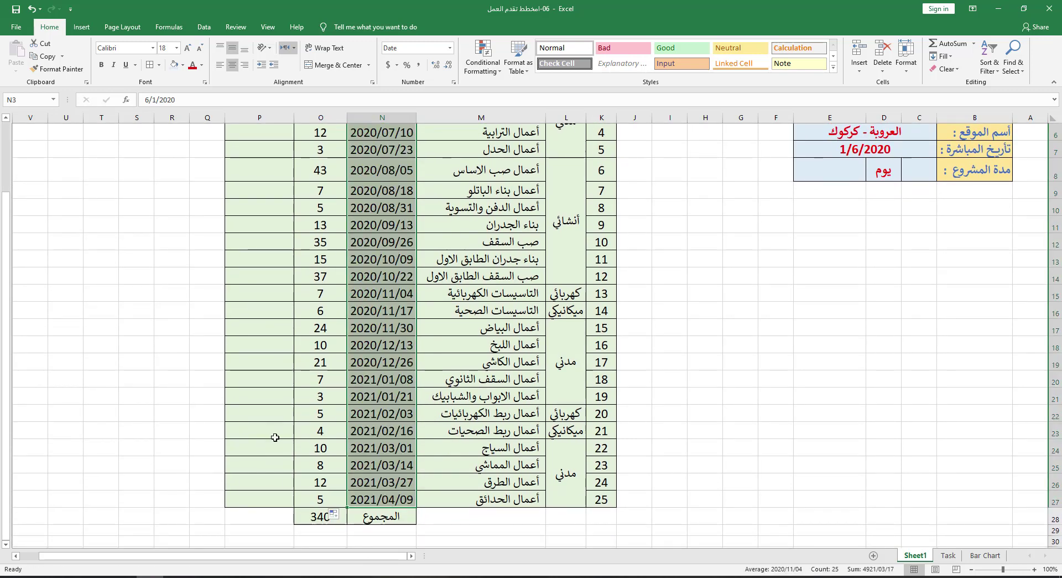
{"action": "left_click", "coordinate": [670, 365]}
{"action": "scroll", "coordinate": [383, 370], "scroll_direction": "up", "scroll_amount": 2}
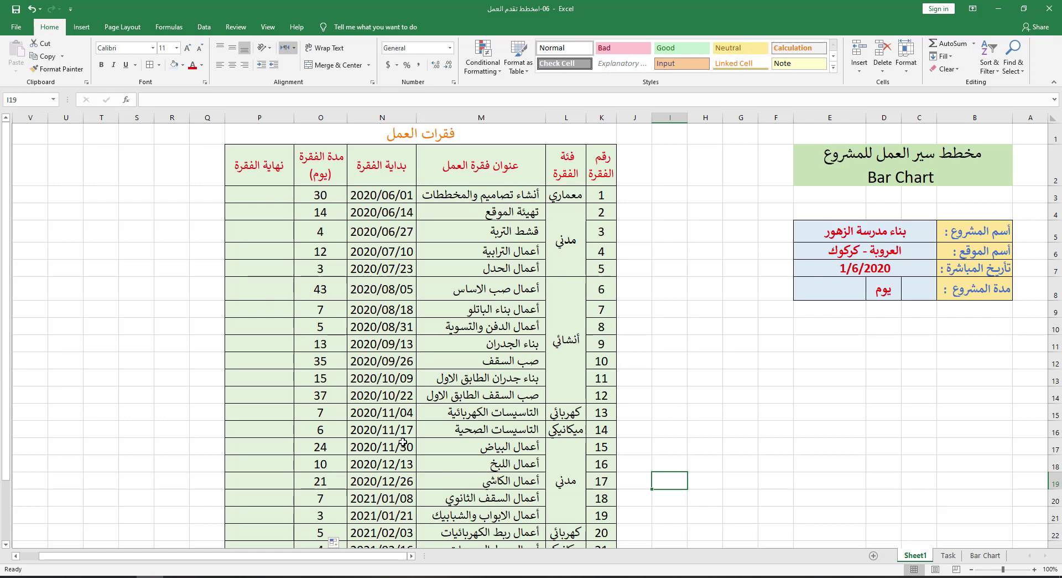
- Change the start date of work item 12 in N14 to 10/1/2020
{"action": "double_click", "coordinate": [402, 399]}
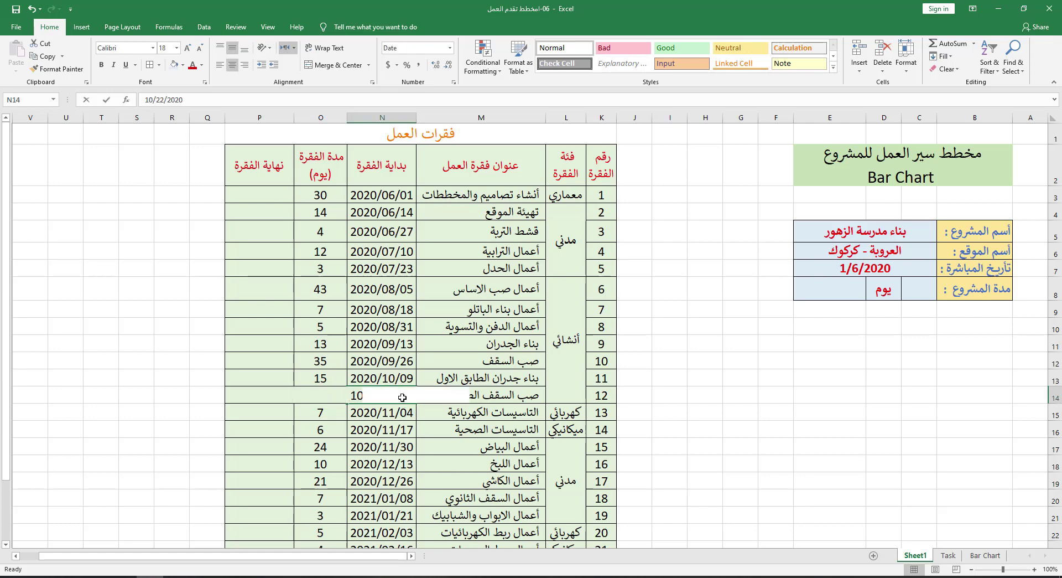
{"action": "double_click", "coordinate": [371, 396]}
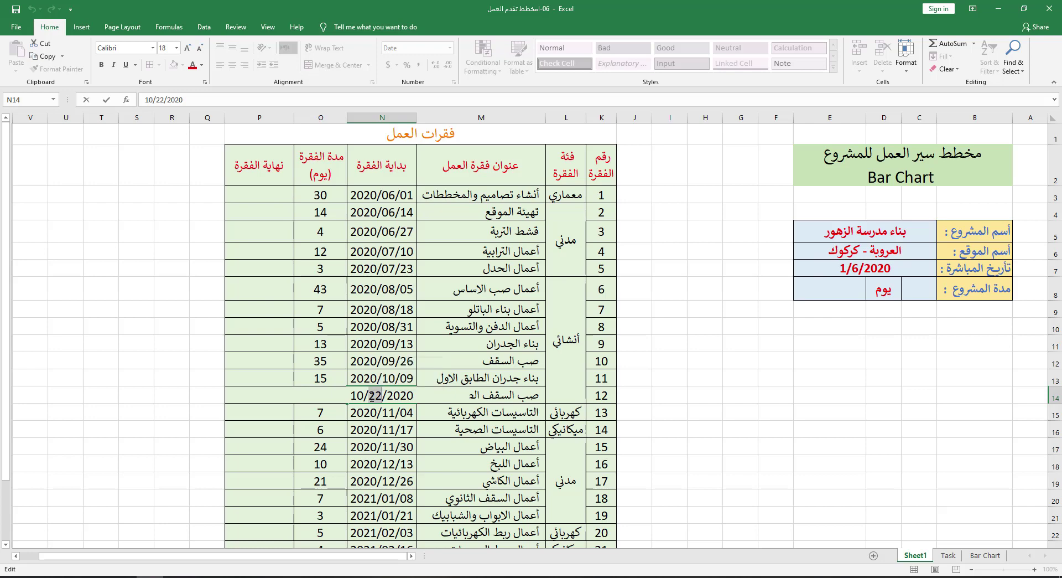
{"action": "type", "text": "1"}
{"action": "key", "text": "Return"}
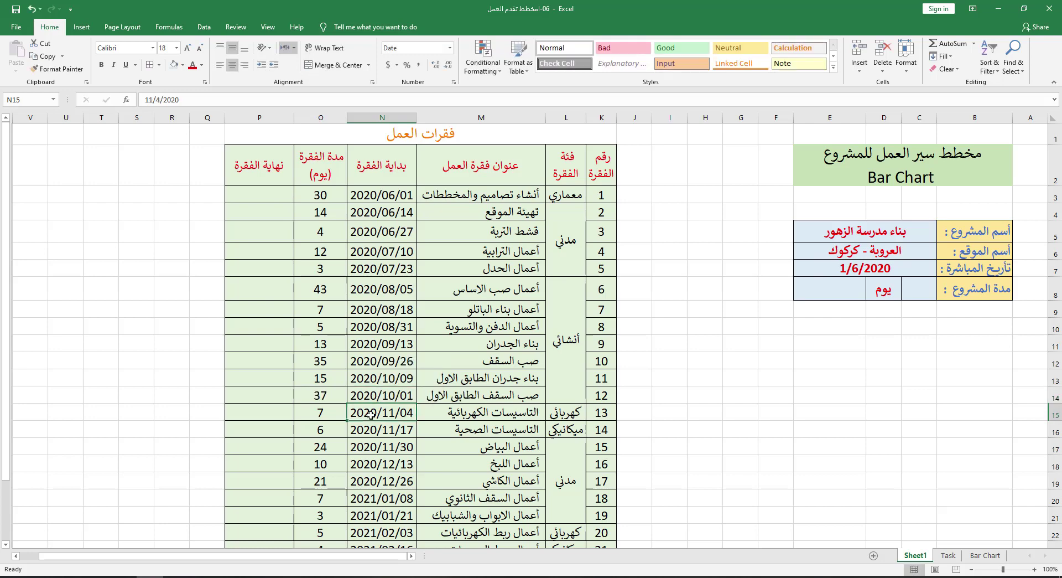
- Change the start date of work item 23 in N25 to 3/3/2021
{"action": "scroll", "coordinate": [383, 453], "scroll_direction": "down", "scroll_amount": 2}
{"action": "double_click", "coordinate": [402, 447]}
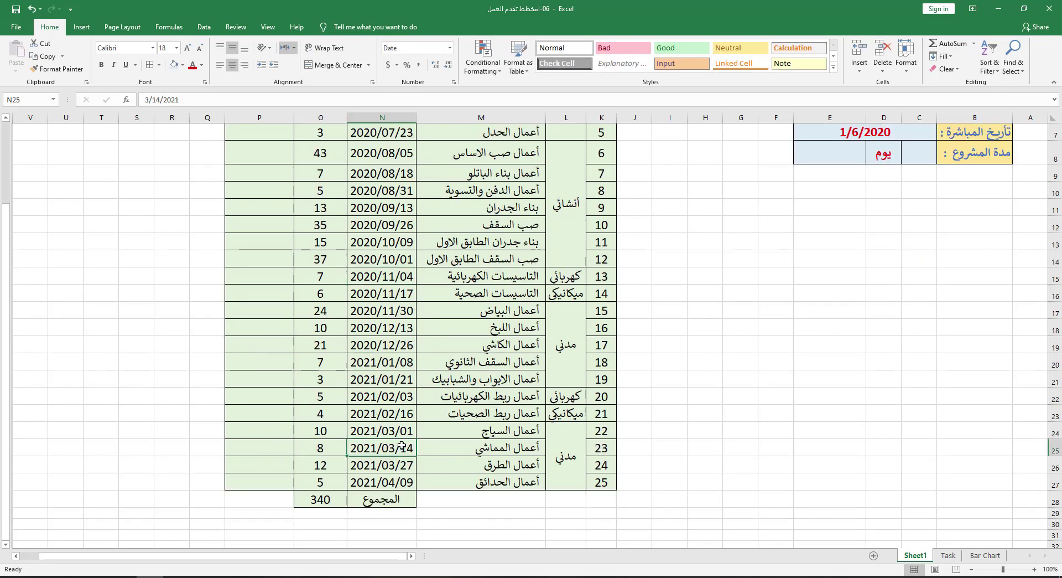
{"action": "double_click", "coordinate": [378, 448]}
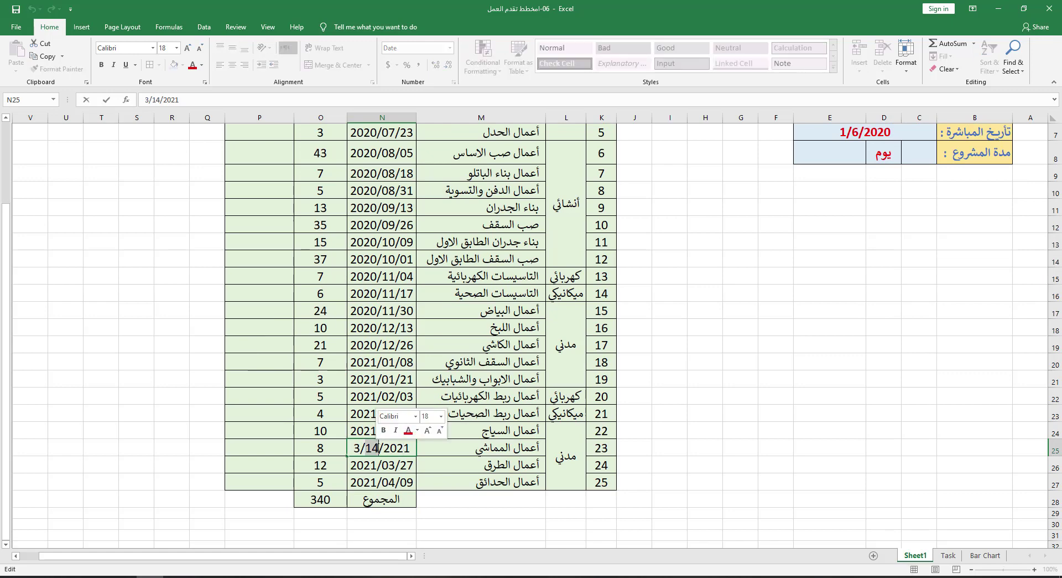
{"action": "type", "text": "3"}
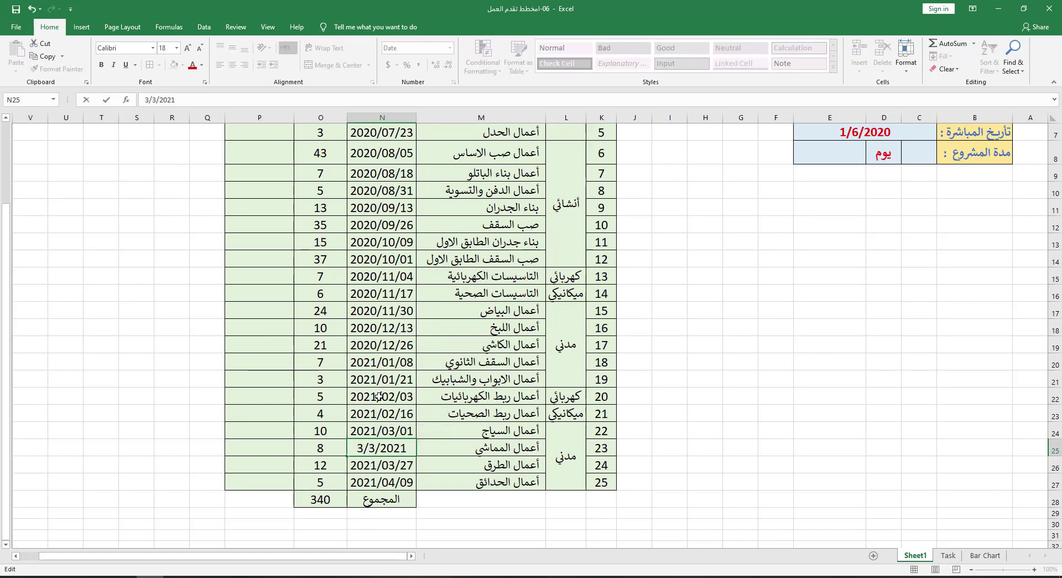
{"action": "left_click", "coordinate": [380, 397]}
- Calculate the first work item's end date in P3 by adding its duration to its start date with =N3+O3
{"action": "scroll", "coordinate": [307, 402], "scroll_direction": "up", "scroll_amount": 2}
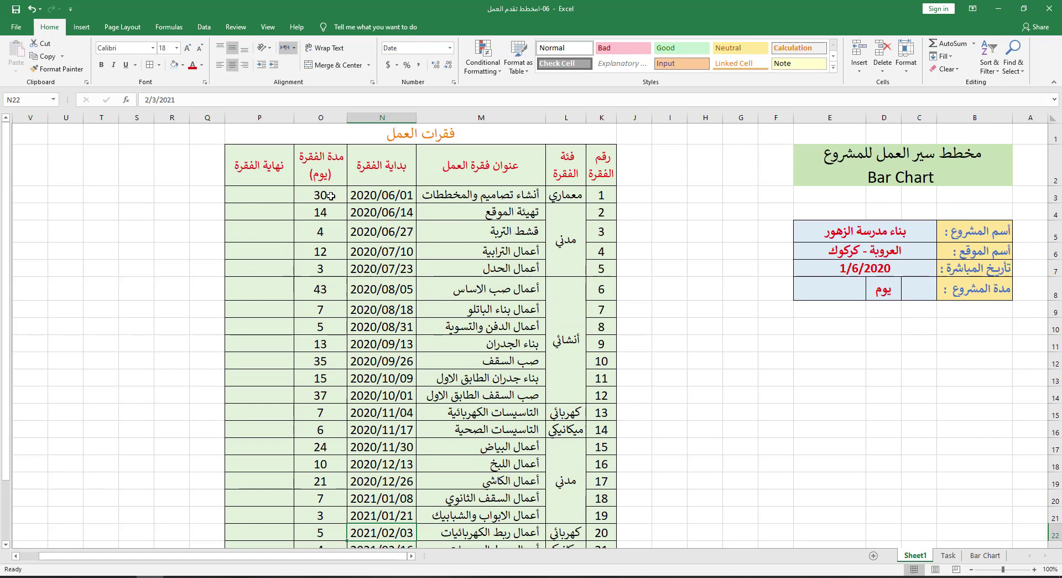
{"action": "left_click_drag", "start_coordinate": [331, 195], "coordinate": [321, 309]}
{"action": "left_click_drag", "start_coordinate": [317, 359], "coordinate": [320, 548]}
{"action": "scroll", "coordinate": [258, 455], "scroll_direction": "up", "scroll_amount": 2}
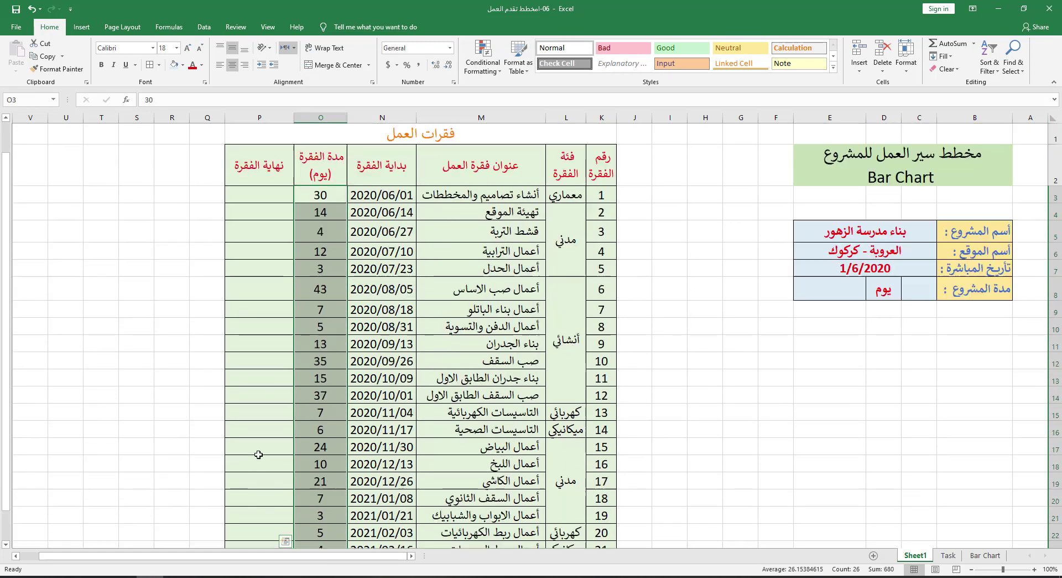
{"action": "left_click", "coordinate": [260, 195]}
{"action": "type", "text": "="}
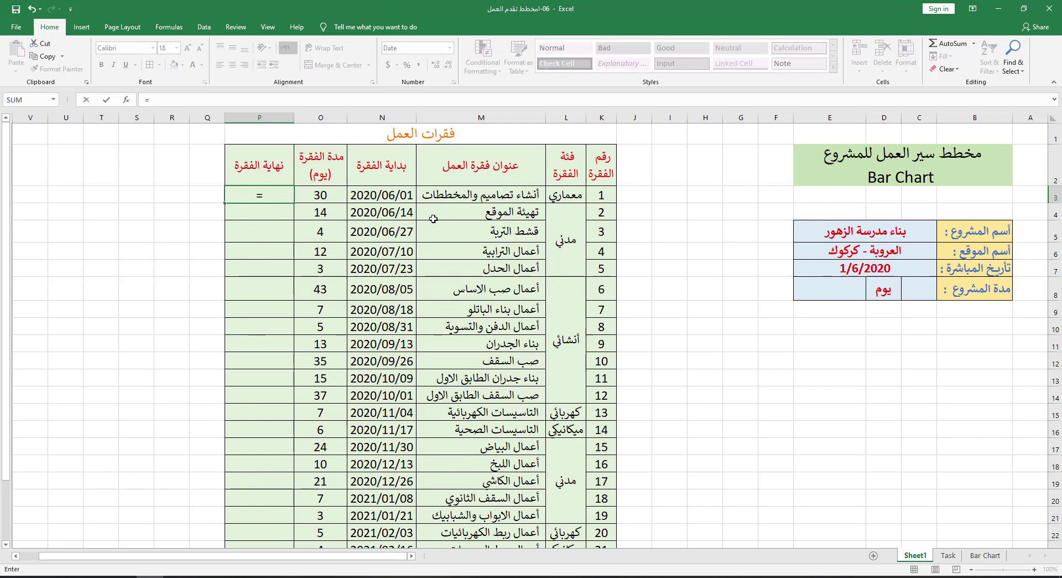
{"action": "left_click", "coordinate": [393, 197]}
{"action": "type", "text": "+"}
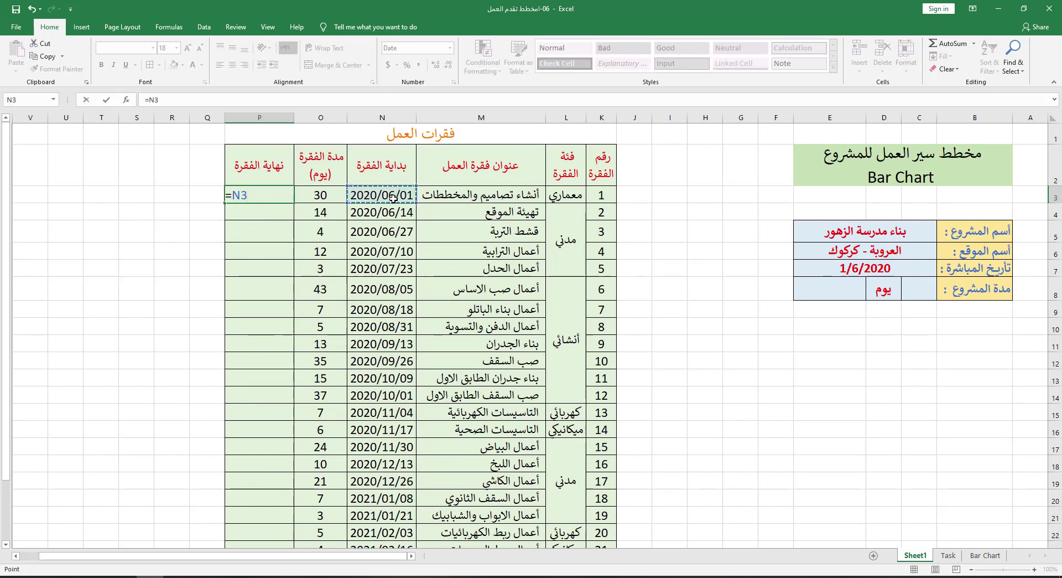
{"action": "left_click", "coordinate": [320, 195]}
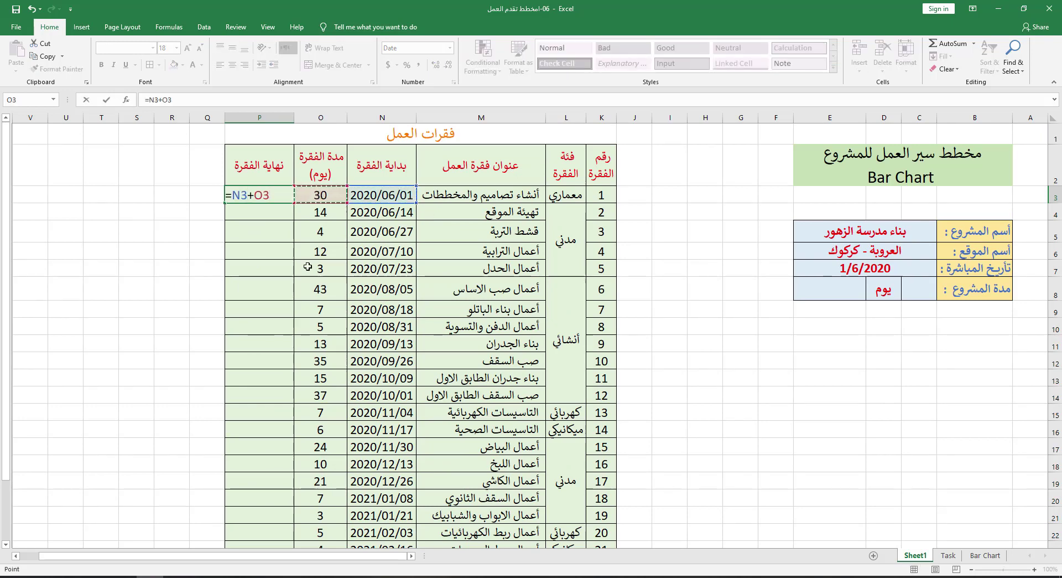
{"action": "key", "text": "Return"}
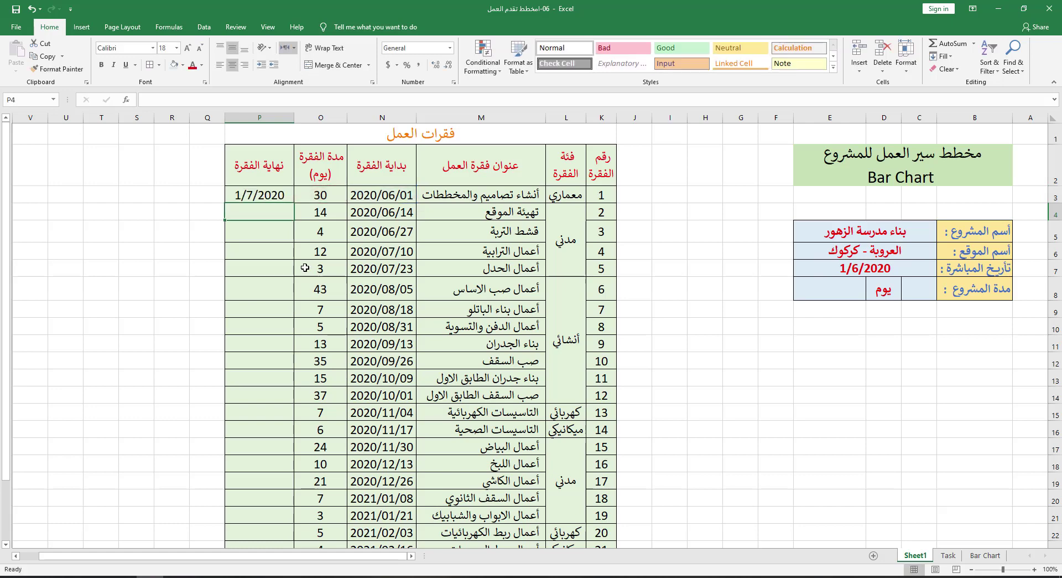
- Copy the date format of N3 onto P3 and fill the end-date formula down to P27
{"action": "left_click", "coordinate": [260, 201]}
{"action": "left_click", "coordinate": [366, 197]}
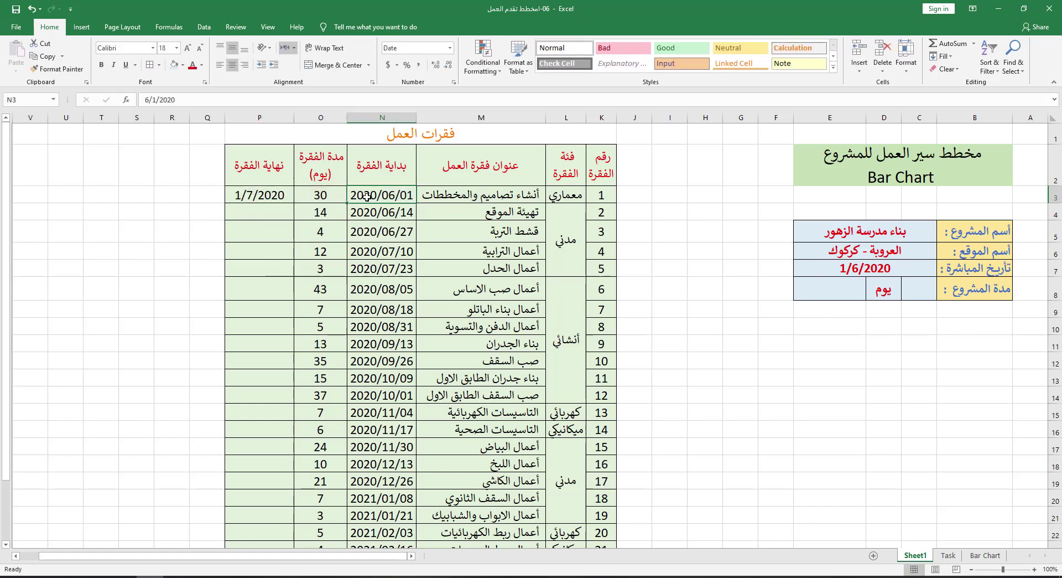
{"action": "left_click", "coordinate": [57, 68]}
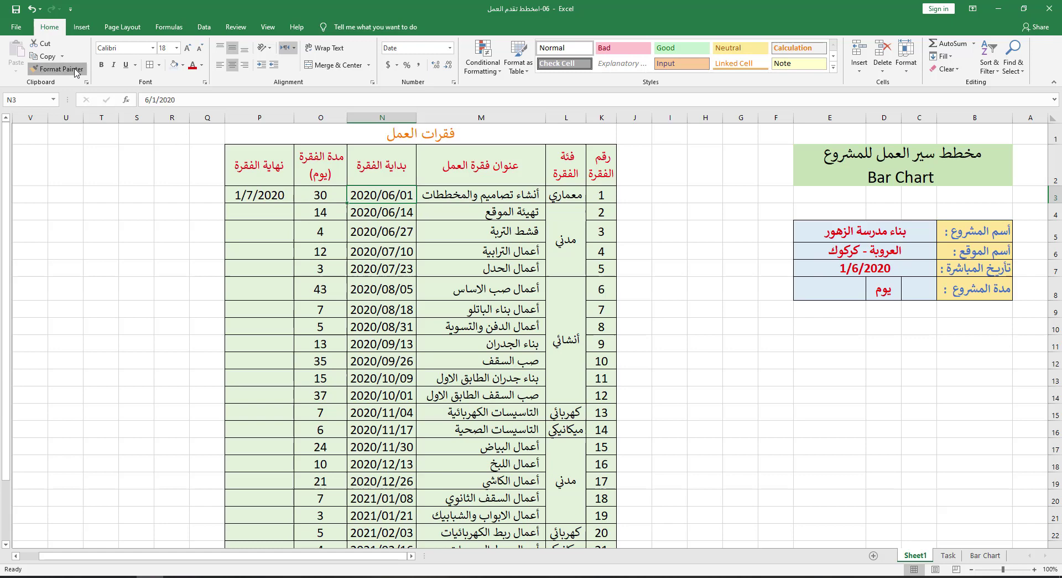
{"action": "left_click", "coordinate": [256, 196]}
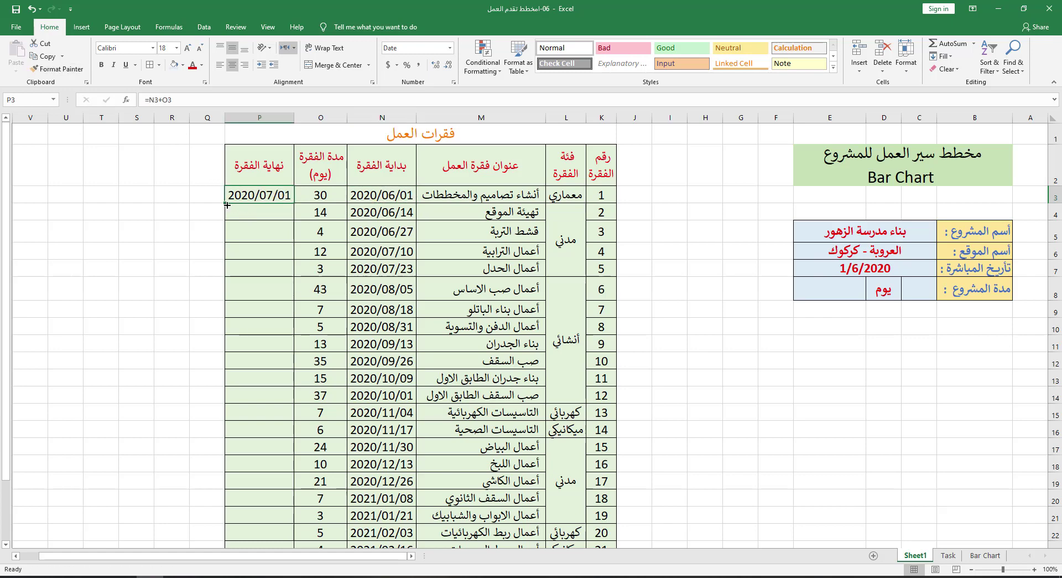
{"action": "double_click", "coordinate": [227, 204]}
{"action": "scroll", "coordinate": [214, 282], "scroll_direction": "down", "scroll_amount": 3}
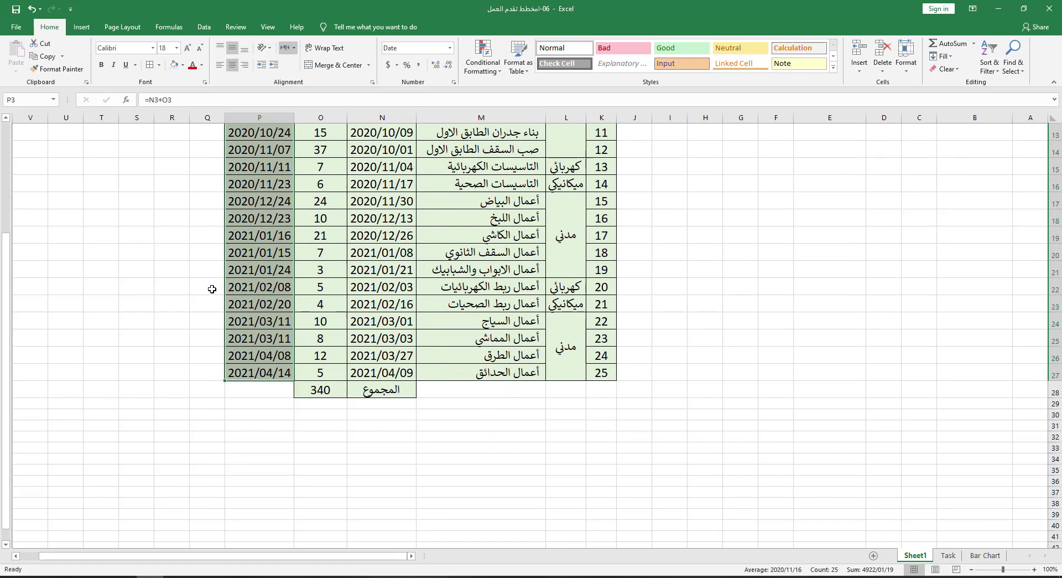
{"action": "scroll", "coordinate": [211, 288], "scroll_direction": "up", "scroll_amount": 2}
{"action": "left_click", "coordinate": [189, 282]}
{"action": "scroll", "coordinate": [194, 282], "scroll_direction": "up", "scroll_amount": 1}
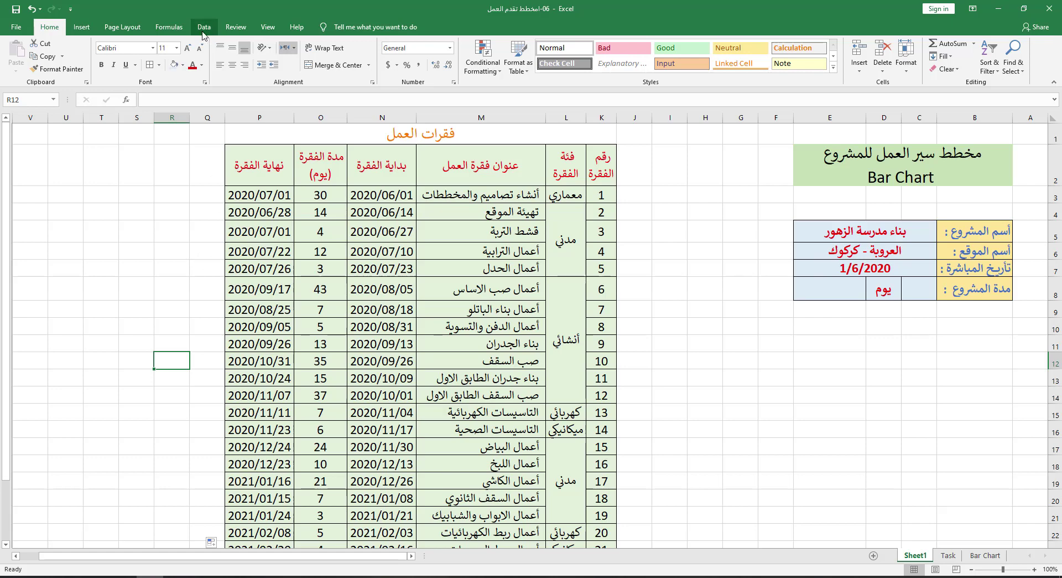
- Insert an empty 2-D stacked bar chart, enlarge it, and place it below the project information table
{"action": "left_click", "coordinate": [82, 28]}
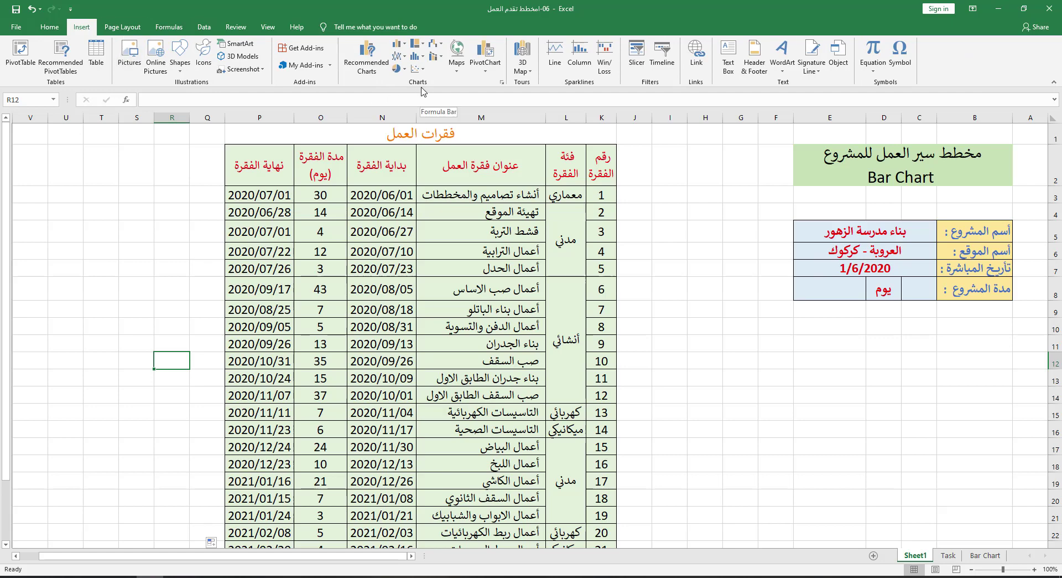
{"action": "left_click", "coordinate": [404, 52]}
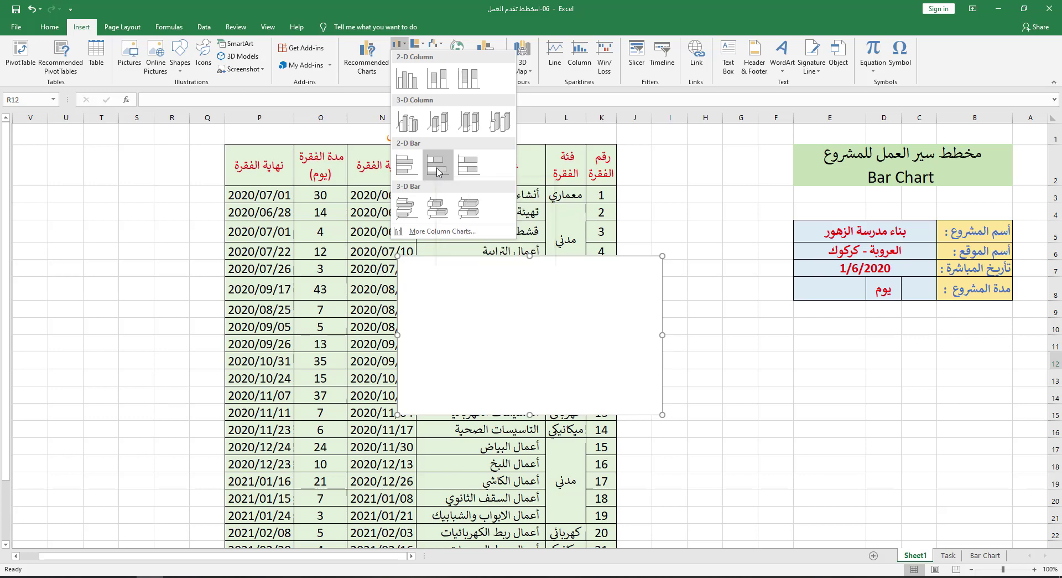
{"action": "left_click", "coordinate": [439, 172]}
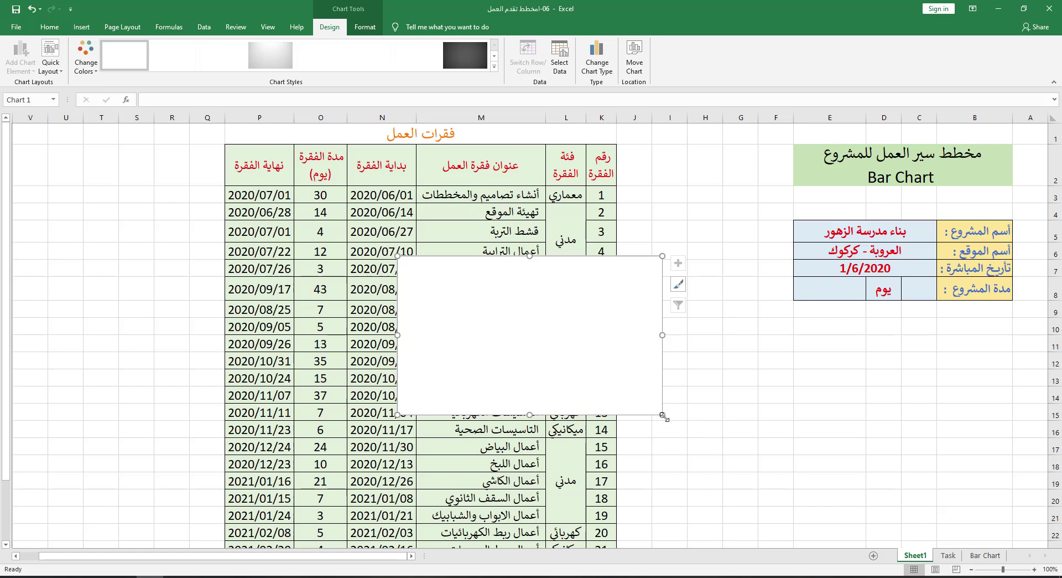
{"action": "left_click_drag", "start_coordinate": [664, 416], "coordinate": [841, 496]}
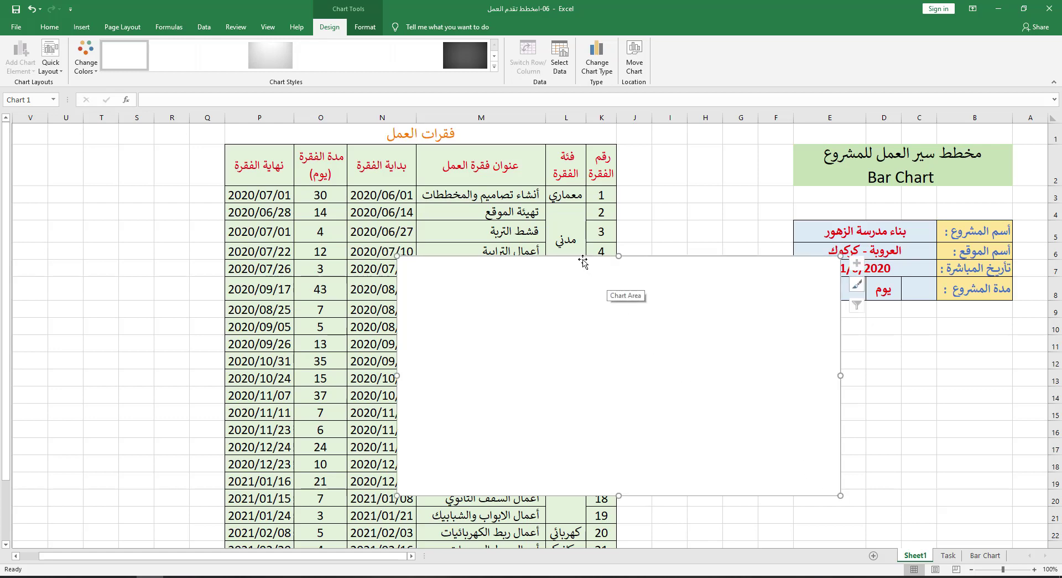
{"action": "left_click_drag", "start_coordinate": [583, 260], "coordinate": [805, 331]}
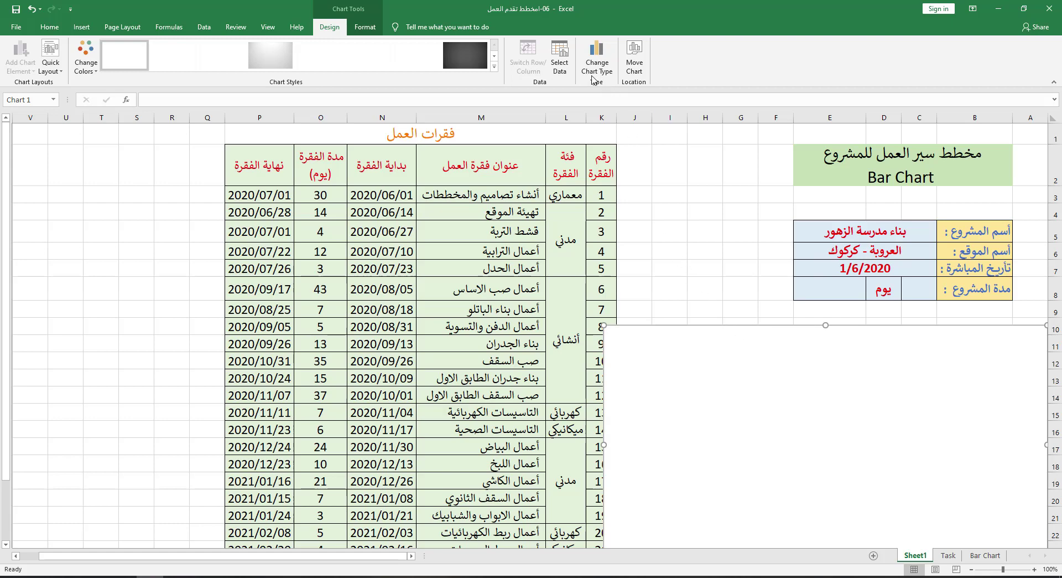
- Add a start-date series to the chart, with its name from N2 and its values from N3:N27
{"action": "left_click", "coordinate": [561, 61]}
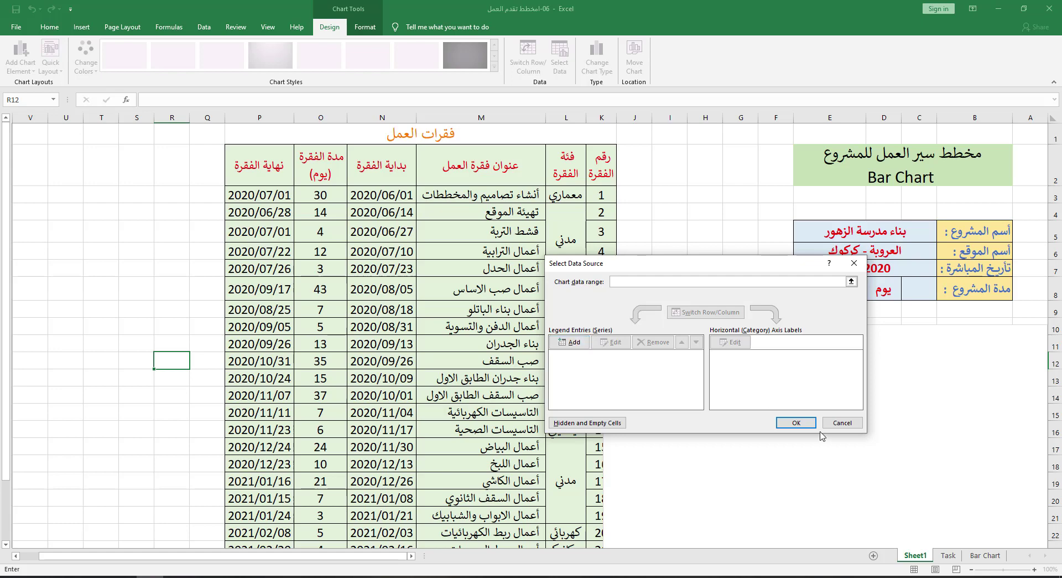
{"action": "left_click", "coordinate": [841, 423]}
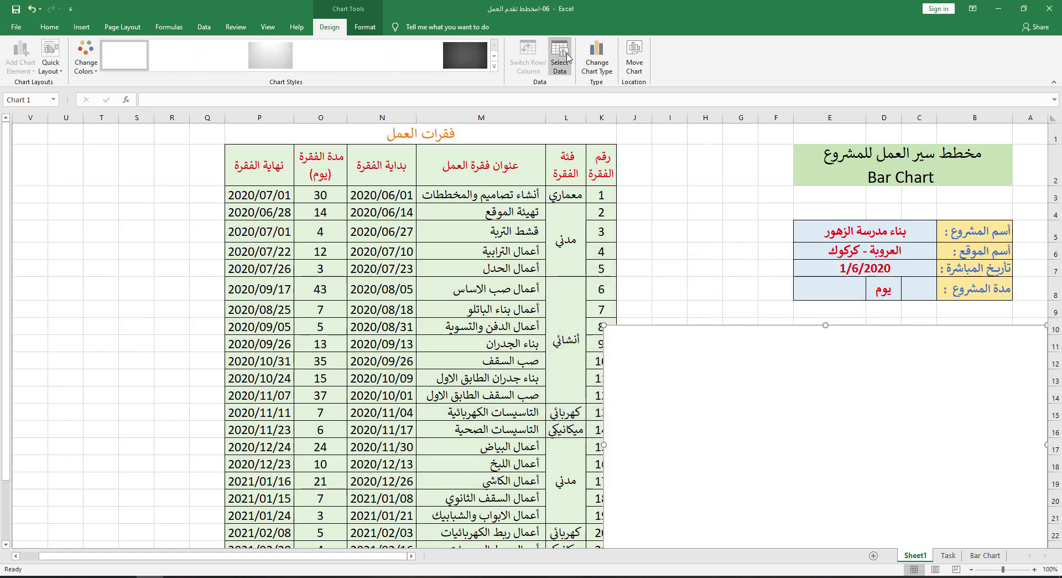
{"action": "left_click", "coordinate": [561, 65]}
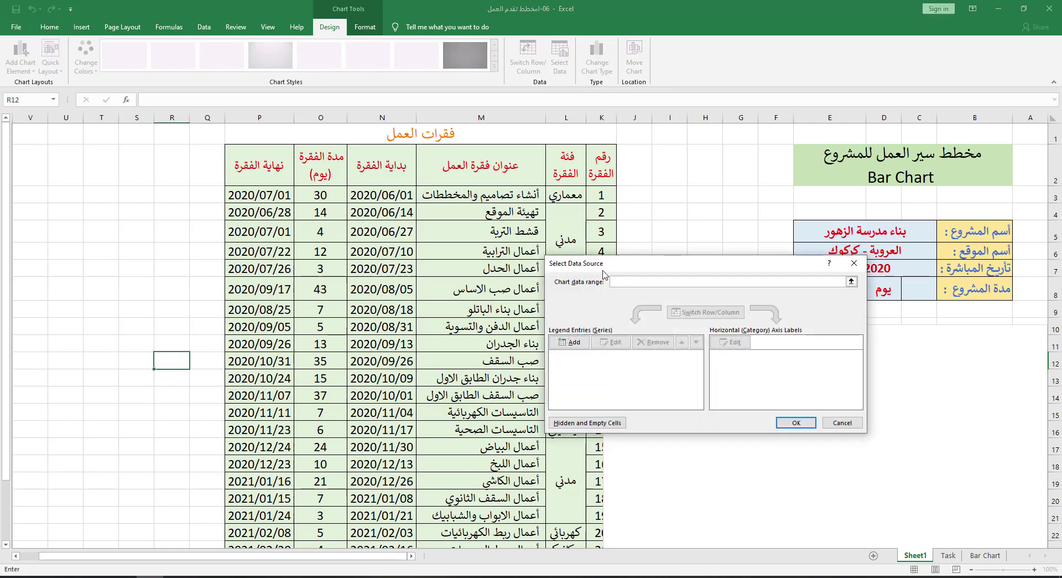
{"action": "left_click", "coordinate": [575, 342]}
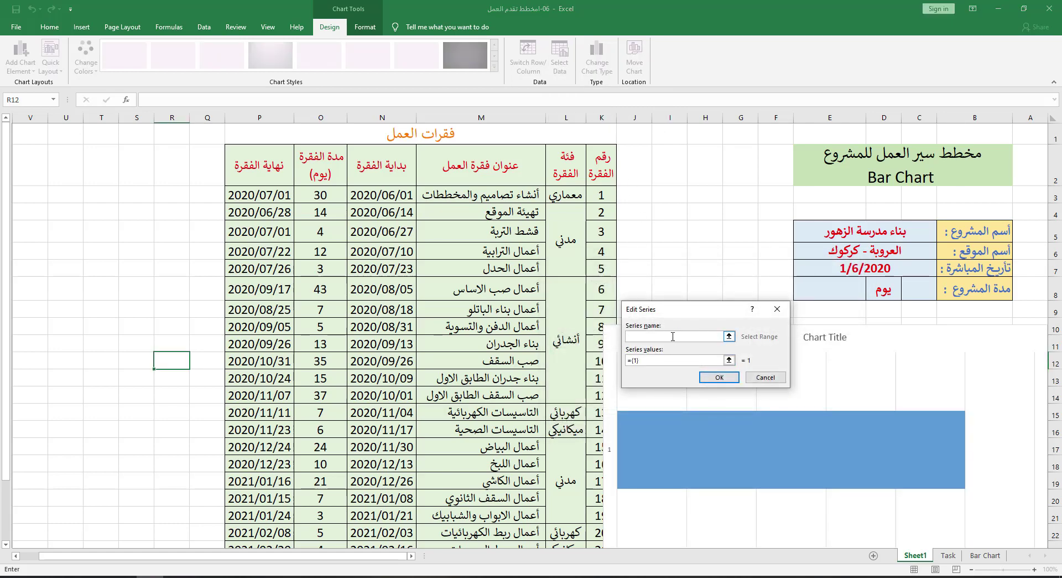
{"action": "left_click", "coordinate": [730, 336]}
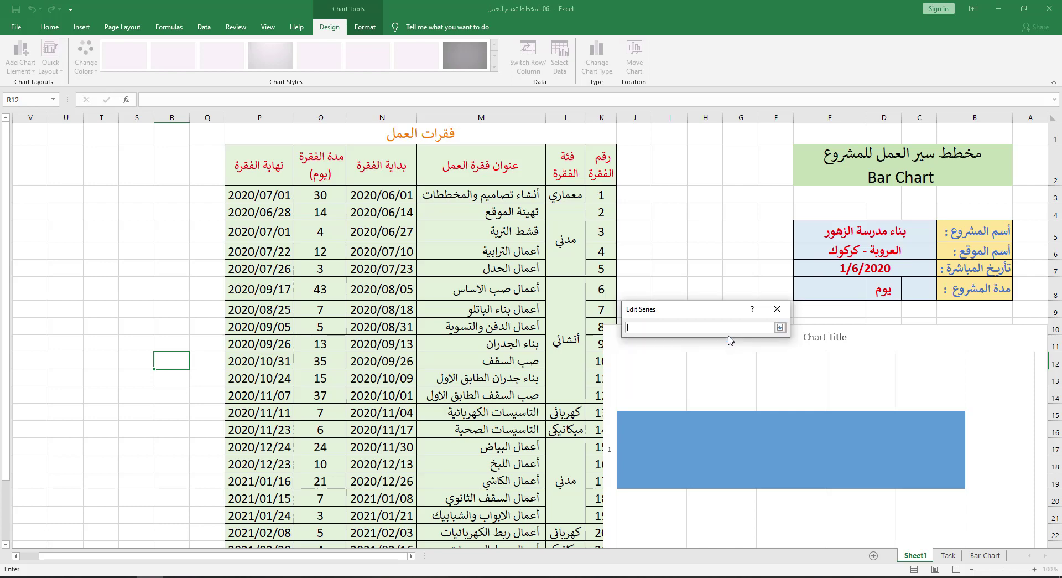
{"action": "left_click", "coordinate": [382, 166]}
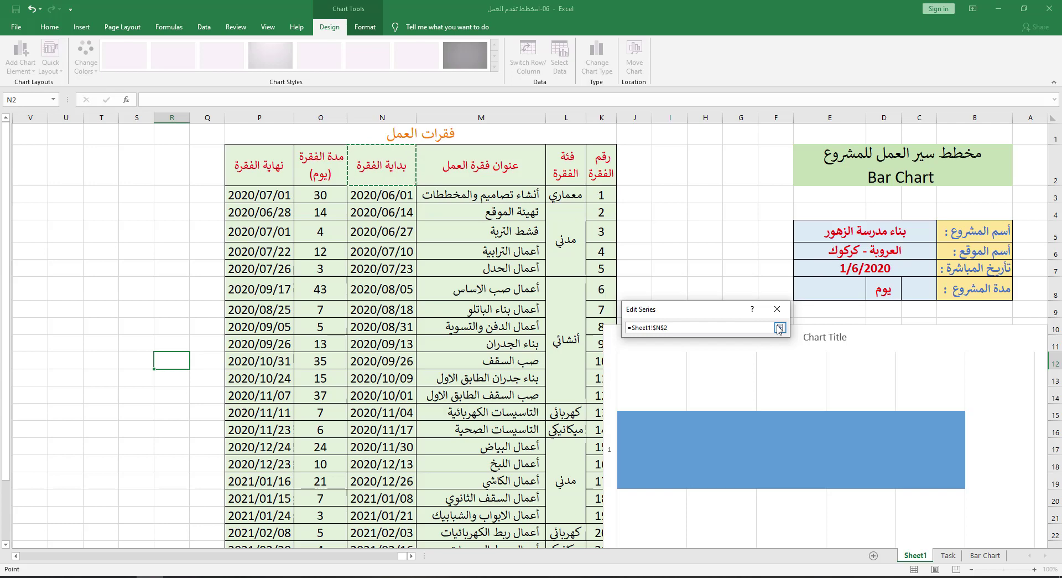
{"action": "left_click", "coordinate": [780, 328]}
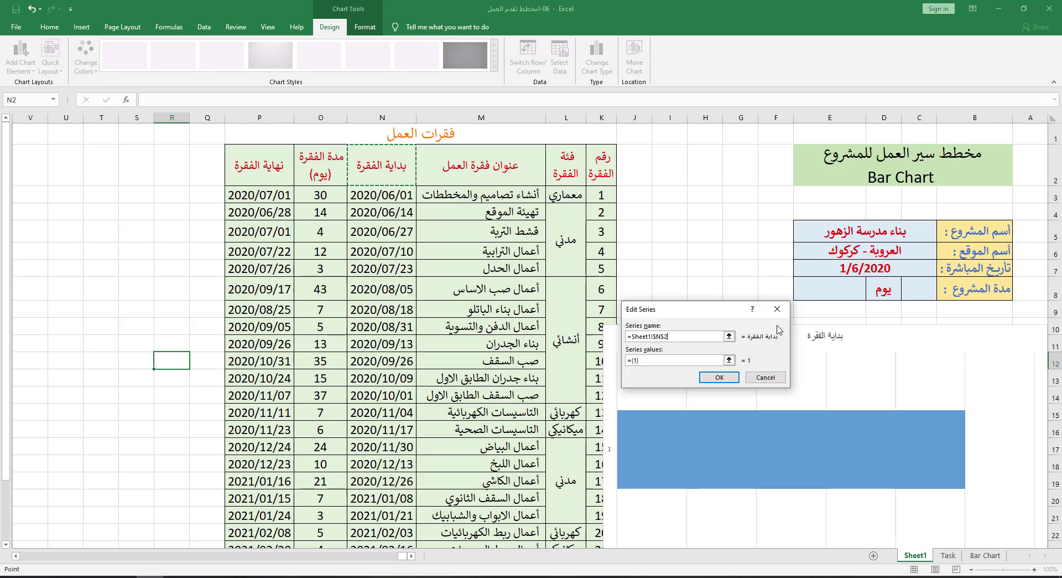
{"action": "left_click", "coordinate": [729, 360]}
{"action": "left_click_drag", "start_coordinate": [387, 195], "coordinate": [389, 505]}
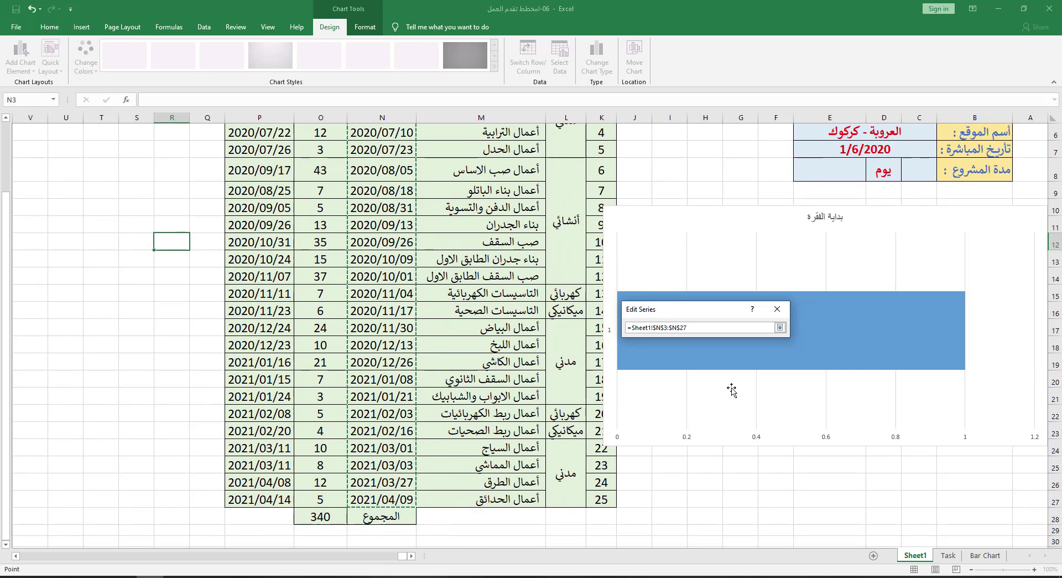
{"action": "left_click", "coordinate": [780, 327]}
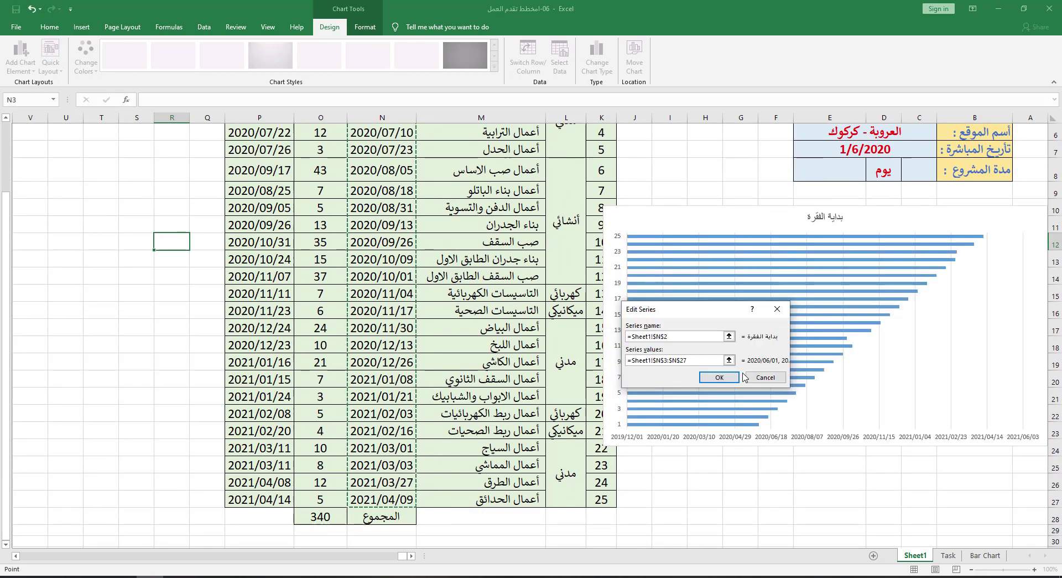
{"action": "left_click", "coordinate": [722, 376]}
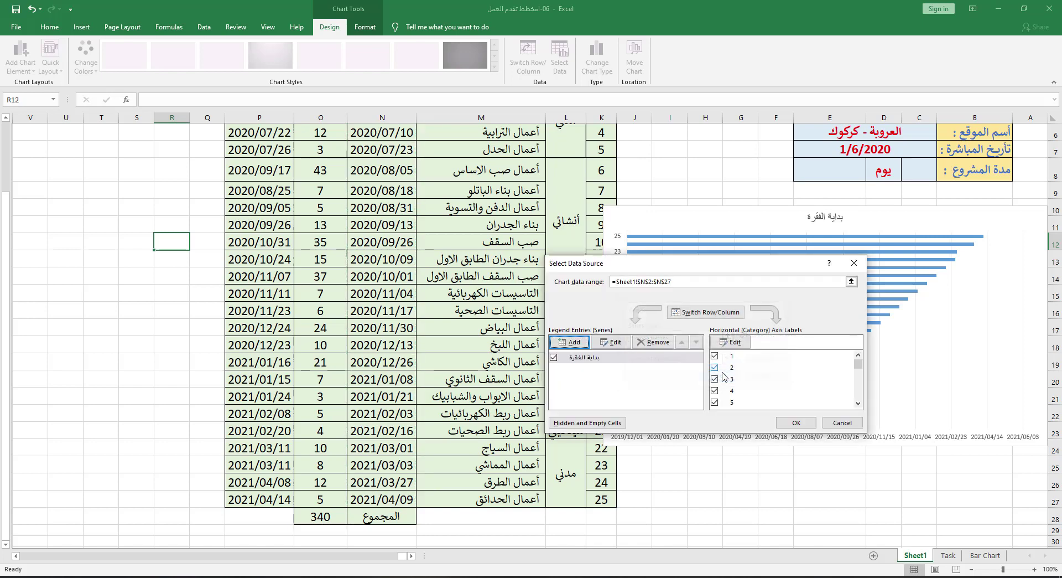
- Set the chart's category axis labels to the work categories and item titles in L3:M27
{"action": "left_click", "coordinate": [734, 342]}
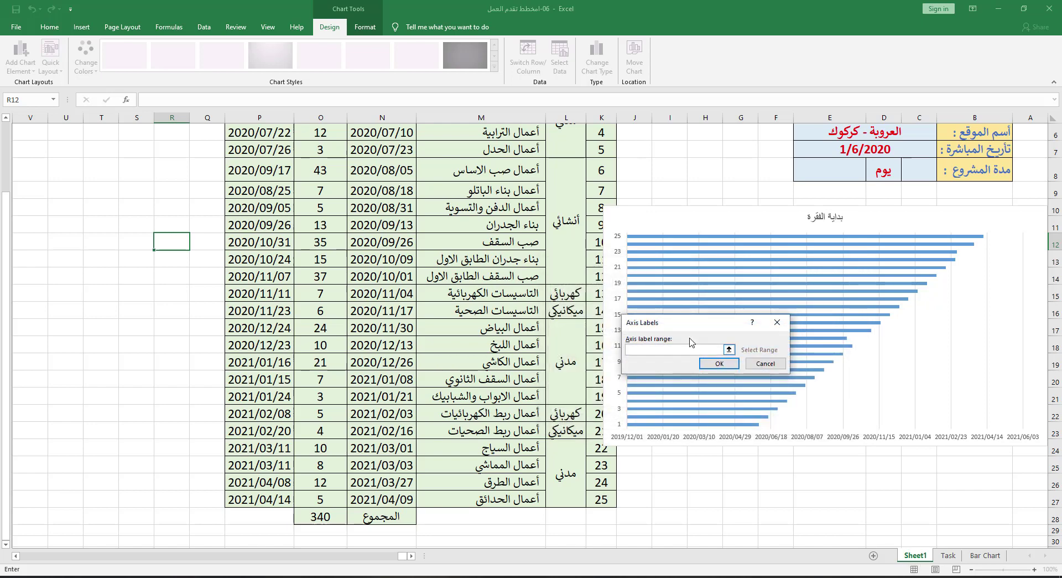
{"action": "scroll", "coordinate": [556, 314], "scroll_direction": "up", "scroll_amount": 2}
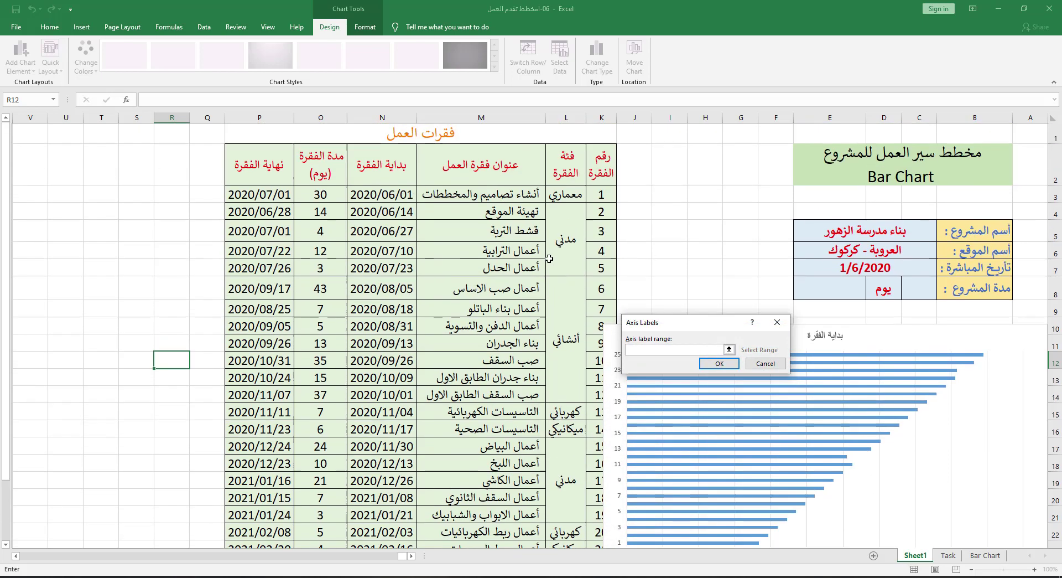
{"action": "left_click_drag", "start_coordinate": [565, 201], "coordinate": [484, 499]}
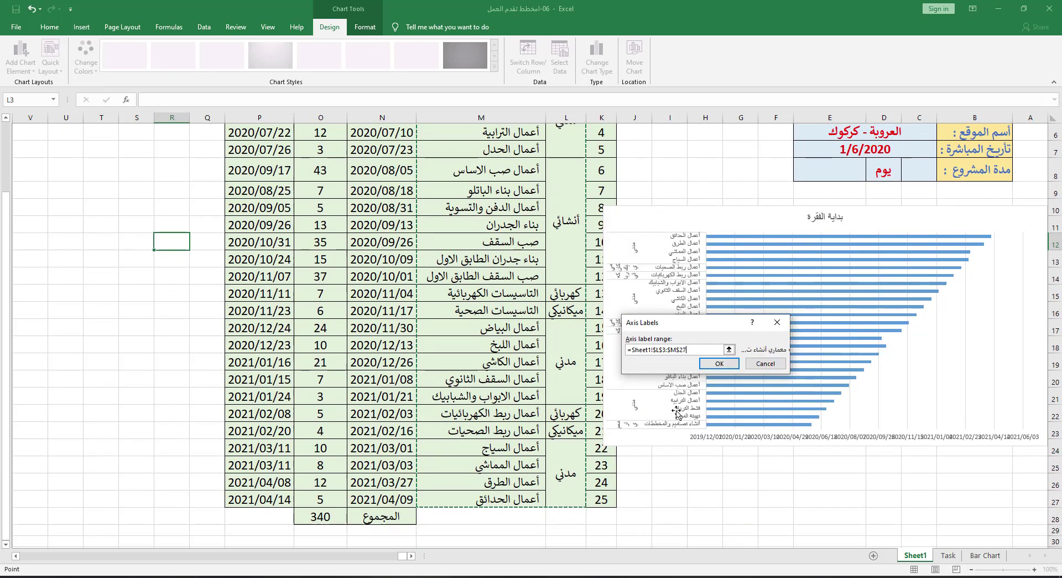
{"action": "left_click", "coordinate": [715, 365]}
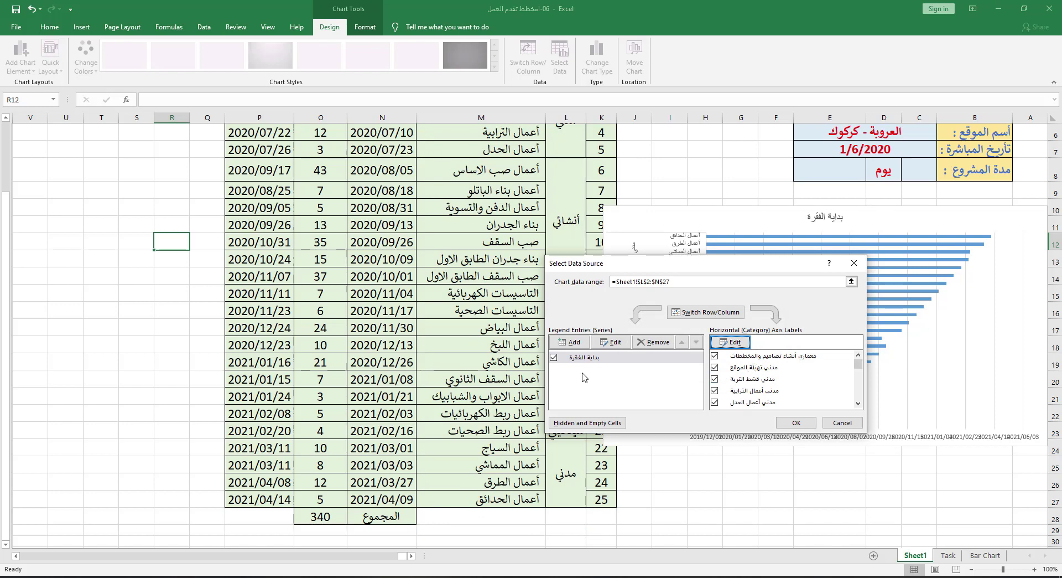
- Add an end-date series to the chart, with its name from P2 and its values from P3:P27
{"action": "left_click", "coordinate": [575, 341]}
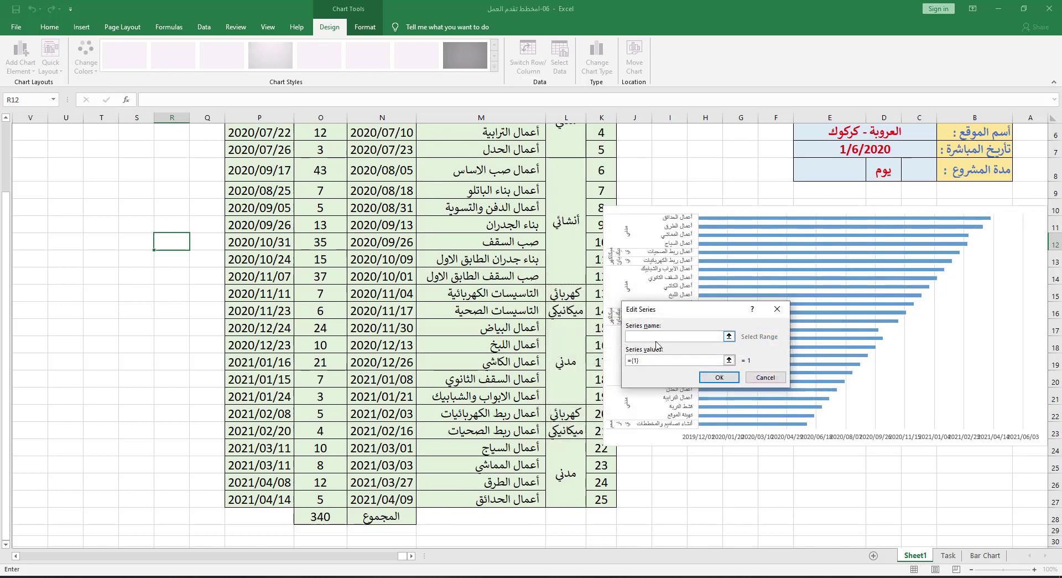
{"action": "left_click", "coordinate": [767, 377]}
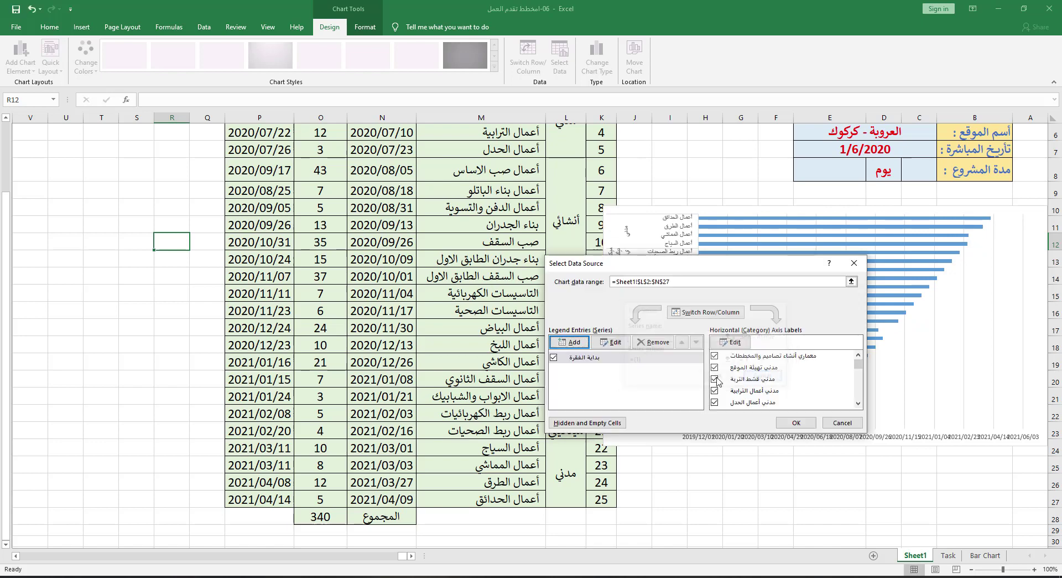
{"action": "left_click", "coordinate": [575, 342]}
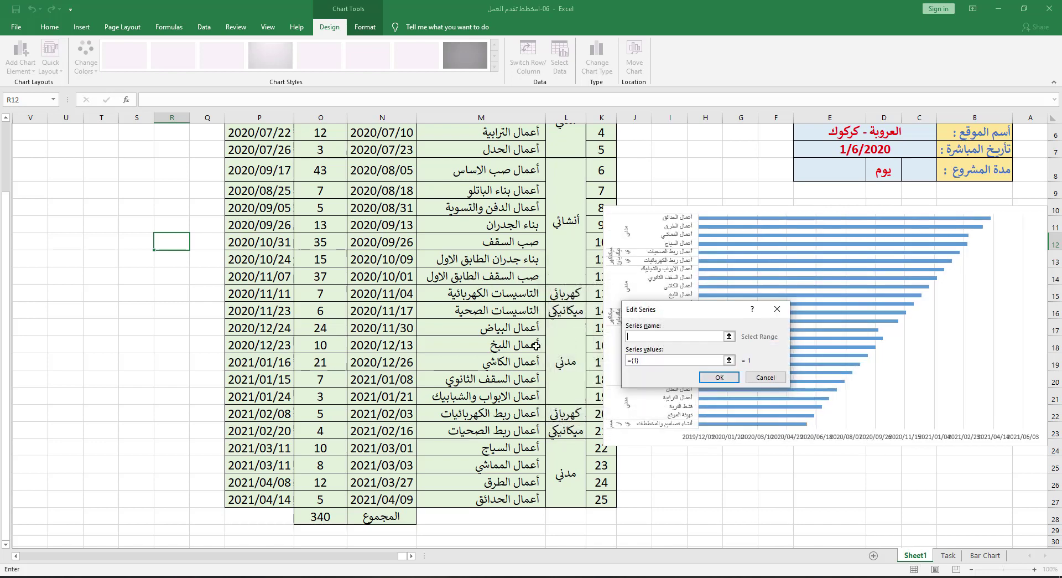
{"action": "scroll", "coordinate": [370, 345], "scroll_direction": "up", "scroll_amount": 2}
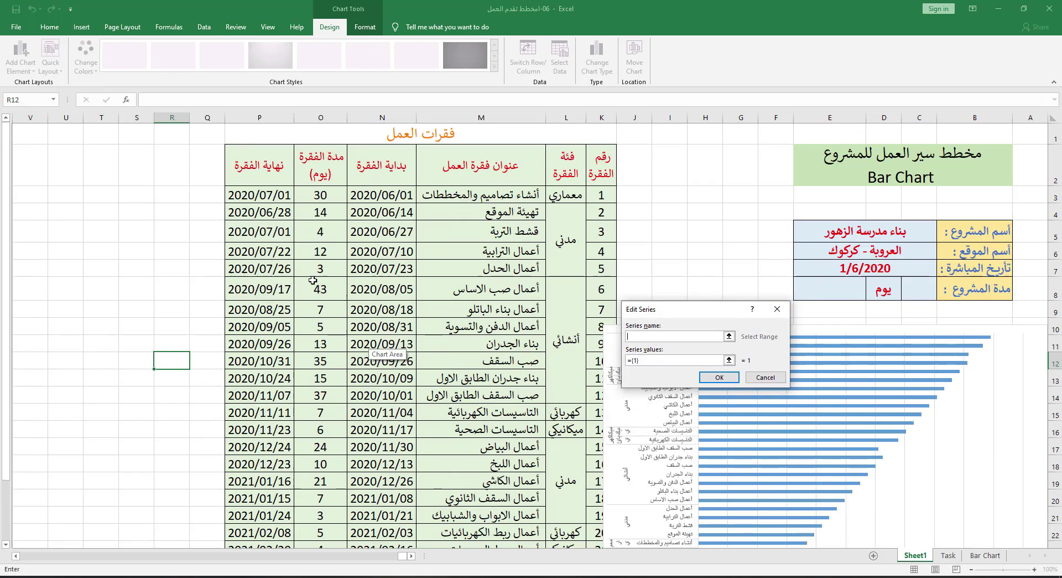
{"action": "left_click", "coordinate": [278, 180]}
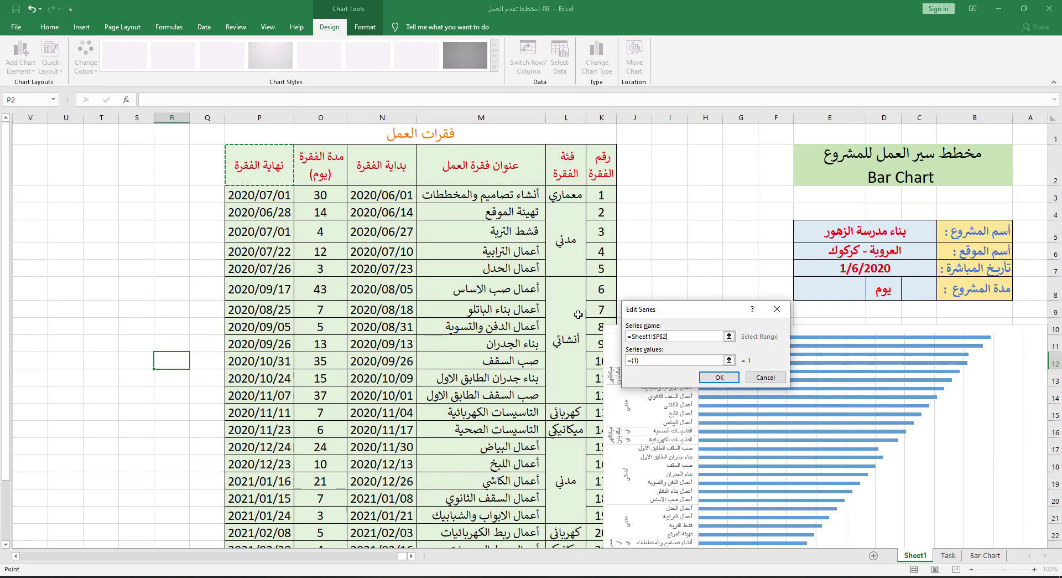
{"action": "left_click", "coordinate": [730, 361]}
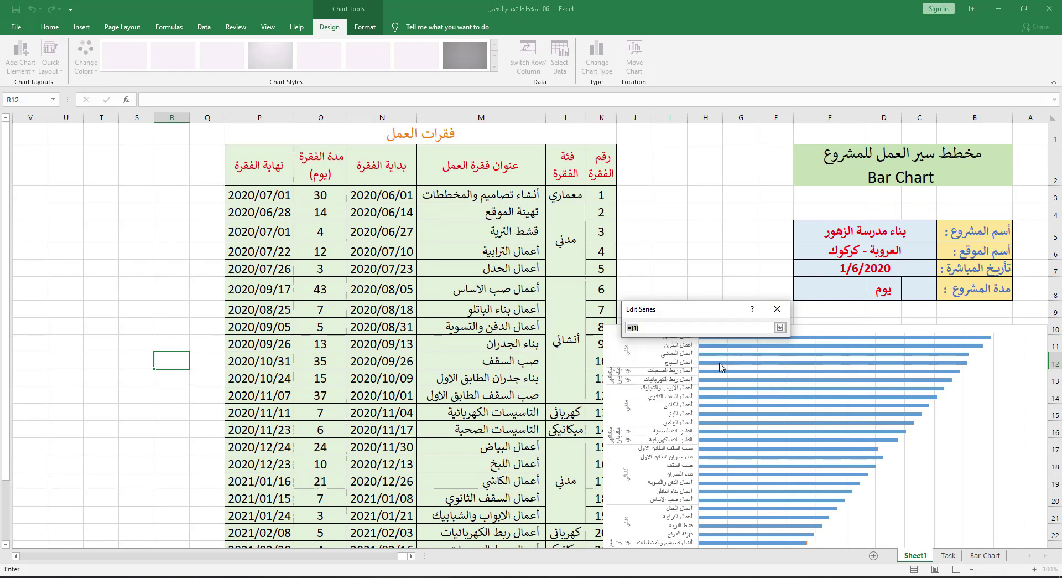
{"action": "left_click_drag", "start_coordinate": [271, 194], "coordinate": [260, 523]}
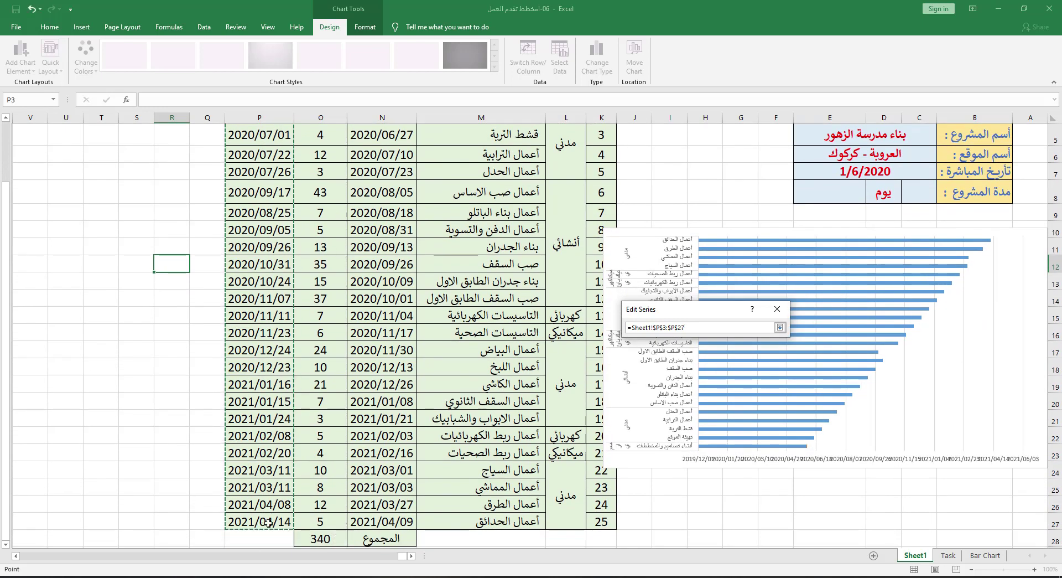
{"action": "left_click", "coordinate": [780, 327]}
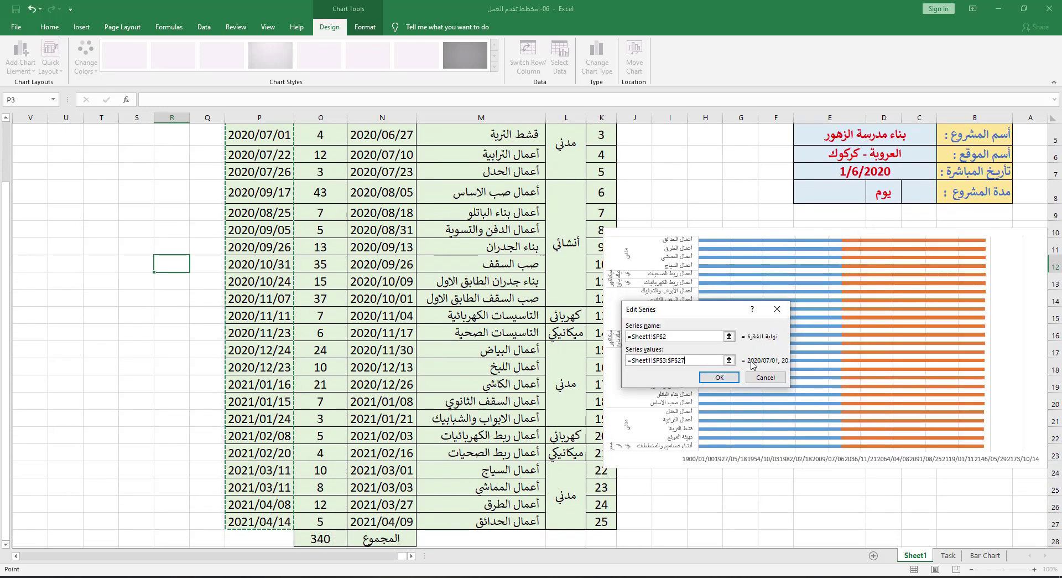
{"action": "left_click", "coordinate": [718, 378]}
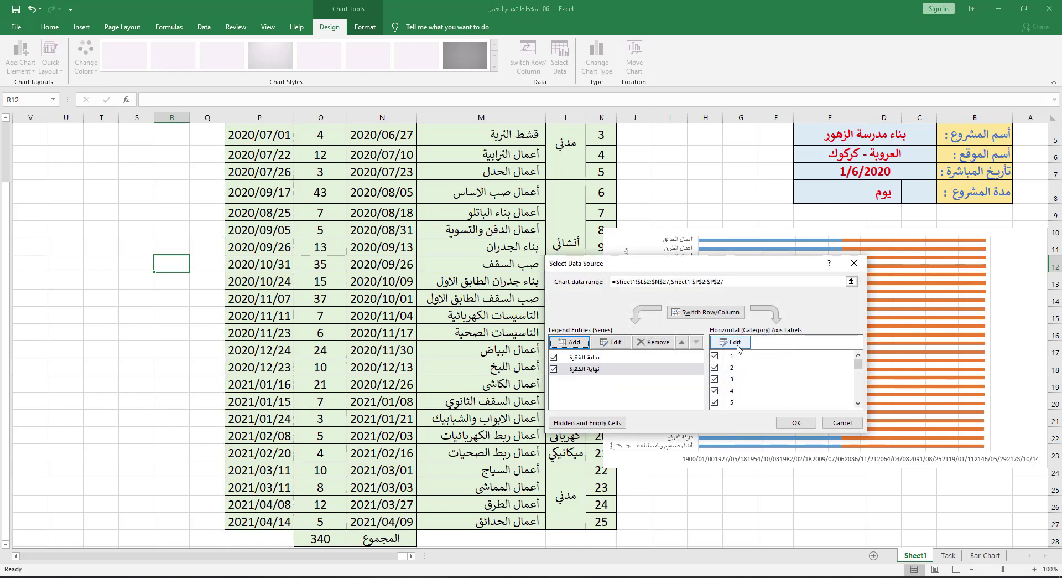
{"action": "left_click", "coordinate": [788, 420]}
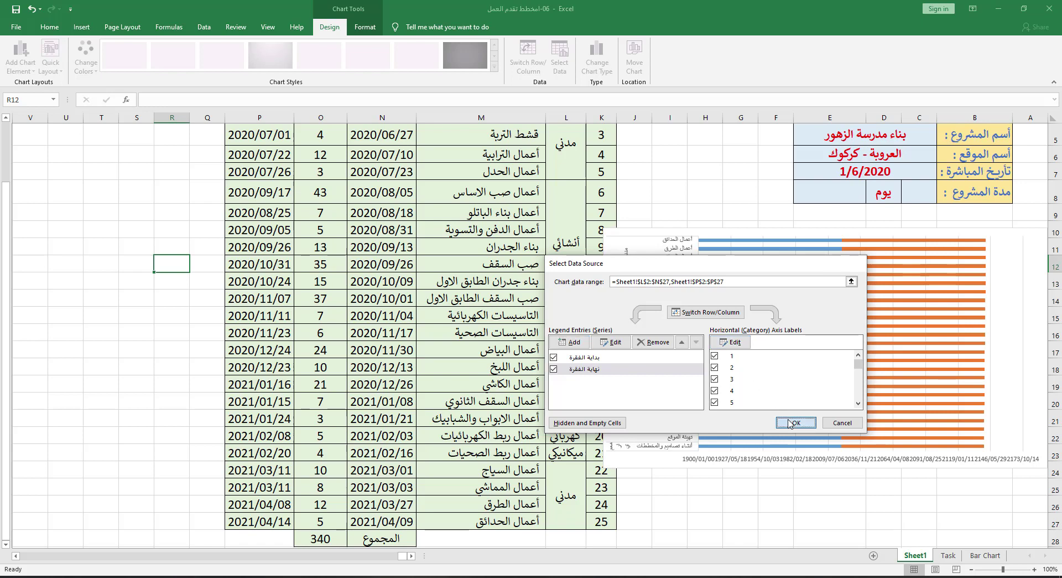
- Try to delete the end-date series from the chart and undo the deletion
{"action": "left_click", "coordinate": [937, 332]}
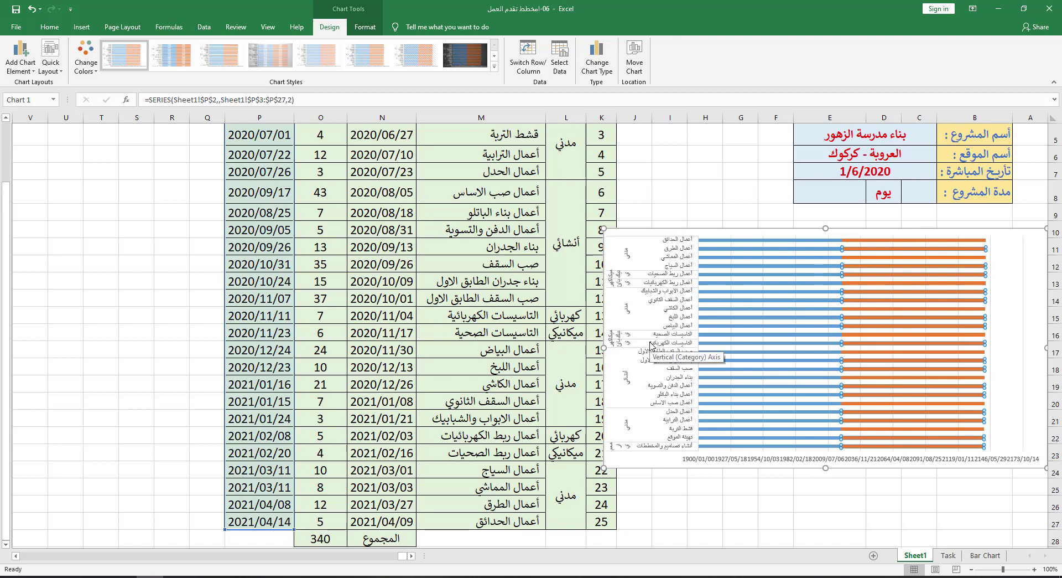
{"action": "key", "text": "Delete"}
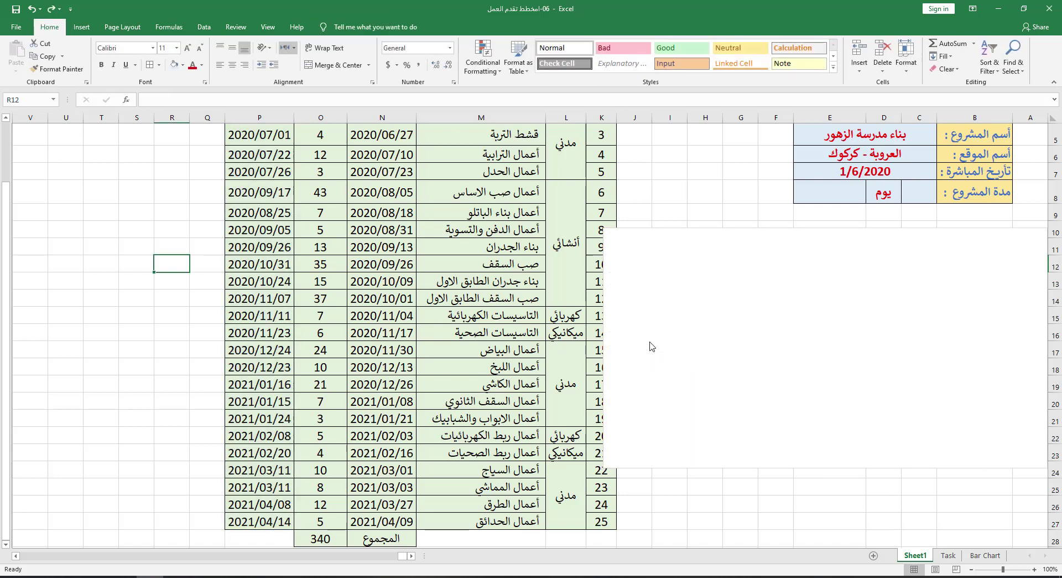
{"action": "left_click", "coordinate": [33, 9]}
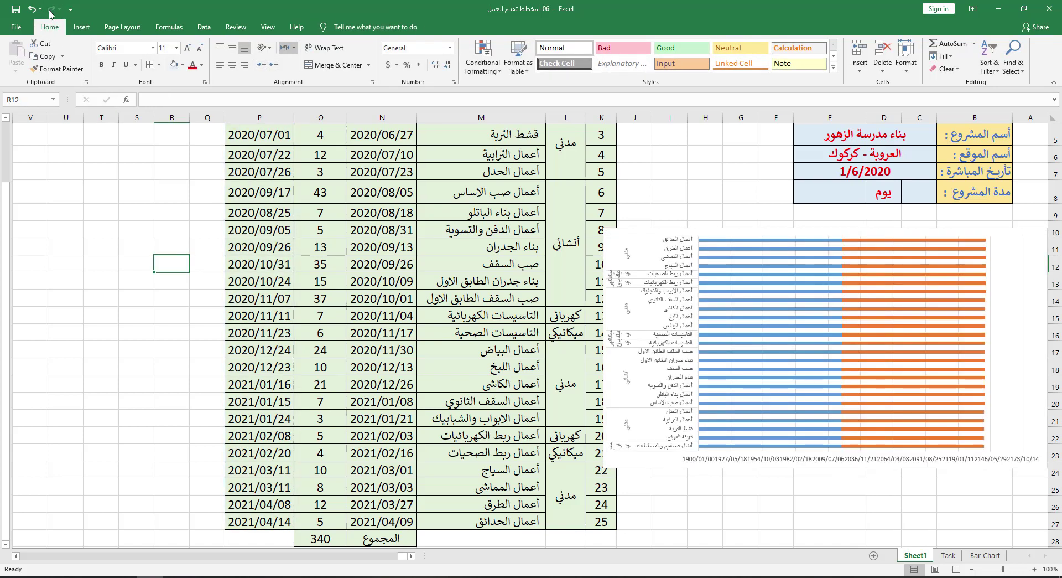
- Change the end-date series' values to the item durations in O3:O27
{"action": "left_click", "coordinate": [999, 279]}
{"action": "left_click", "coordinate": [636, 238]}
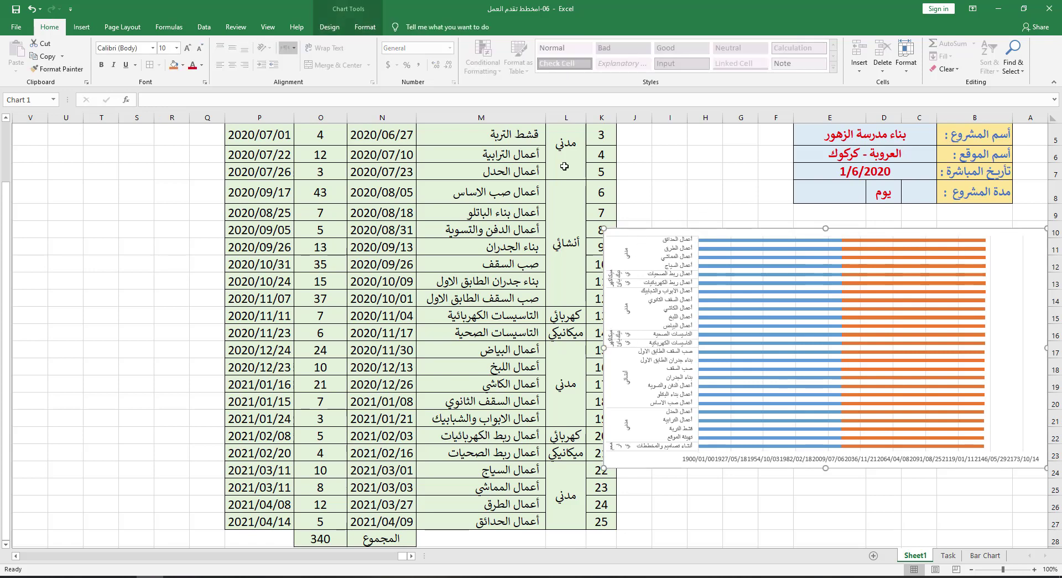
{"action": "left_click", "coordinate": [365, 26]}
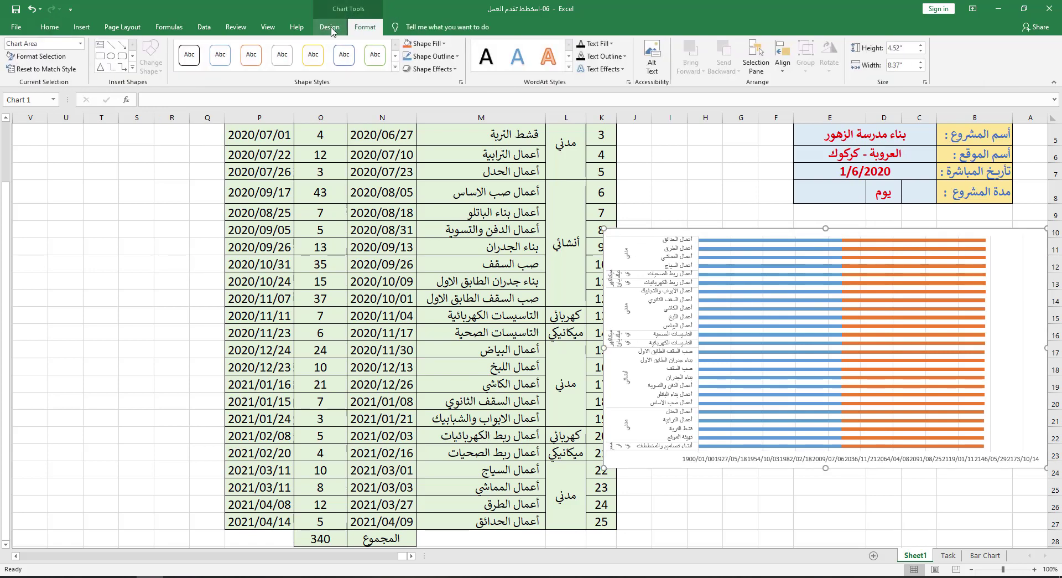
{"action": "left_click", "coordinate": [330, 28]}
{"action": "left_click", "coordinate": [557, 65]}
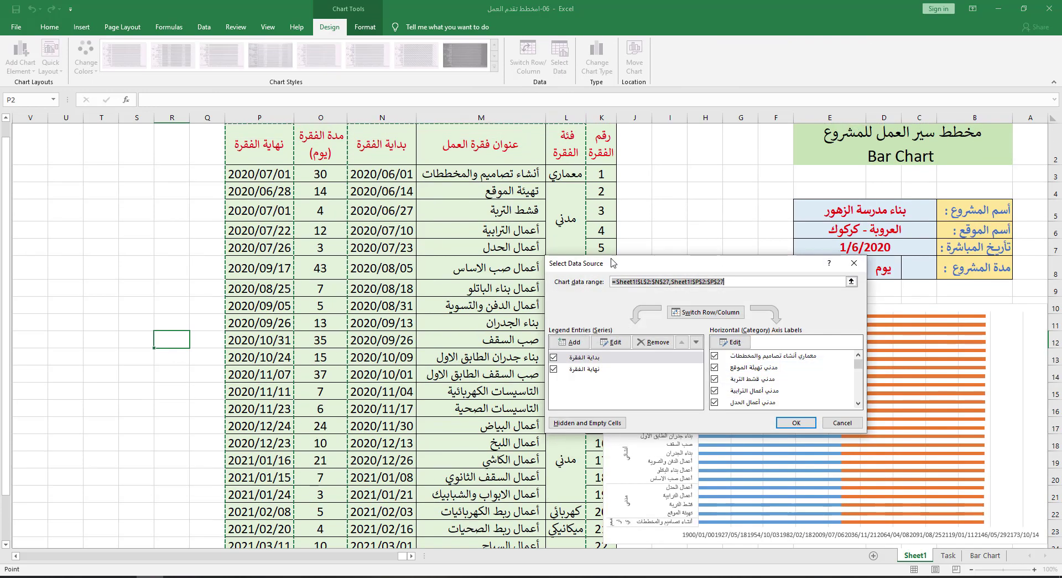
{"action": "left_click", "coordinate": [575, 368]}
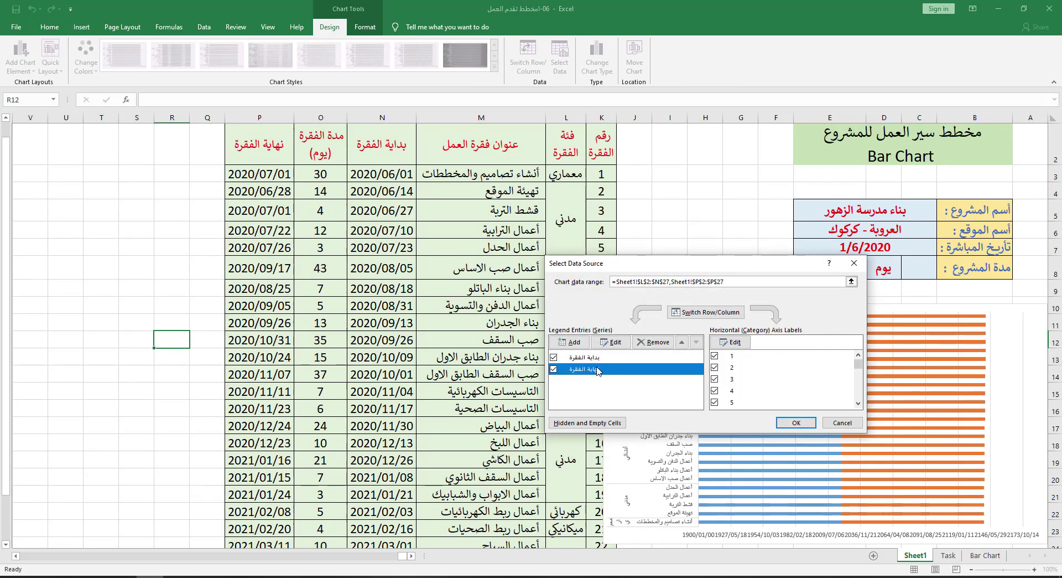
{"action": "left_click", "coordinate": [613, 342]}
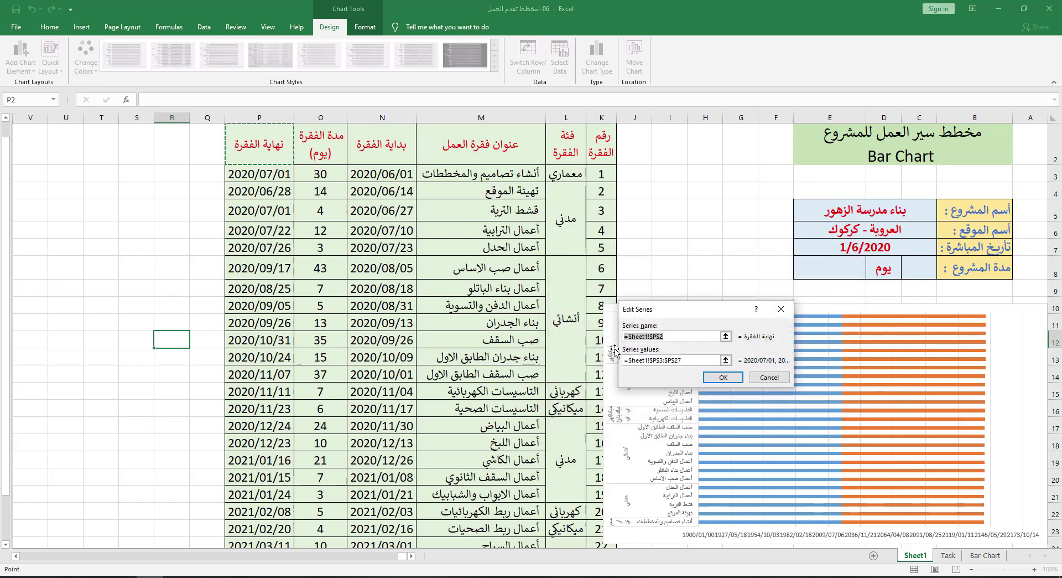
{"action": "left_click", "coordinate": [863, 419]}
{"action": "scroll", "coordinate": [366, 268], "scroll_direction": "up", "scroll_amount": 2}
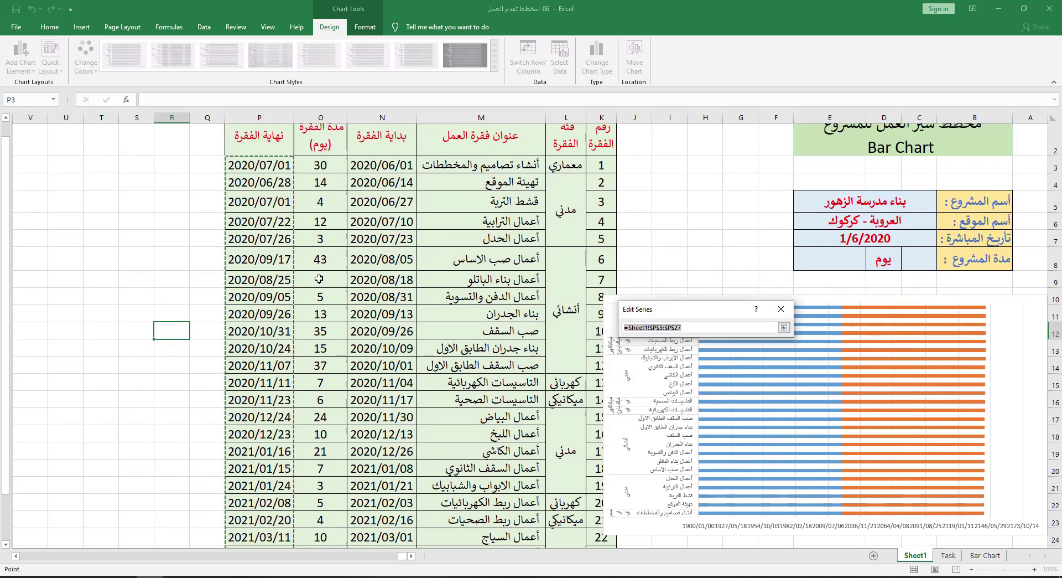
{"action": "left_click_drag", "start_coordinate": [320, 196], "coordinate": [321, 501]}
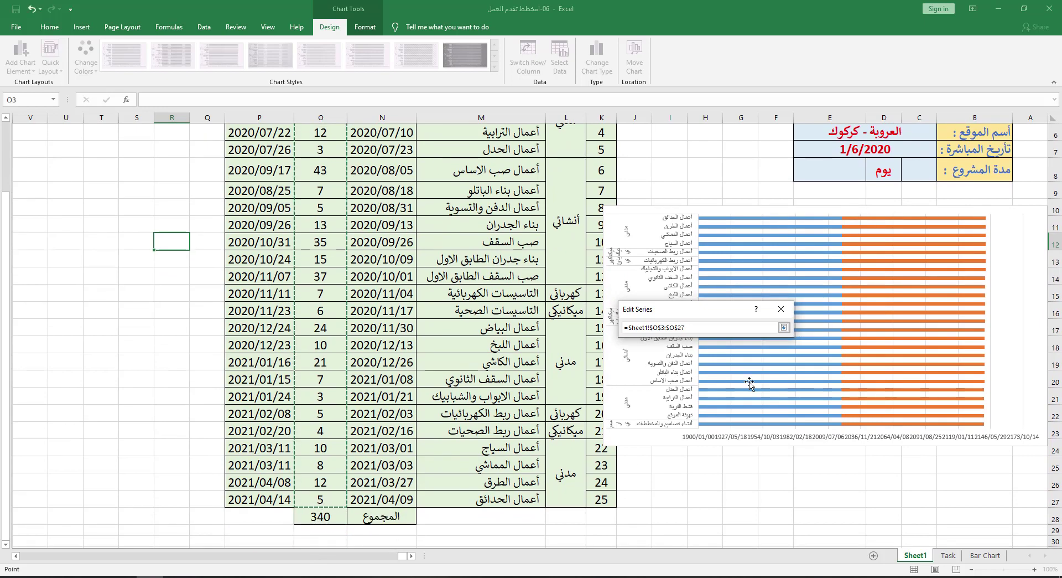
{"action": "left_click", "coordinate": [784, 327]}
{"action": "left_click", "coordinate": [736, 381]}
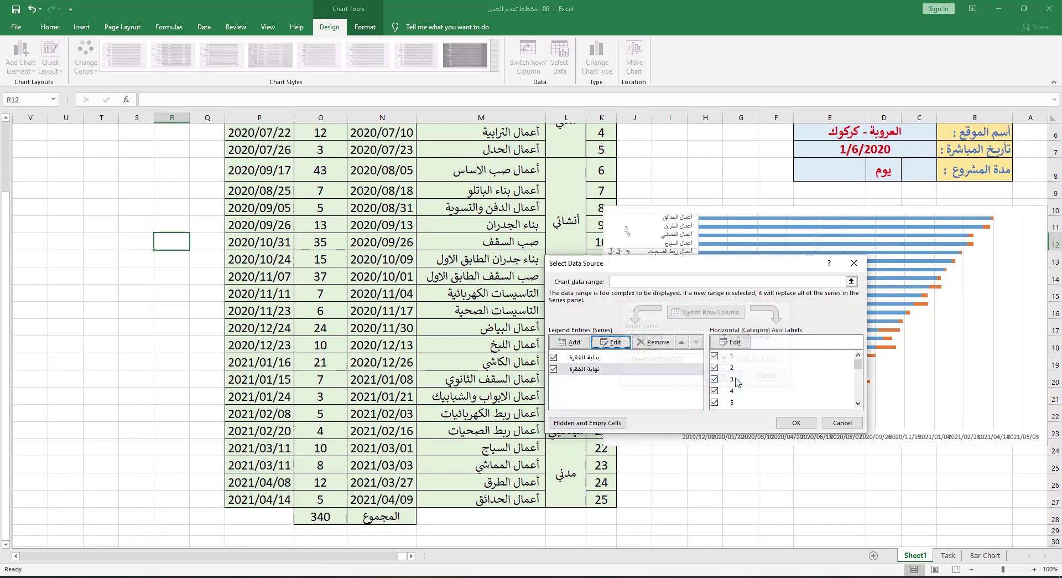
{"action": "left_click", "coordinate": [802, 422]}
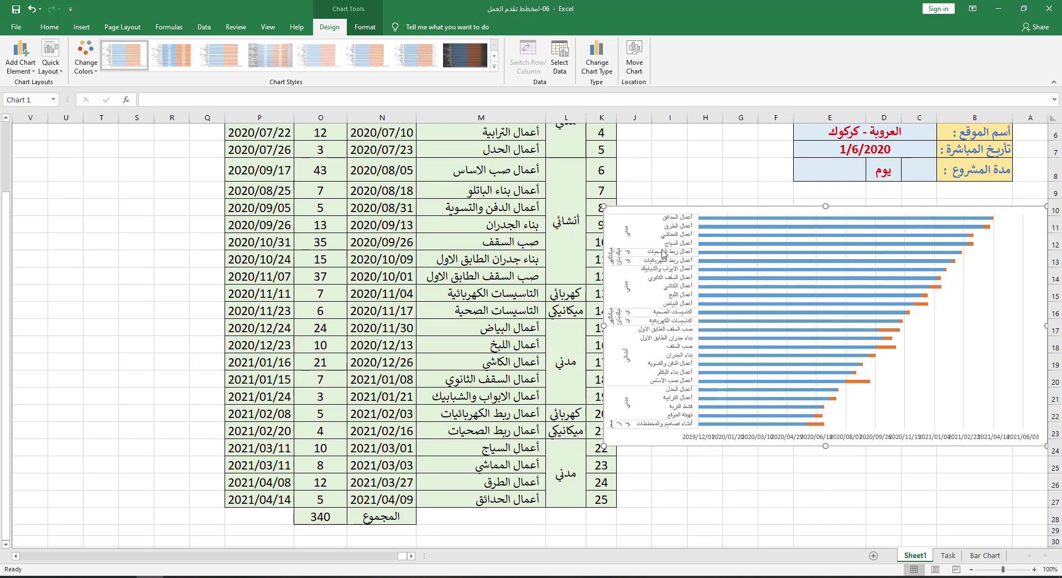
- Move the stacked bar chart to a new chart sheet named Task 2
{"action": "left_click", "coordinate": [634, 65]}
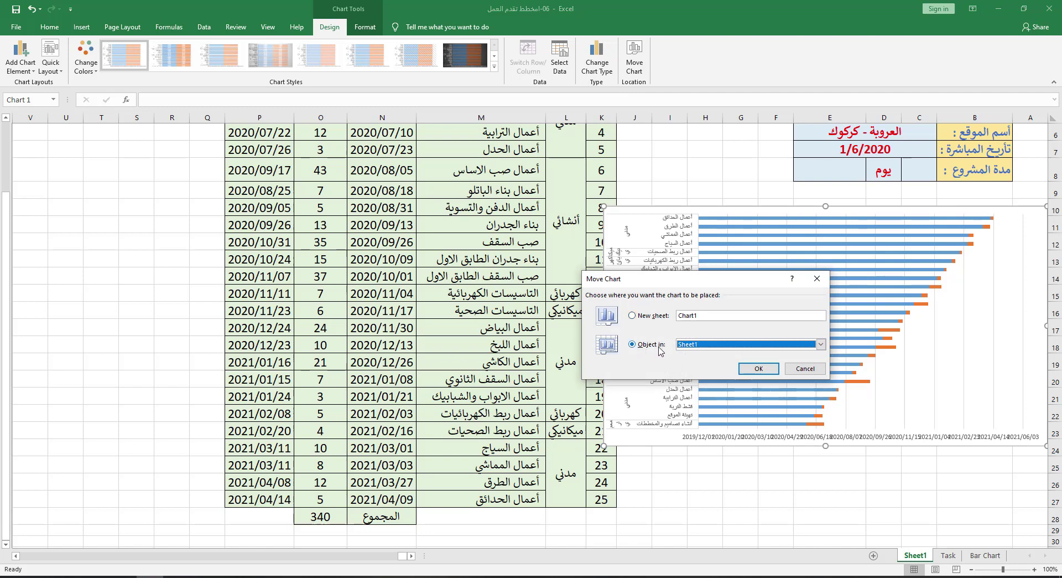
{"action": "left_click", "coordinate": [644, 316]}
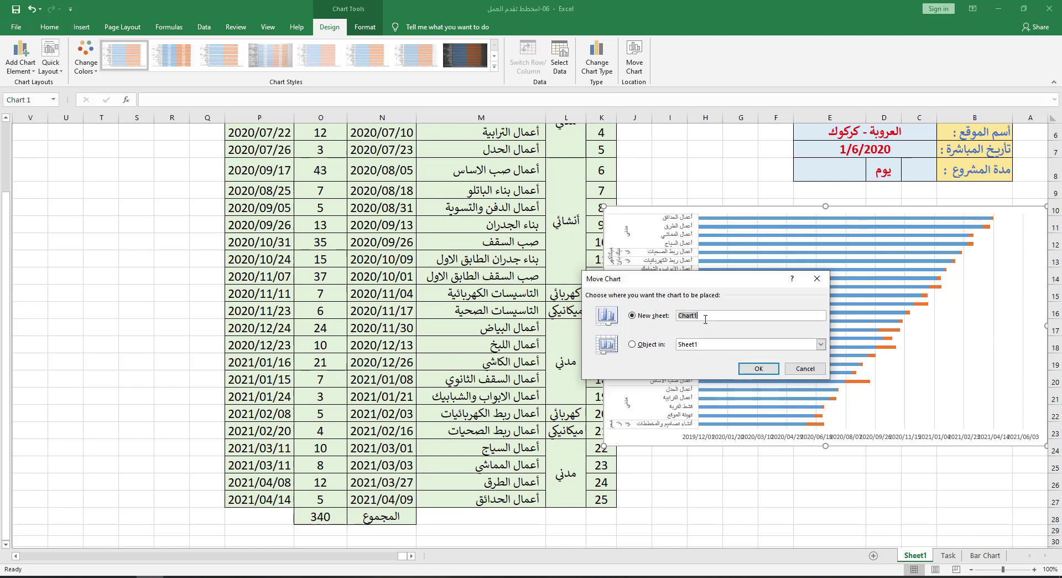
{"action": "type", "text": "Task 2"}
{"action": "left_click", "coordinate": [757, 368]}
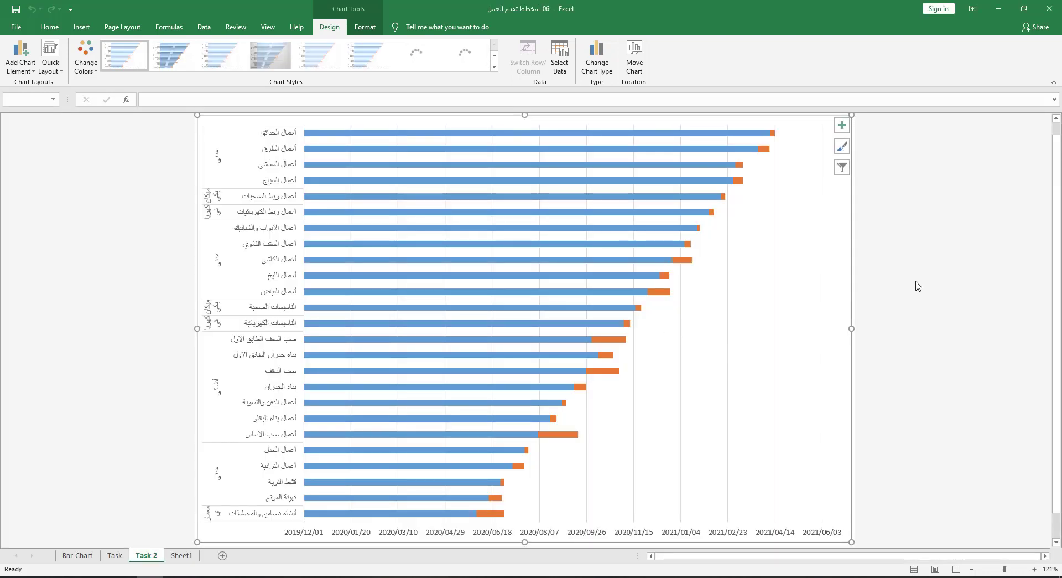
{"action": "left_click", "coordinate": [920, 284]}
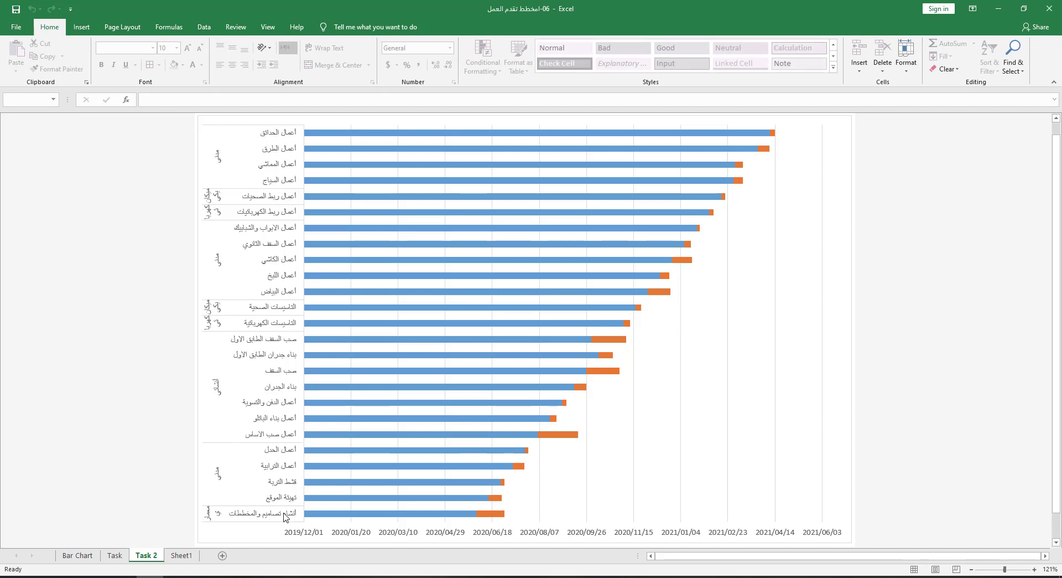
- List the work items on the Task 2 chart's vertical category axis in reverse order
{"action": "left_click", "coordinate": [290, 130]}
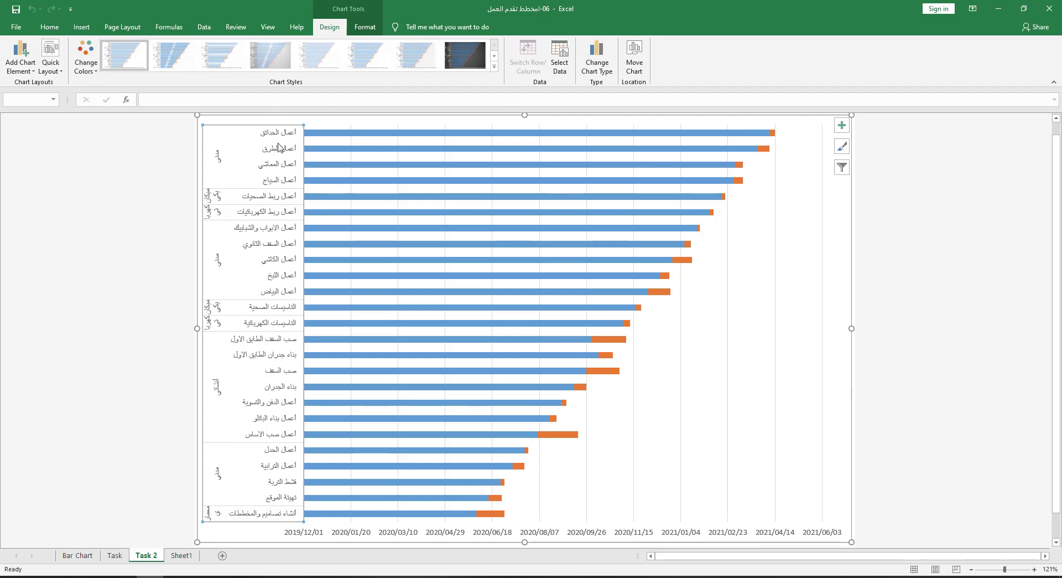
{"action": "right_click", "coordinate": [244, 129]}
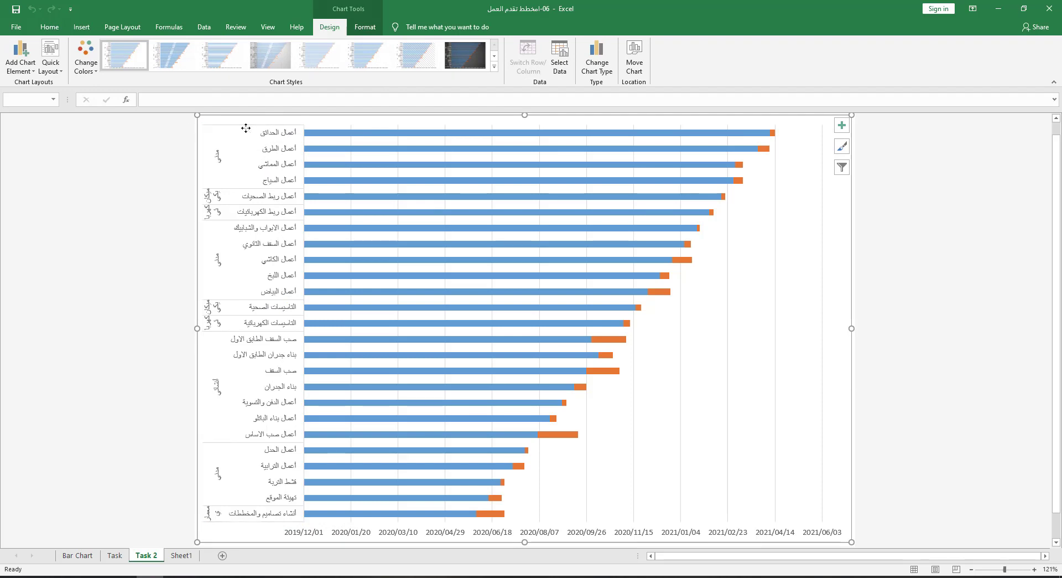
{"action": "key", "text": "Escape"}
{"action": "left_click", "coordinate": [243, 130]}
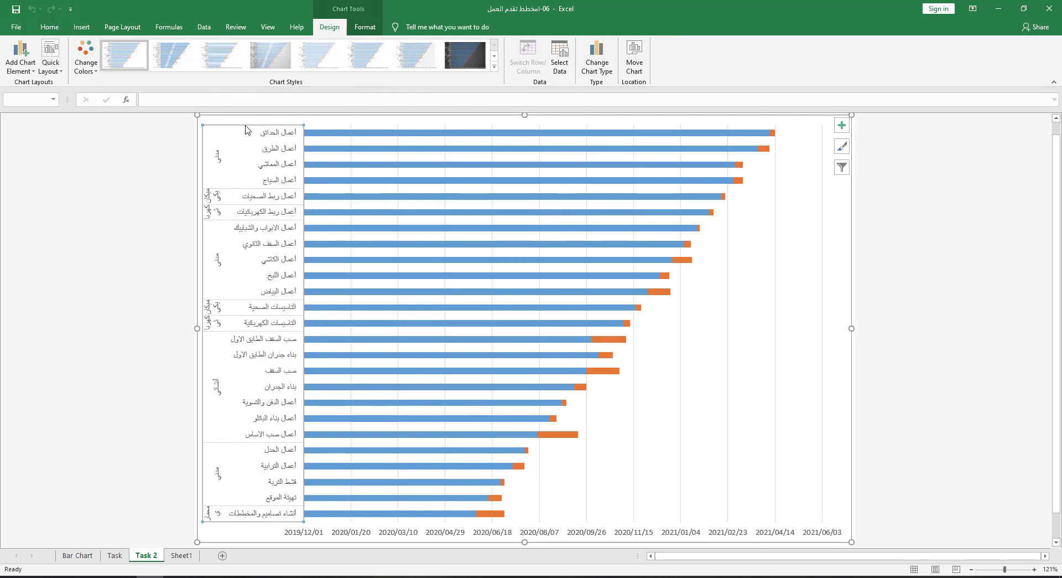
{"action": "right_click", "coordinate": [269, 156]}
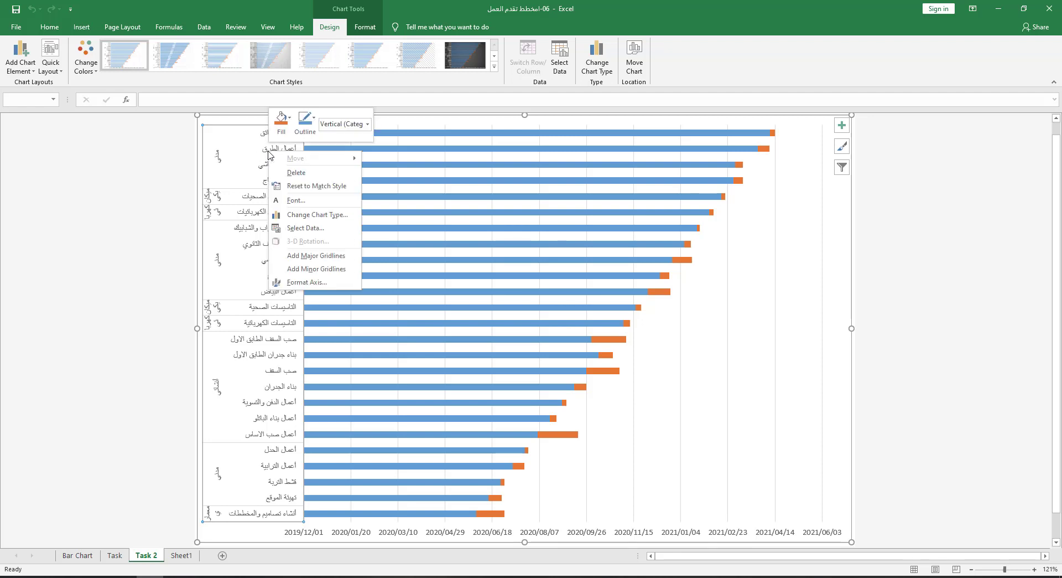
{"action": "left_click", "coordinate": [323, 283]}
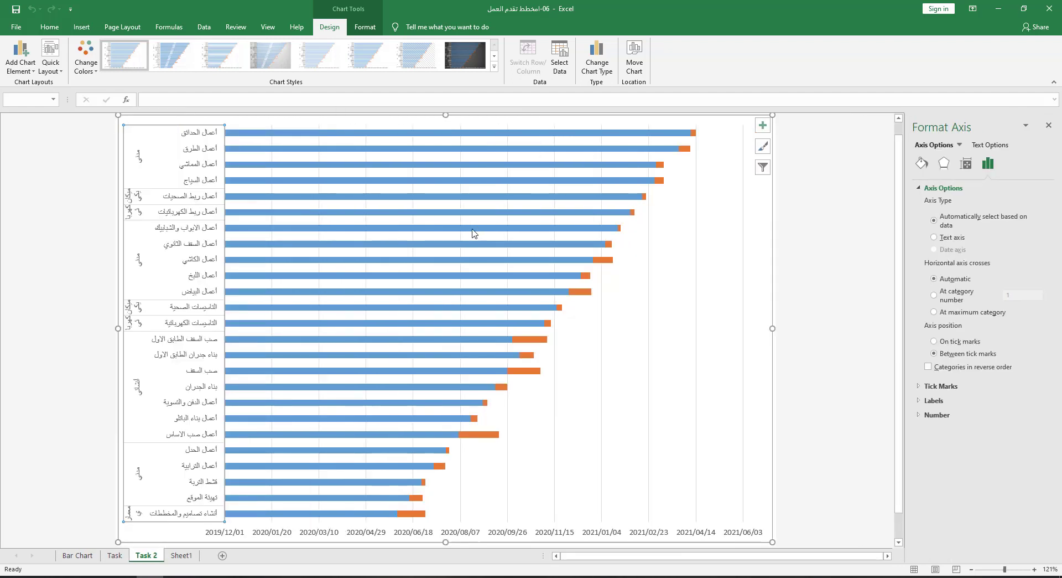
{"action": "left_click", "coordinate": [968, 370]}
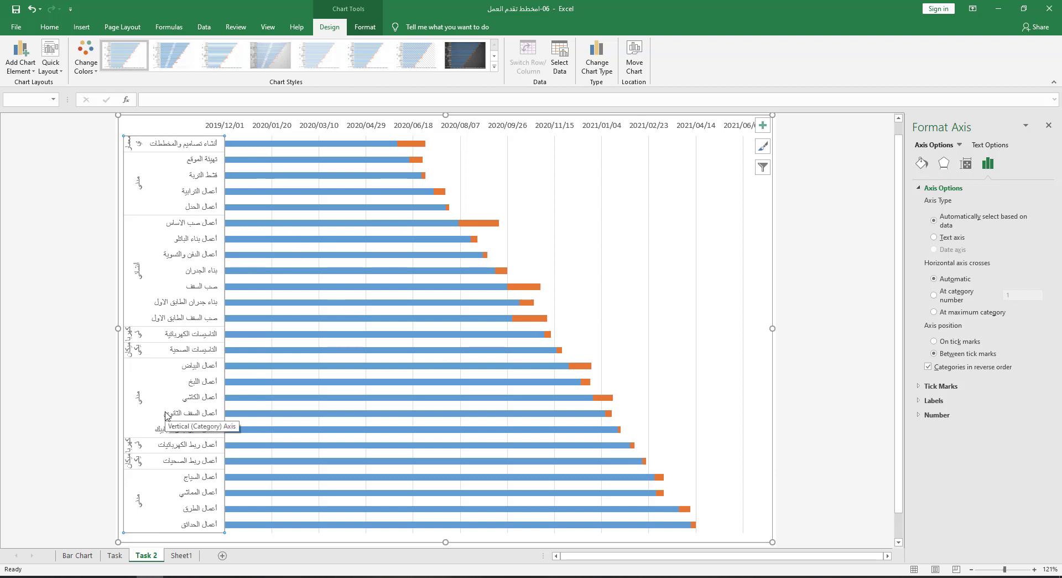
{"action": "left_click", "coordinate": [92, 277]}
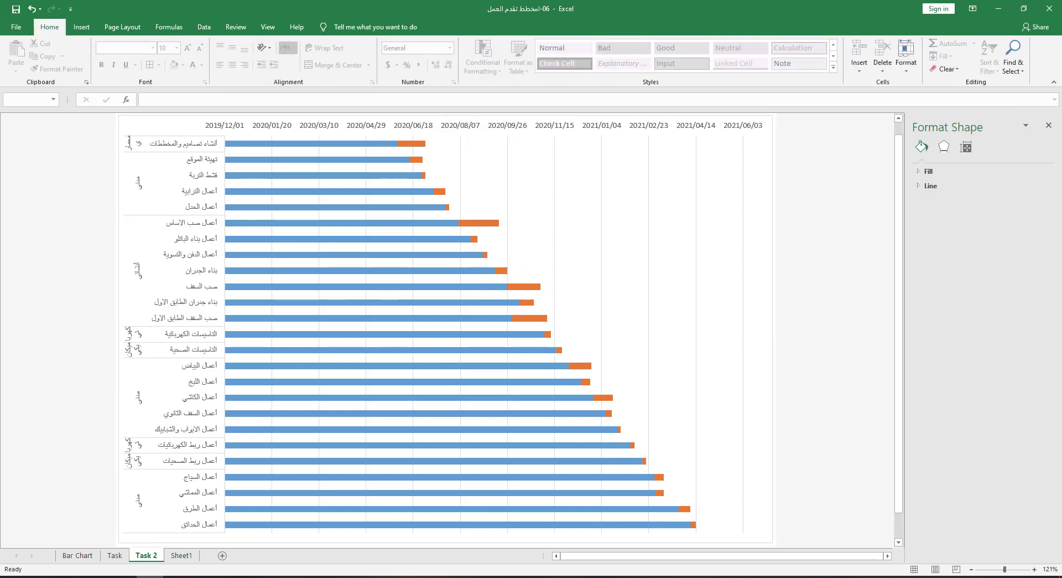
- Check the finished chart on the Bar Chart sheet and set the start-date series of the Task 2 chart to No fill
{"action": "left_click", "coordinate": [114, 555]}
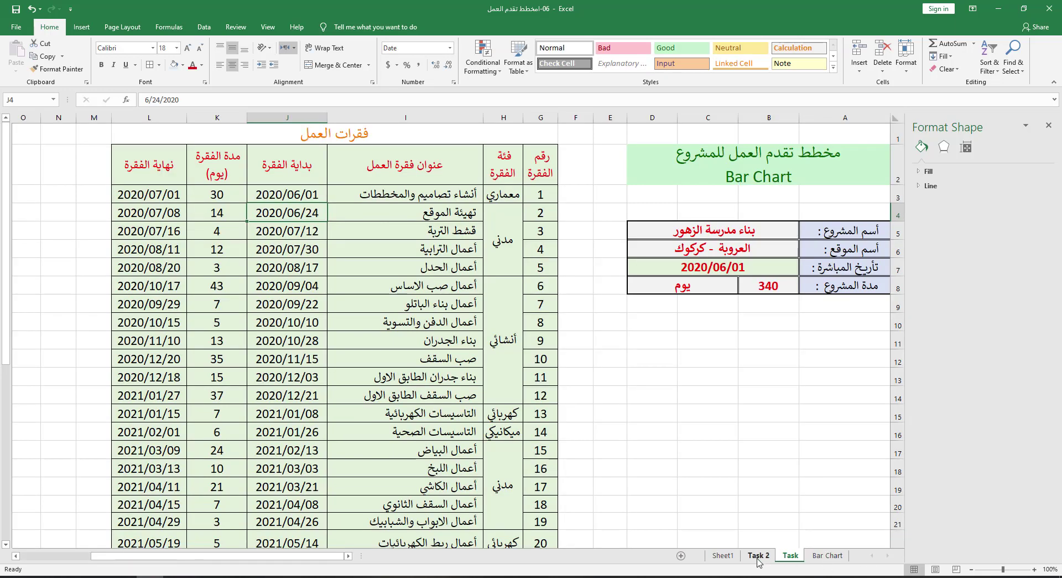
{"action": "left_click", "coordinate": [827, 554]}
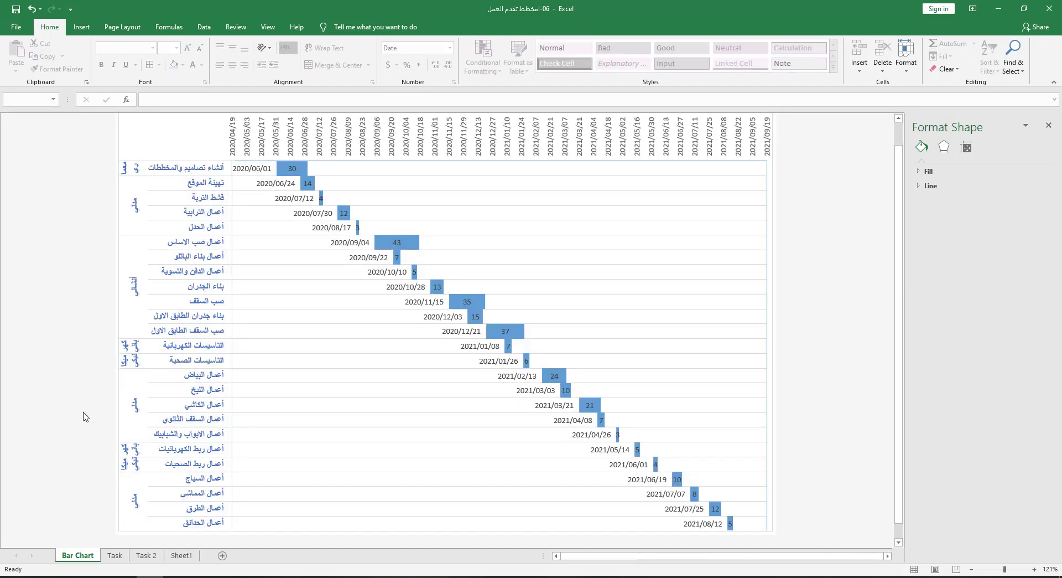
{"action": "scroll", "coordinate": [316, 301], "scroll_direction": "down", "scroll_amount": 1}
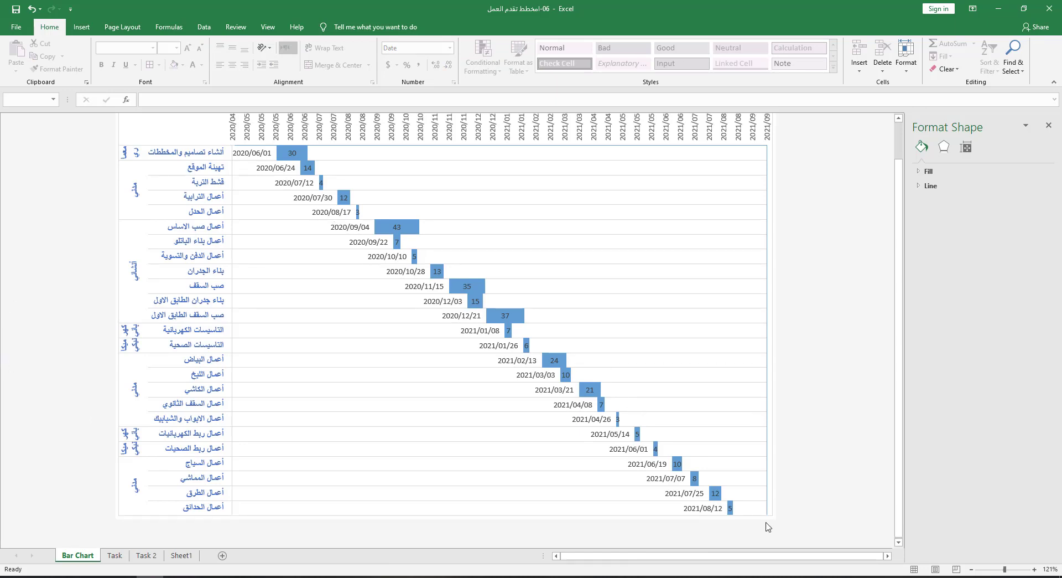
{"action": "left_click", "coordinate": [146, 555]}
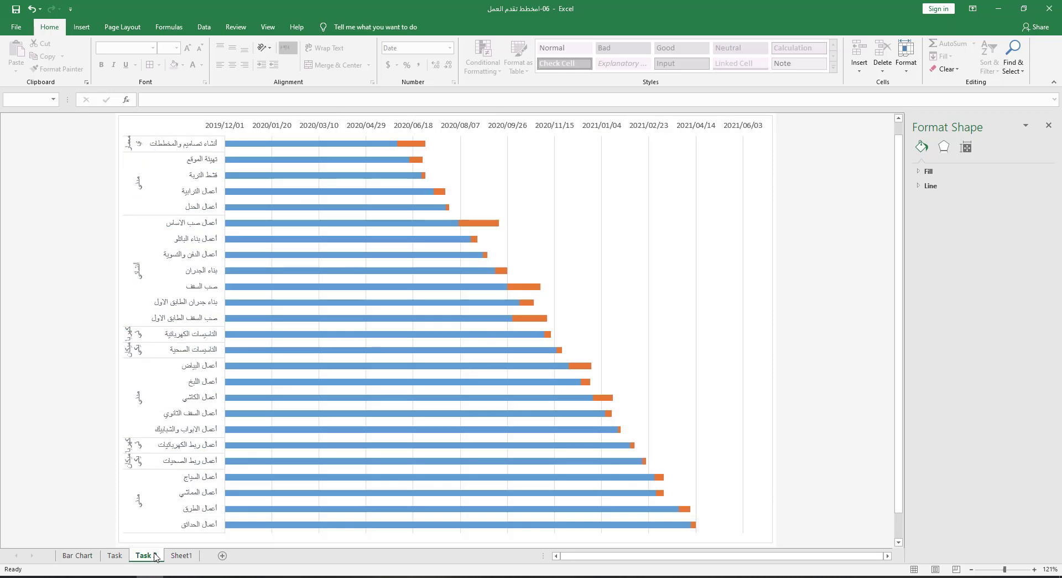
{"action": "left_click", "coordinate": [291, 149]}
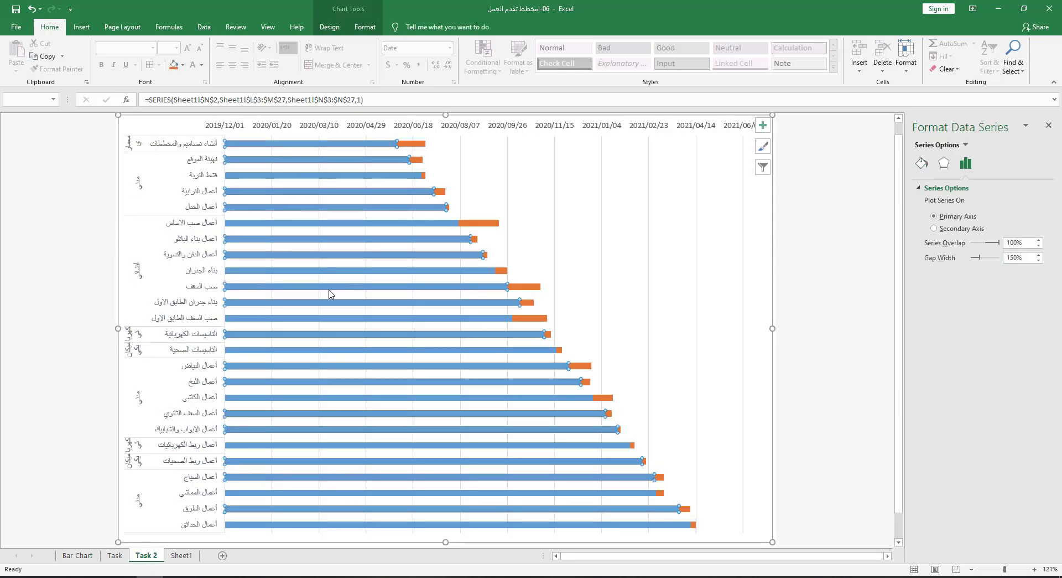
{"action": "scroll", "coordinate": [330, 295], "scroll_direction": "up", "scroll_amount": 1}
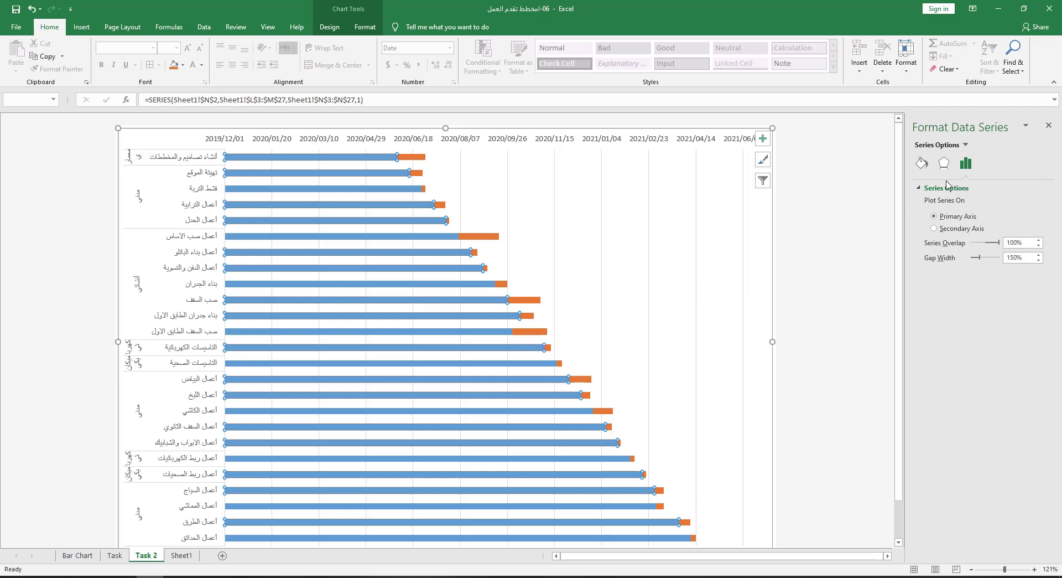
{"action": "left_click", "coordinate": [922, 164]}
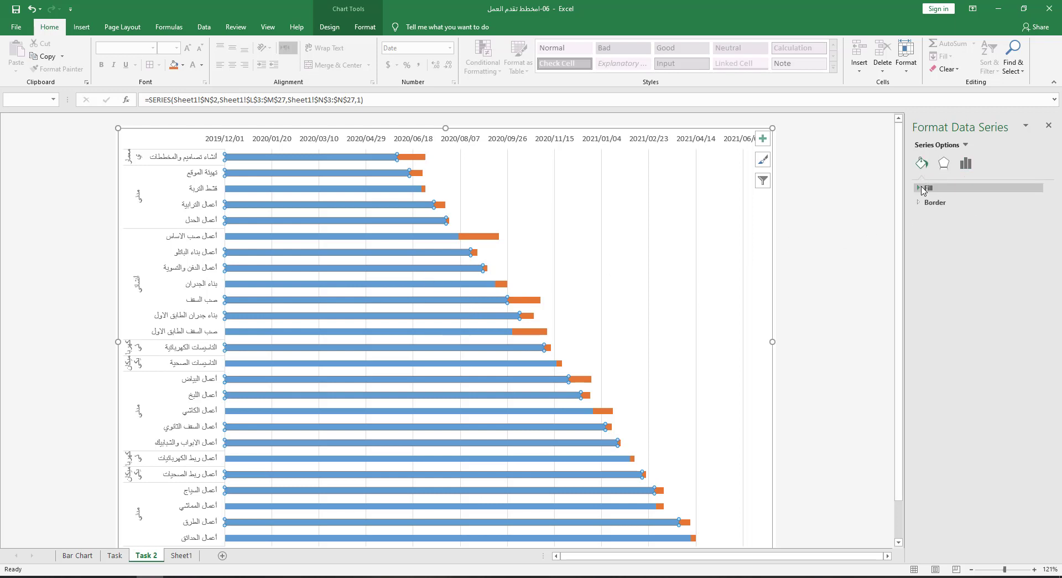
{"action": "left_click", "coordinate": [924, 188]}
{"action": "left_click", "coordinate": [929, 204]}
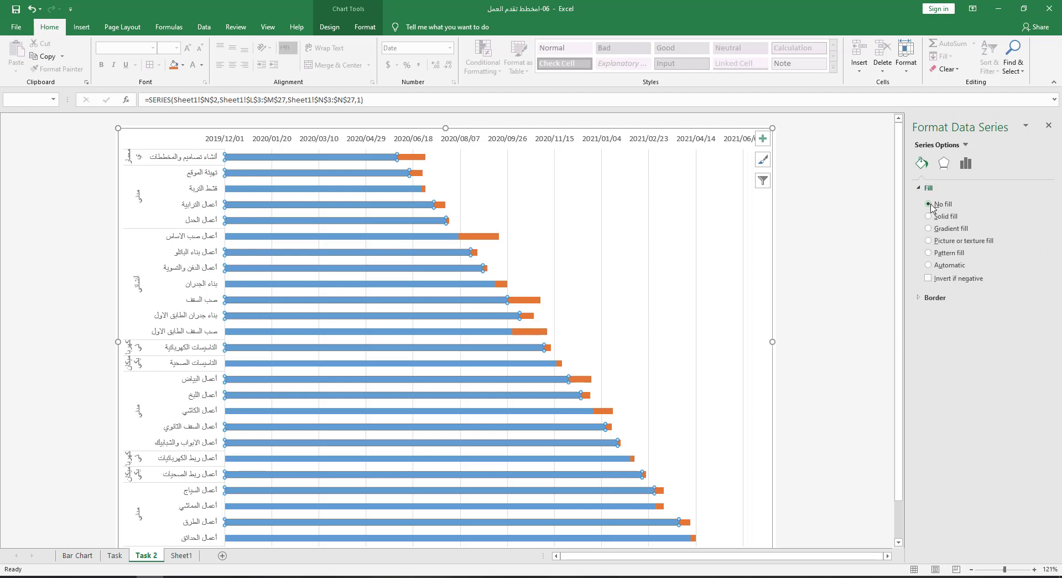
{"action": "left_click", "coordinate": [797, 404]}
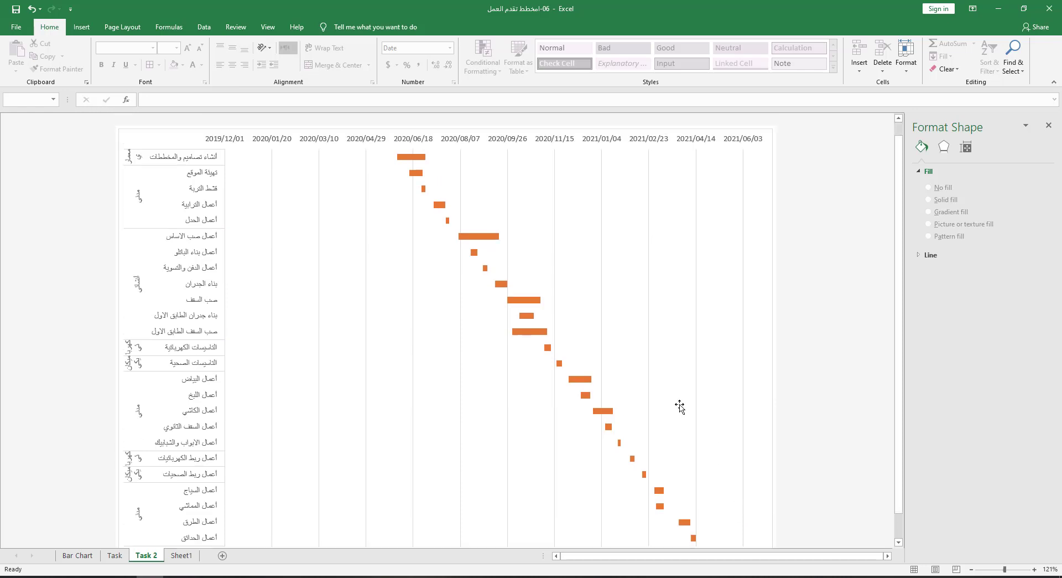
- Select the duration series in the Task 2 chart for formatting
{"action": "left_click", "coordinate": [419, 160]}
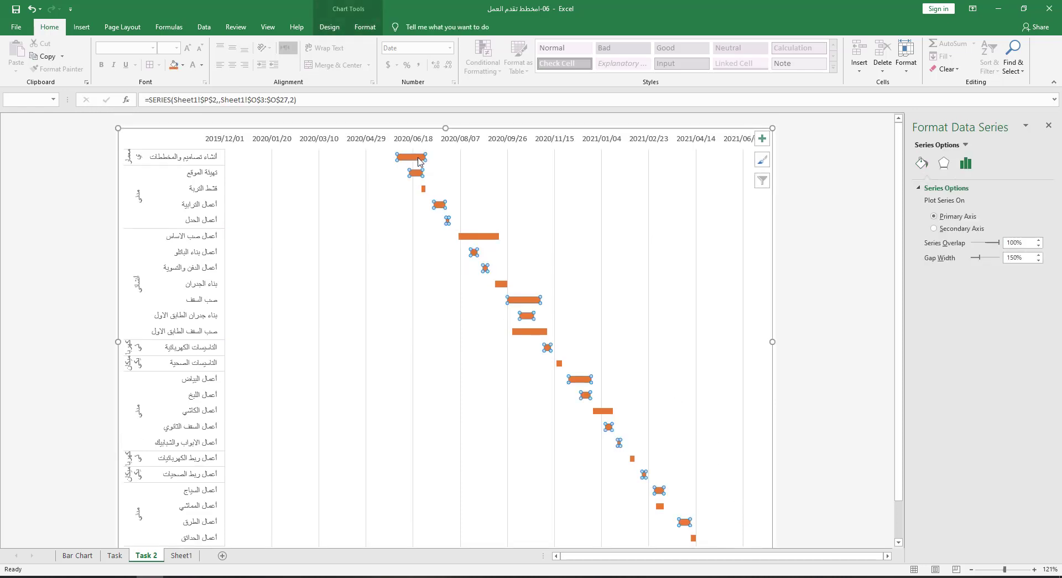